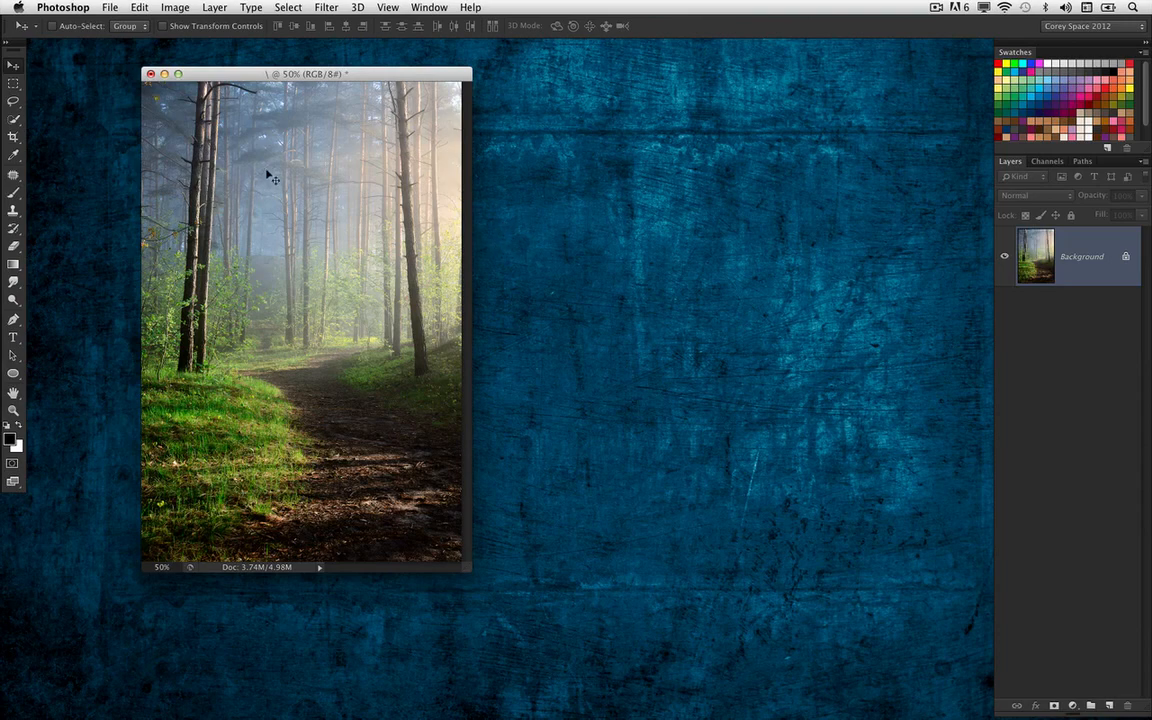
# Copy a rectangular area reaching from the photo's upper-right corner down to the path onto a new layer
pyautogui.moveTo(378, 73); pyautogui.dragTo(405, 73)
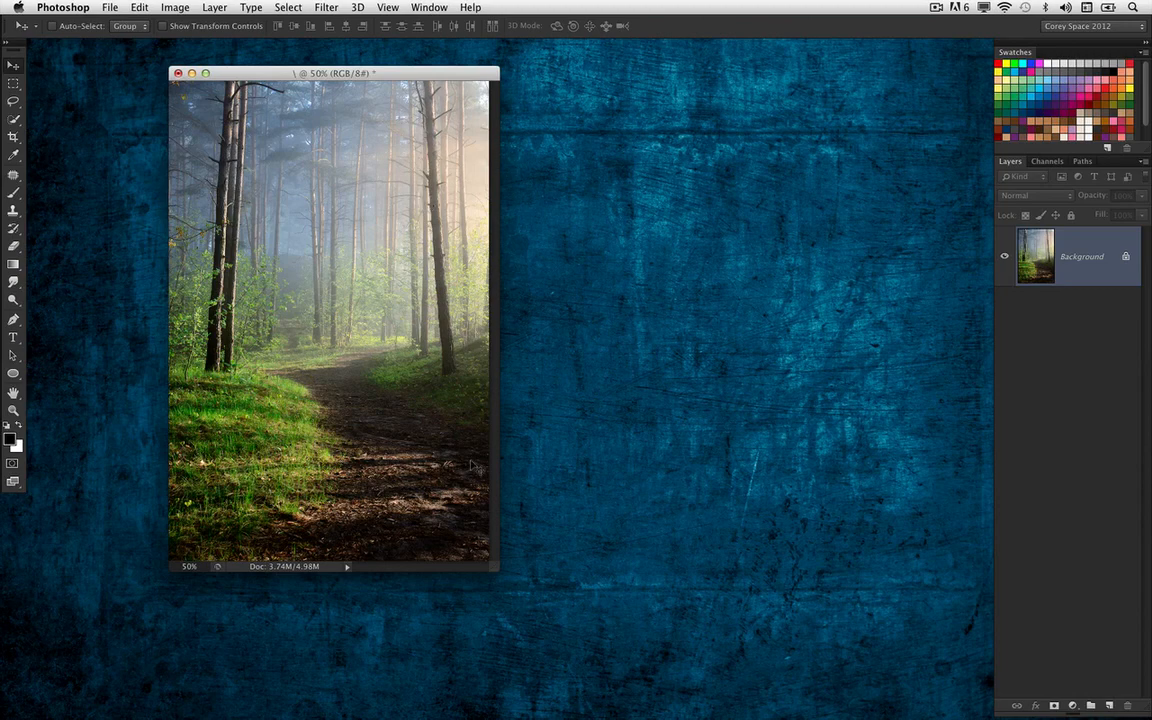
pyautogui.moveTo(497, 569); pyautogui.dragTo(529, 607)
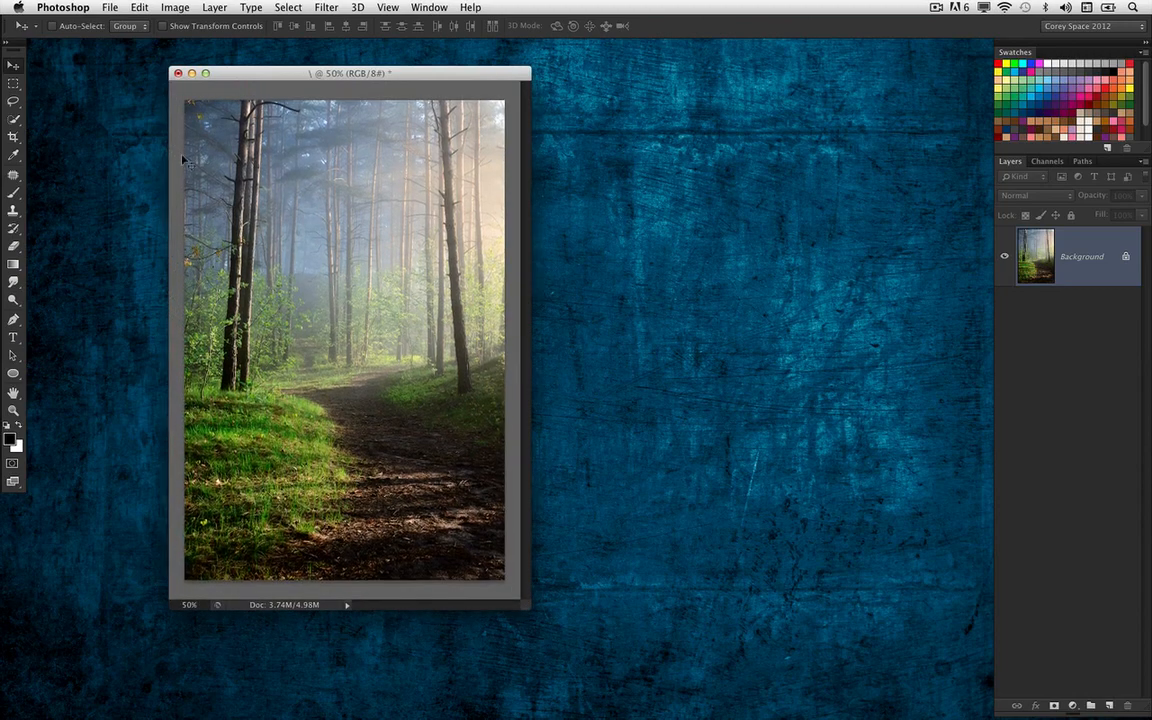
pyautogui.click(13, 82)
pyautogui.click(95, 82)
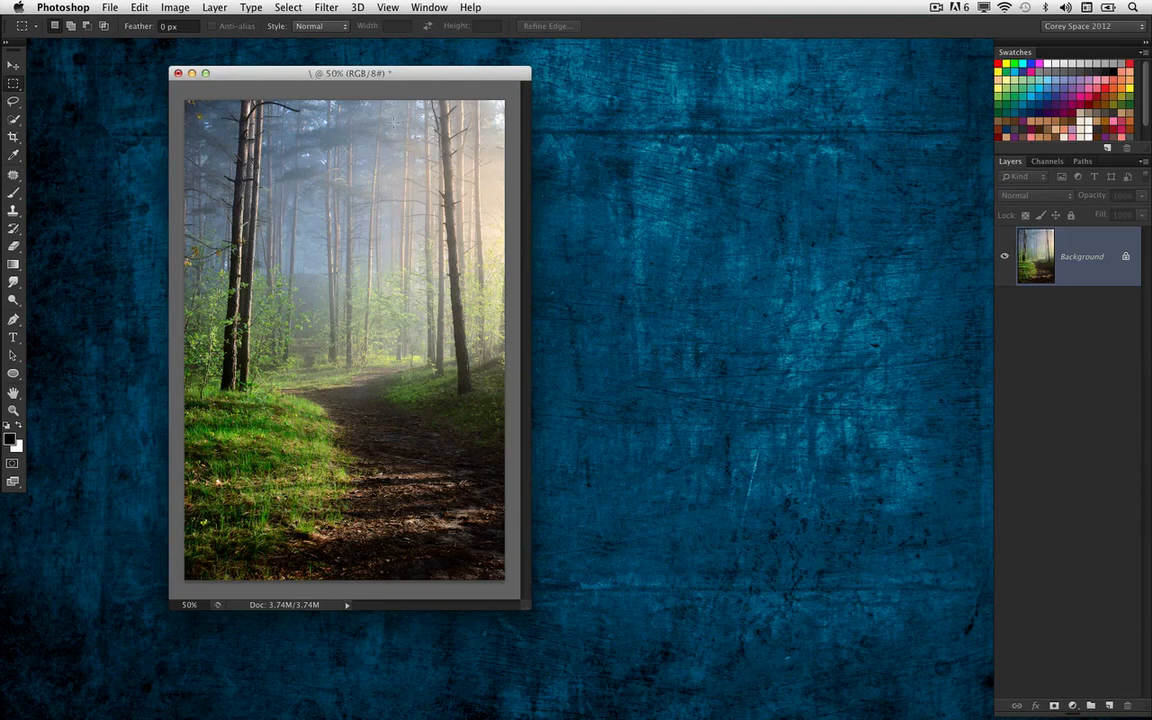
pyautogui.moveTo(508, 100); pyautogui.dragTo(312, 466)
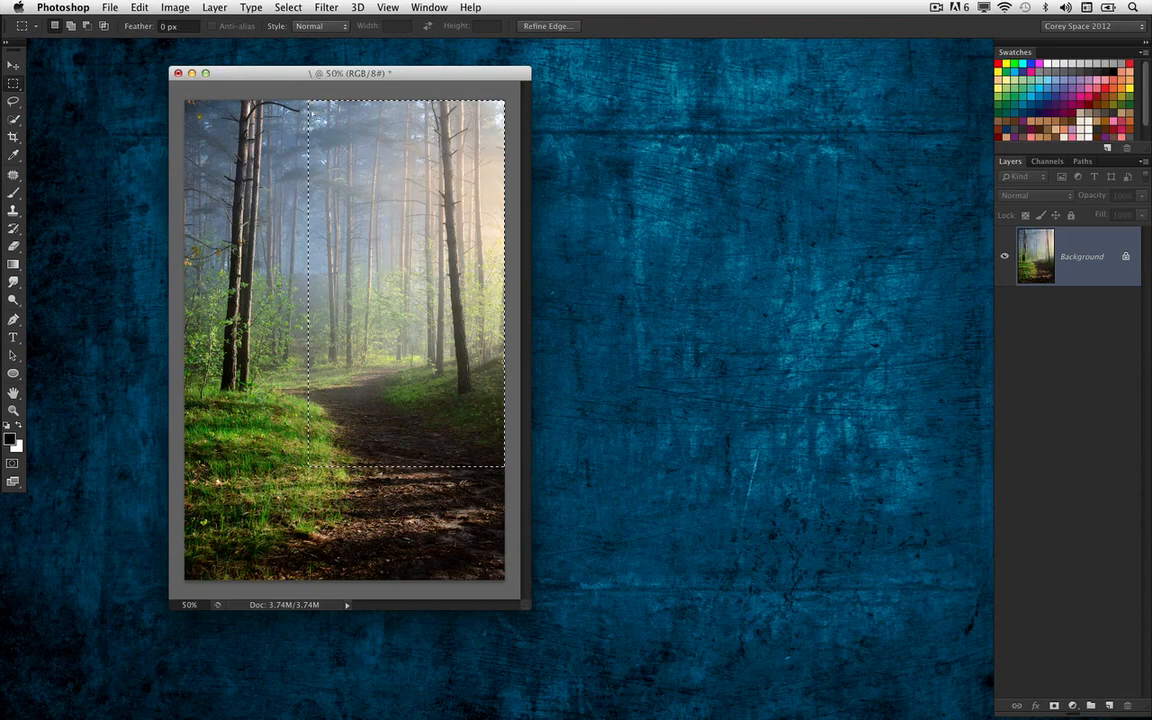
pyautogui.moveTo(512, 90)
pyautogui.mouseDown()
pyautogui.moveTo(335, 400)
pyautogui.moveTo(320, 468)
pyautogui.moveTo(315, 456)
pyautogui.moveTo(304, 468)
pyautogui.mouseUp()
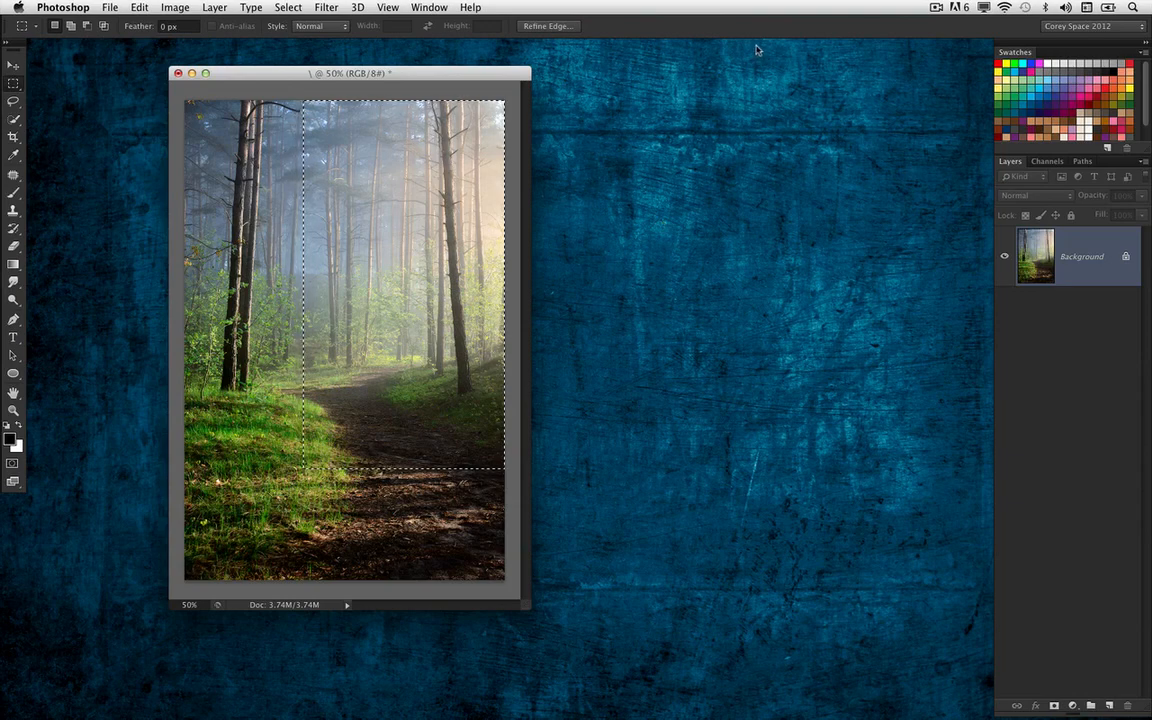
pyautogui.press('super+j')
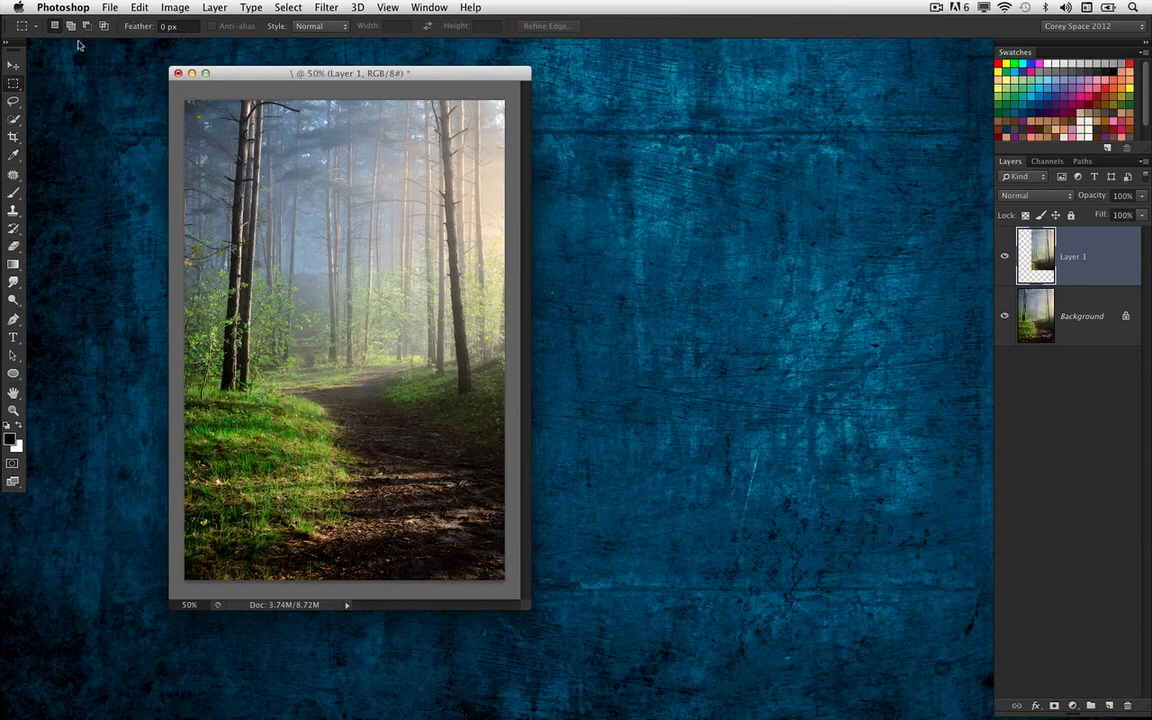
# Stretch the copied layer vertically to 130.23% so it reaches the canvas's lower edge, and compare it with the original
pyautogui.click(13, 64)
pyautogui.moveTo(245, 75); pyautogui.dragTo(233, 75)
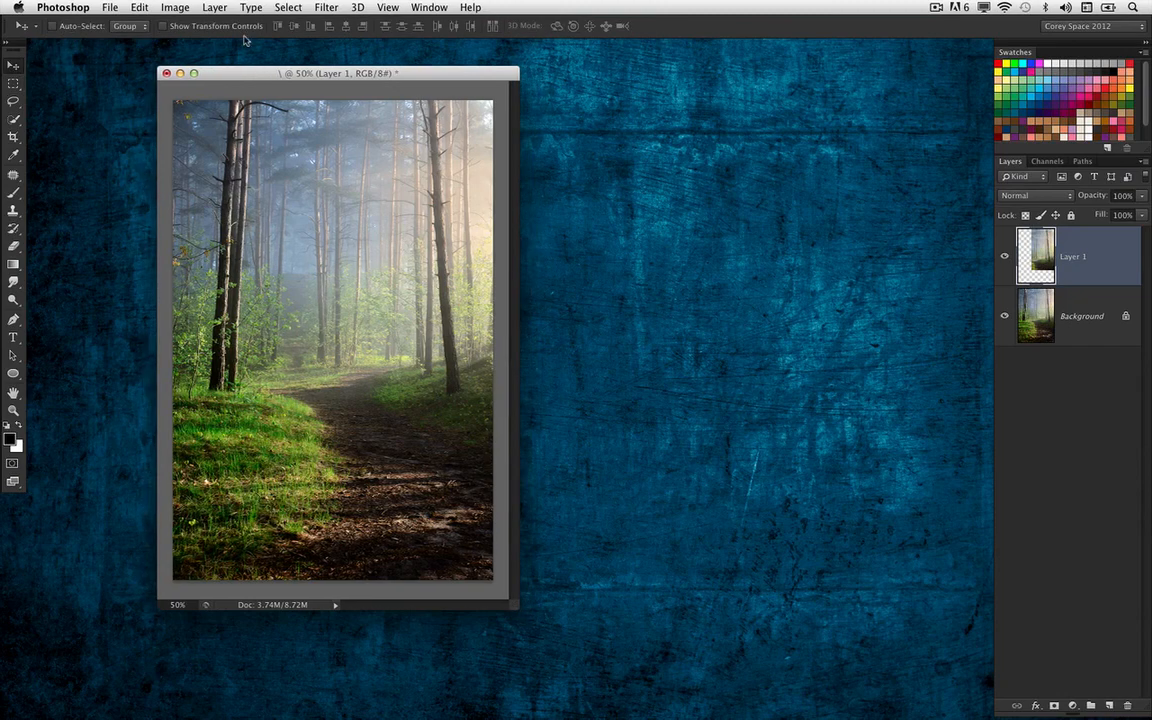
pyautogui.press('super+equal')
pyautogui.press('super+minus')
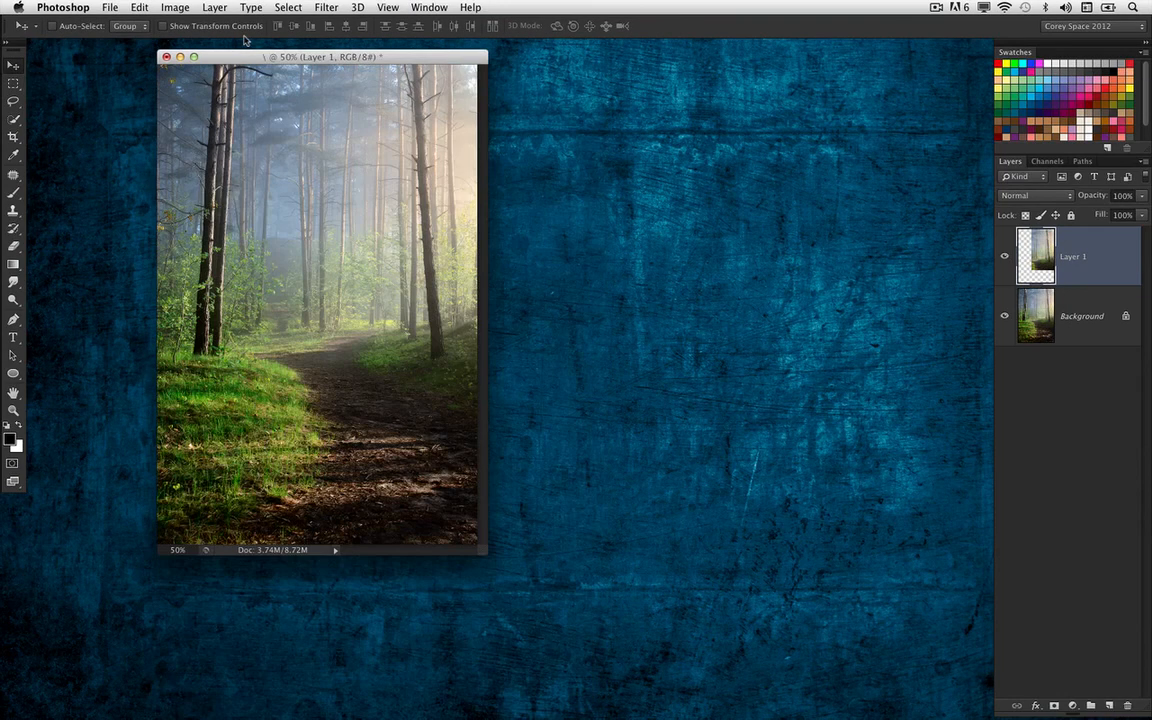
pyautogui.moveTo(485, 550); pyautogui.dragTo(511, 574)
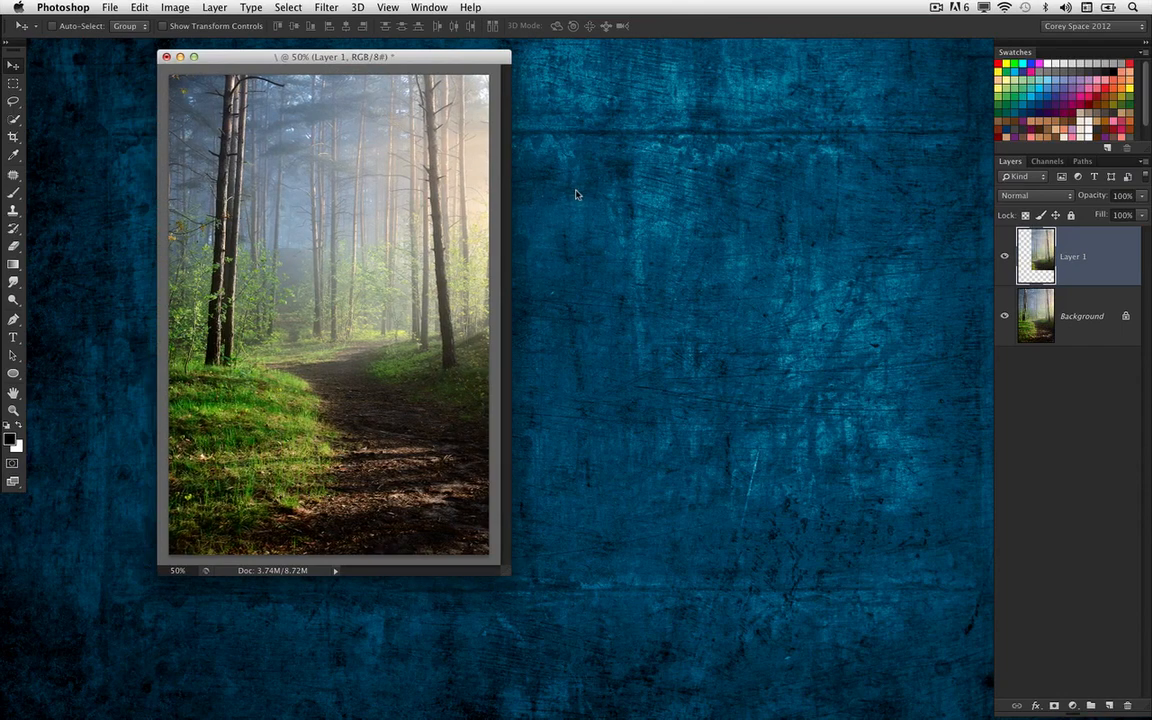
pyautogui.press('super+t')
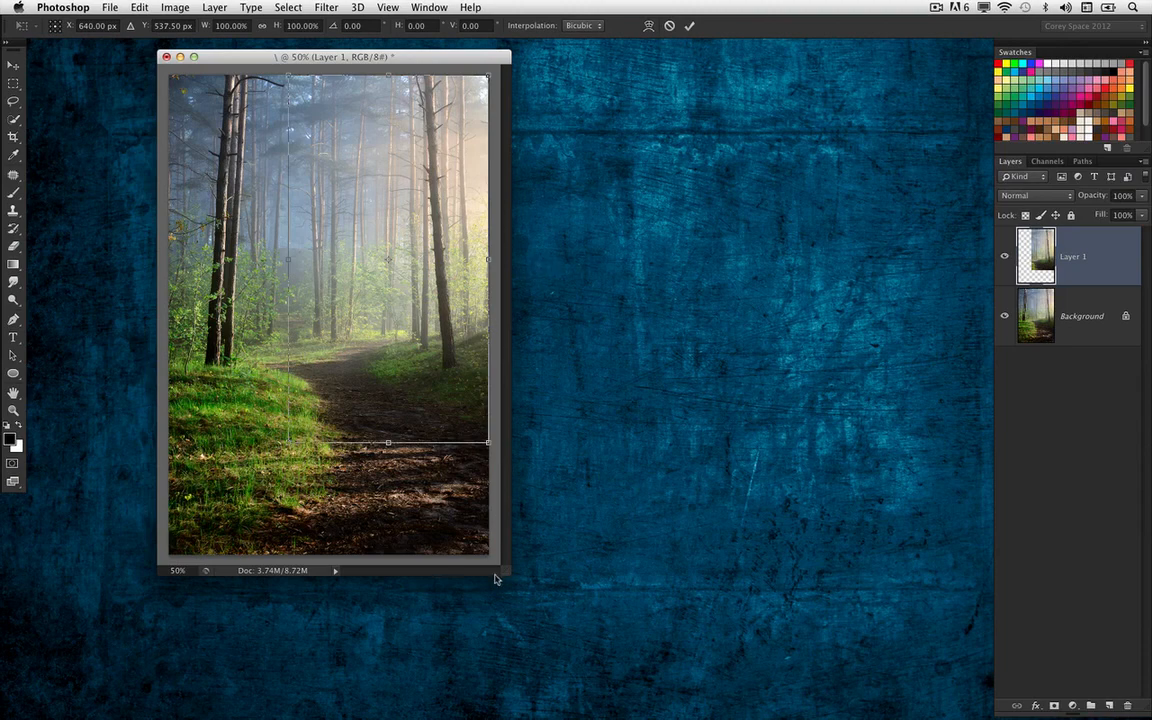
pyautogui.moveTo(508, 572); pyautogui.dragTo(559, 605)
pyautogui.moveTo(414, 458); pyautogui.dragTo(405, 571)
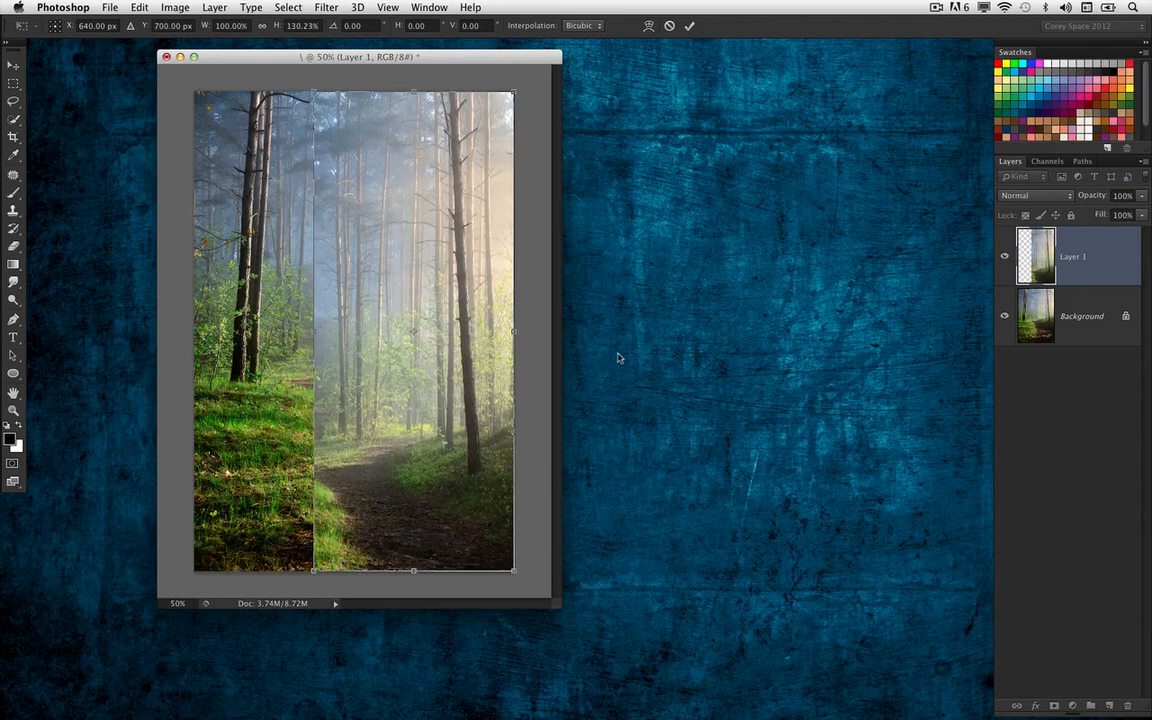
pyautogui.press('Return')
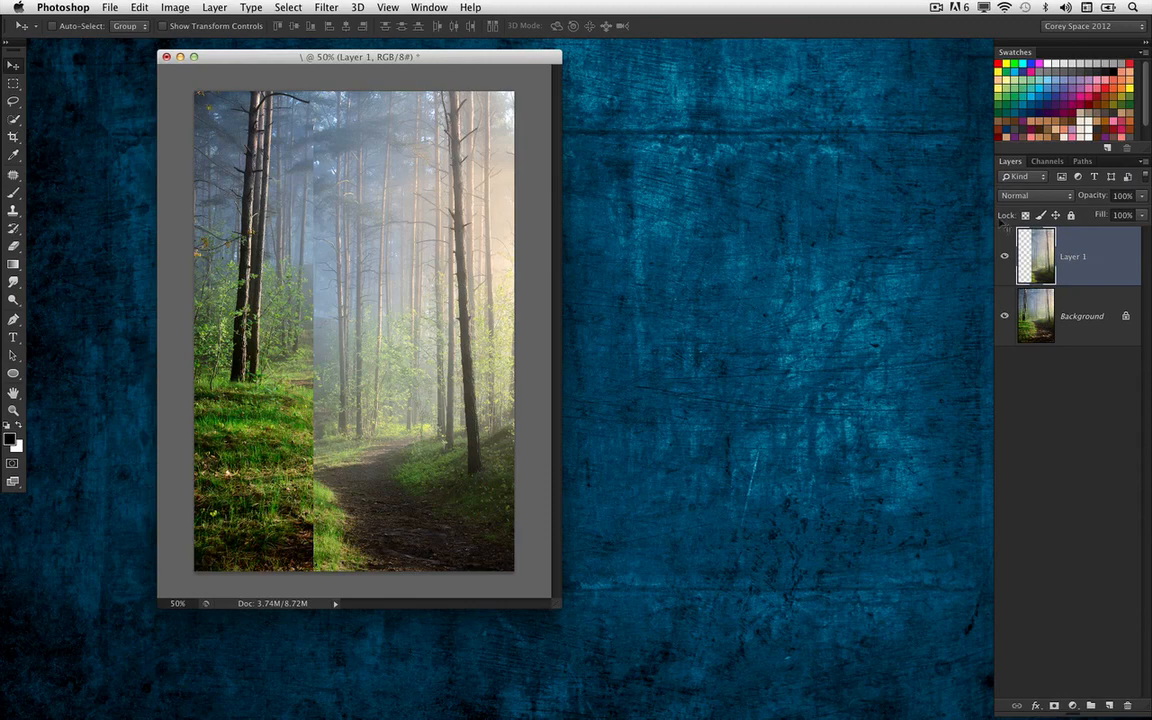
pyautogui.click(1005, 257)
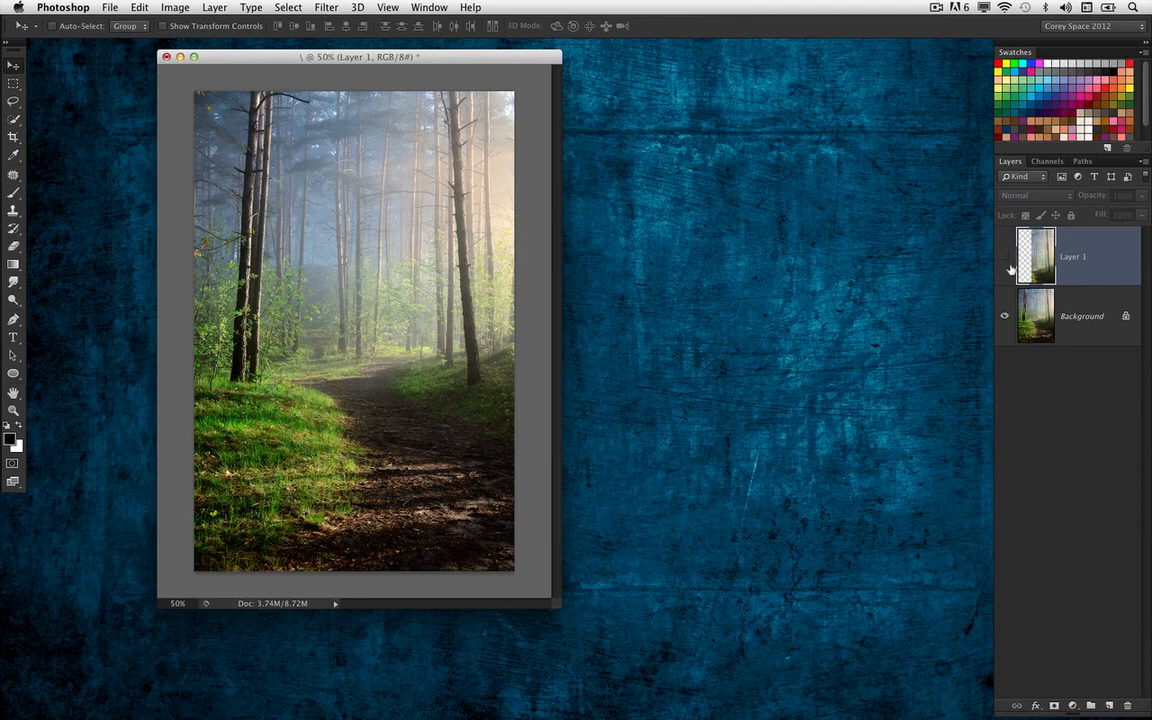
pyautogui.click(1006, 259)
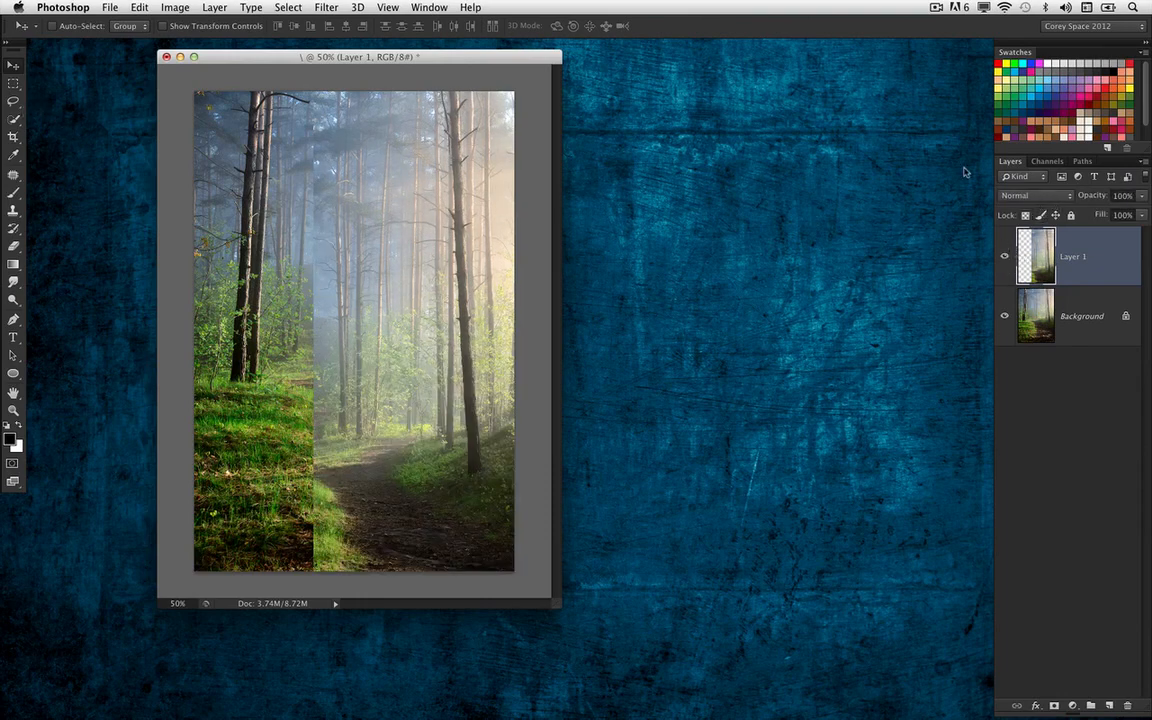
# Place a horizontally flipped duplicate of the stretched layer against the canvas's left edge, mirroring the trees
pyautogui.press('super+j')
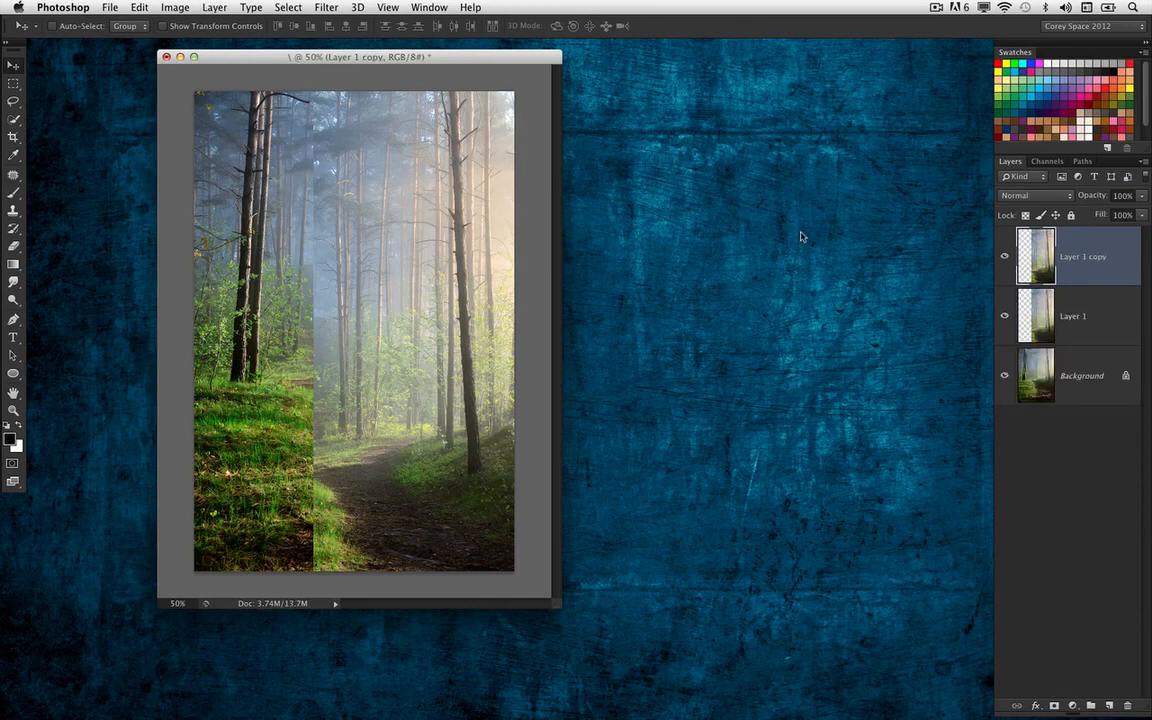
pyautogui.click(140, 8)
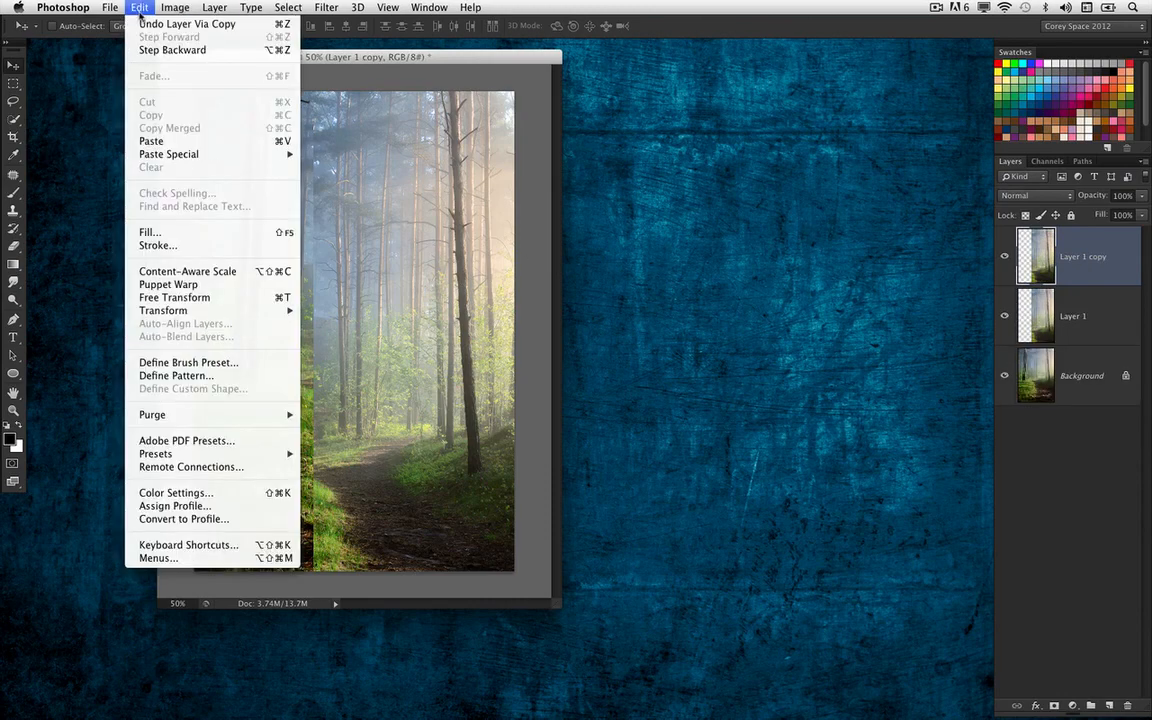
pyautogui.moveTo(250, 310)
pyautogui.click(335, 483)
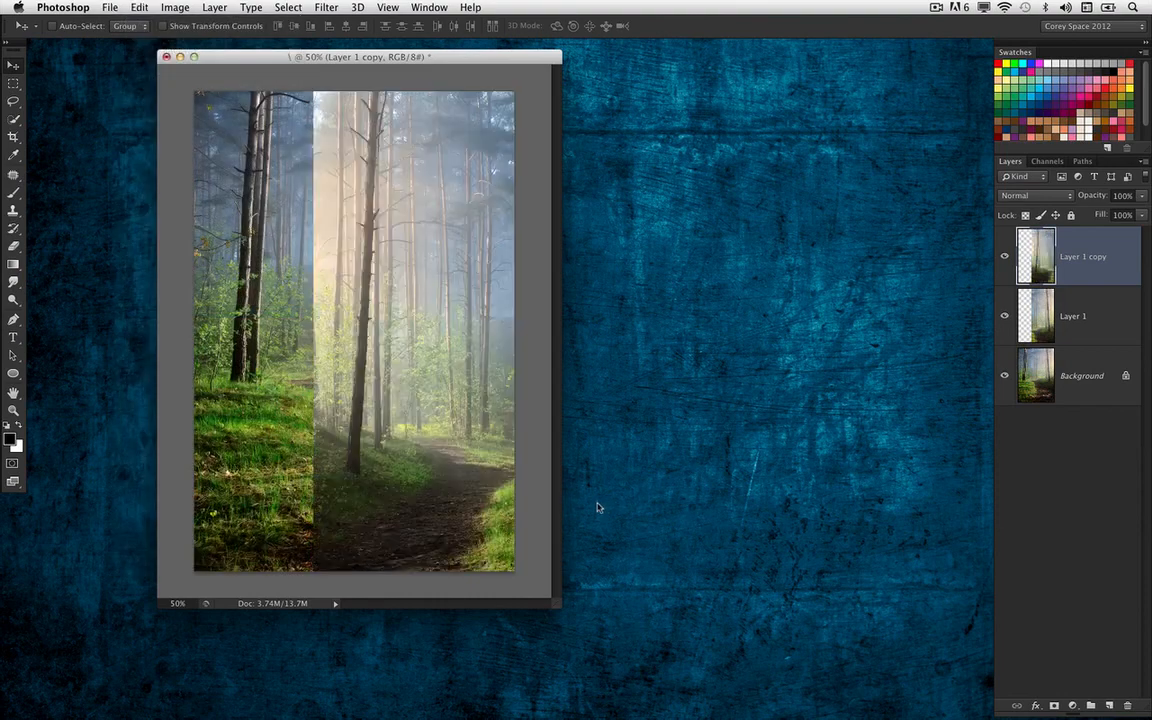
pyautogui.moveTo(427, 378); pyautogui.dragTo(319, 366)
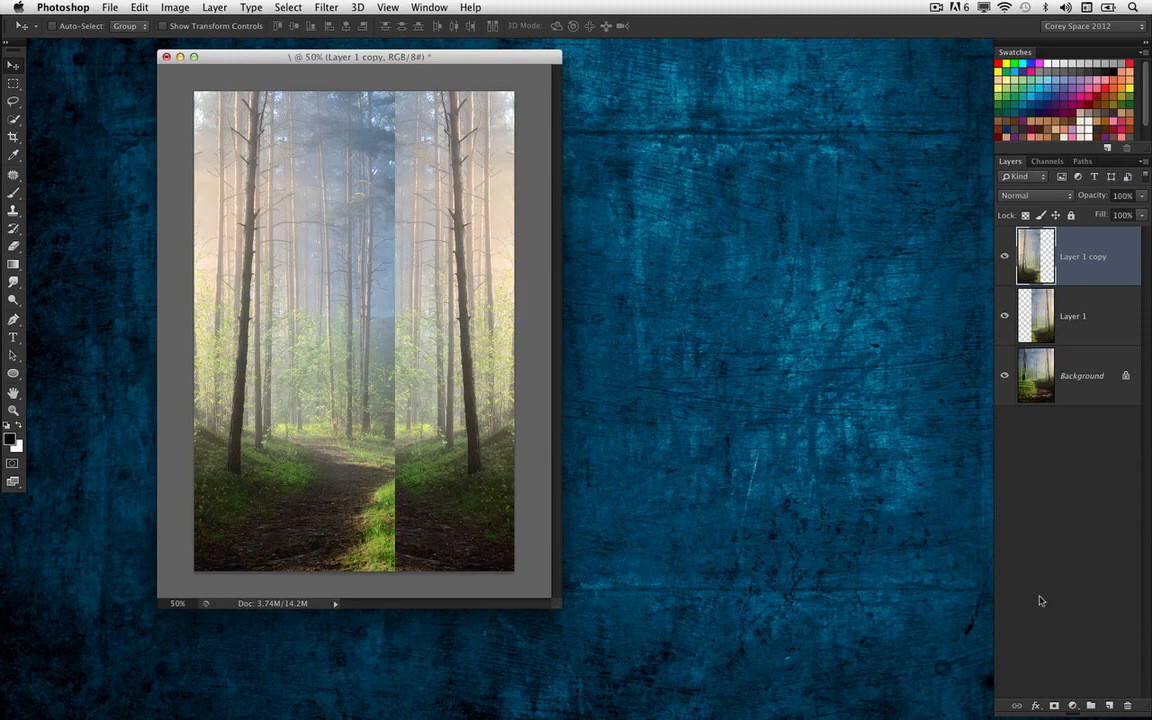
# Add a layer mask to the flipped copy and choose the Gradient tool
pyautogui.click(1054, 706)
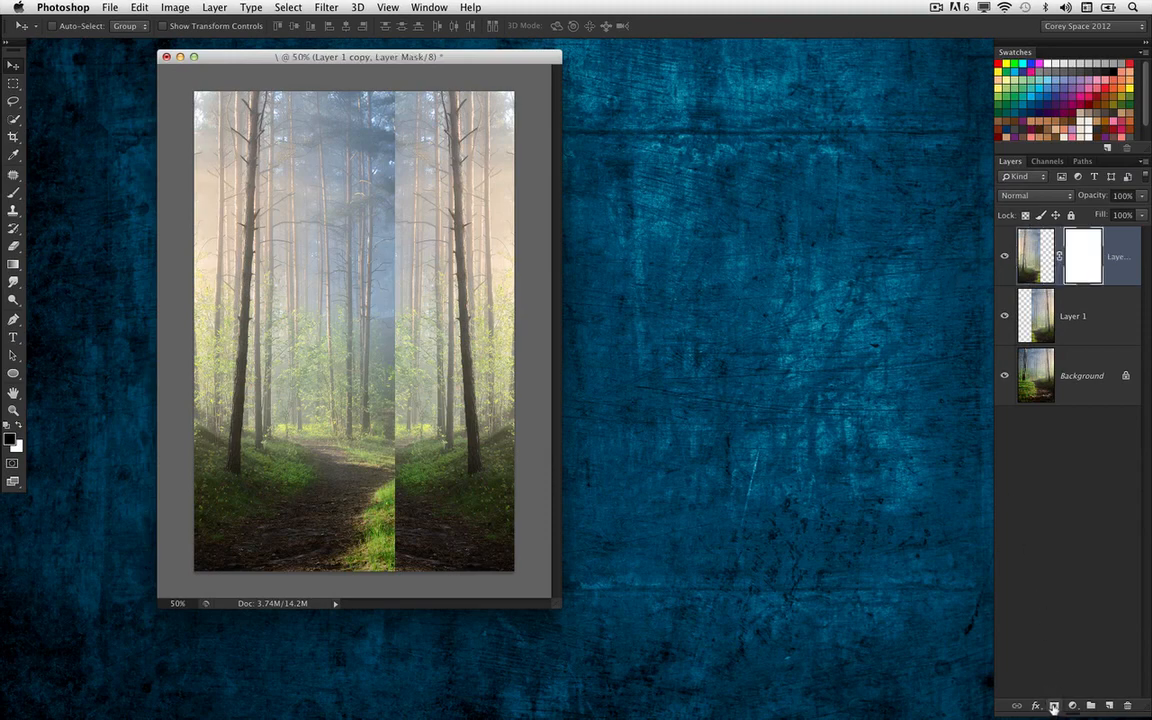
pyautogui.click(20, 264)
pyautogui.click(75, 262)
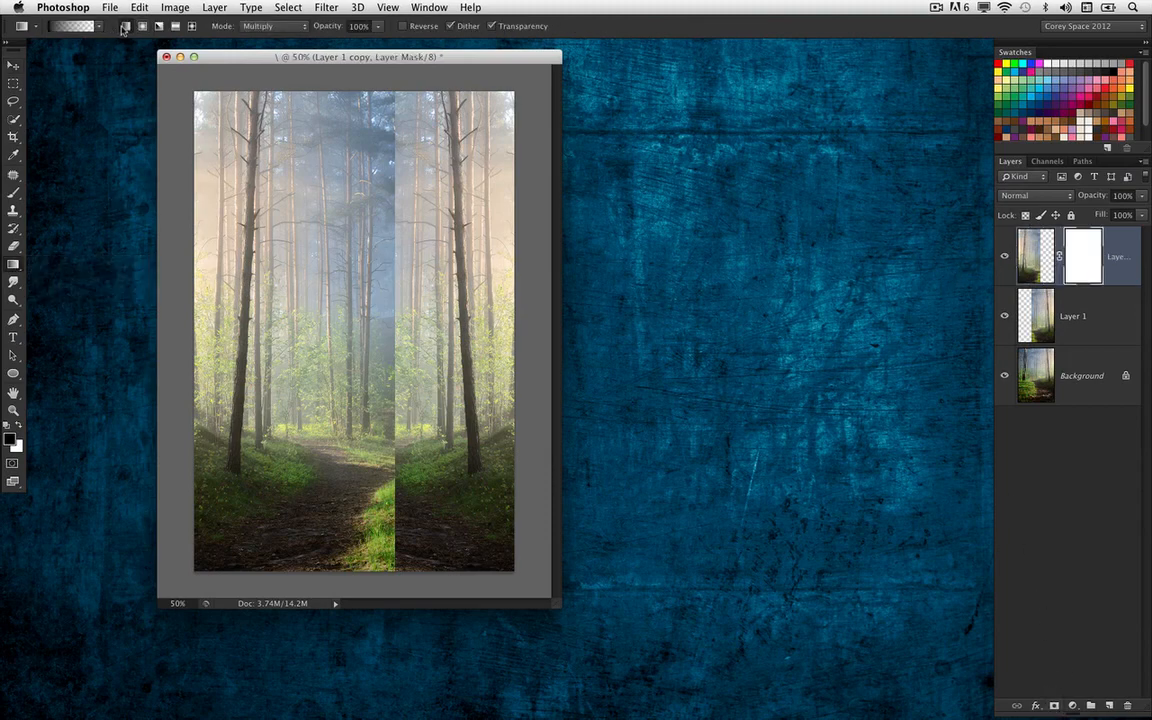
# Try to blend the flipped copy into the layer below with a black linear gradient on its mask
pyautogui.click(143, 26)
pyautogui.click(126, 26)
pyautogui.moveTo(392, 332); pyautogui.dragTo(240, 347)
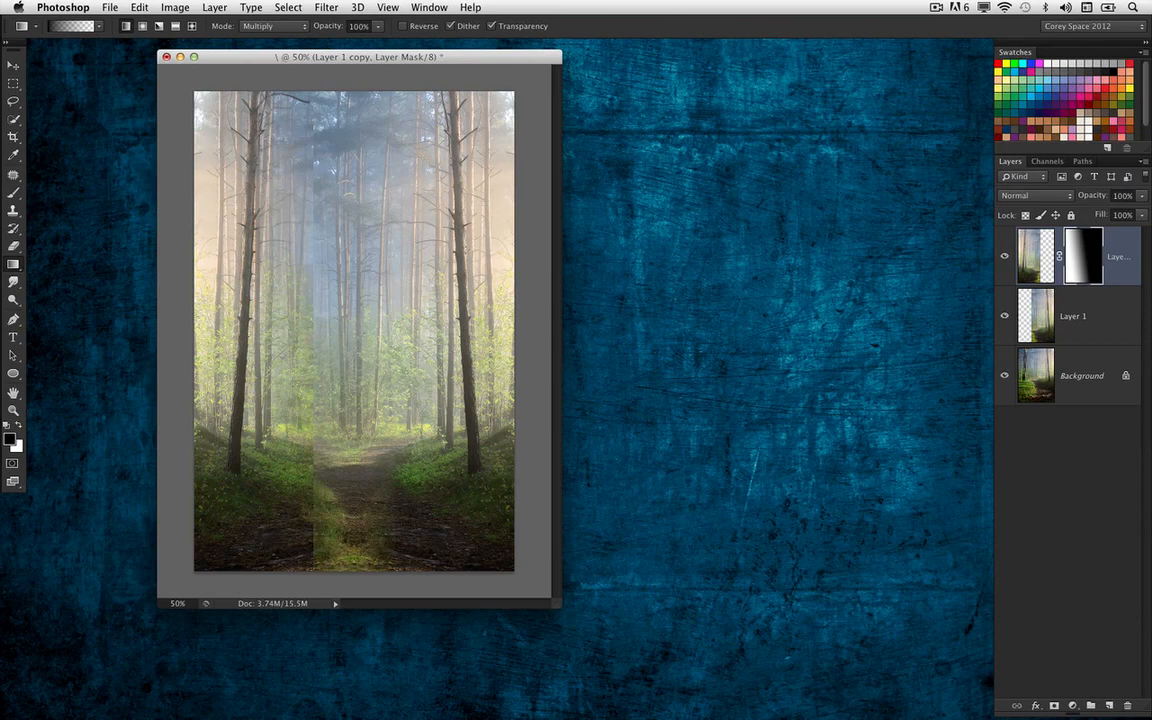
pyautogui.press('super+z')
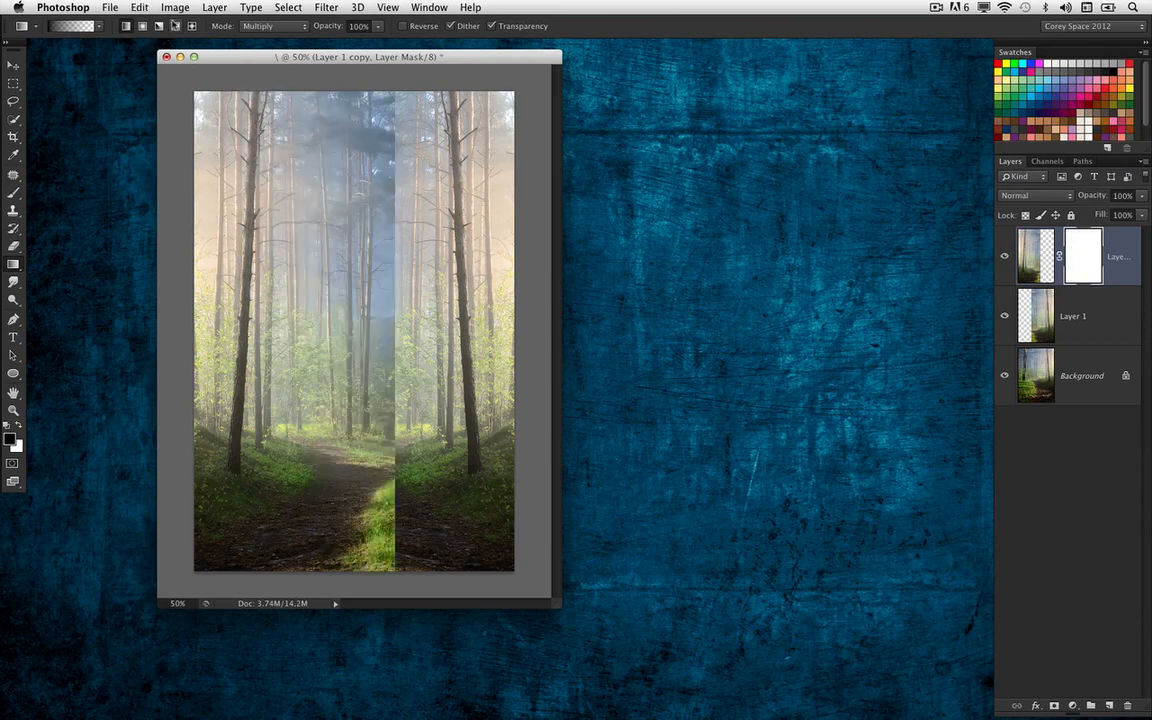
# Fade the flipped copy's inner edge along the seam with black radial gradients on its mask
pyautogui.click(143, 26)
pyautogui.moveTo(374, 530); pyautogui.dragTo(281, 440)
pyautogui.moveTo(396, 514); pyautogui.dragTo(388, 62)
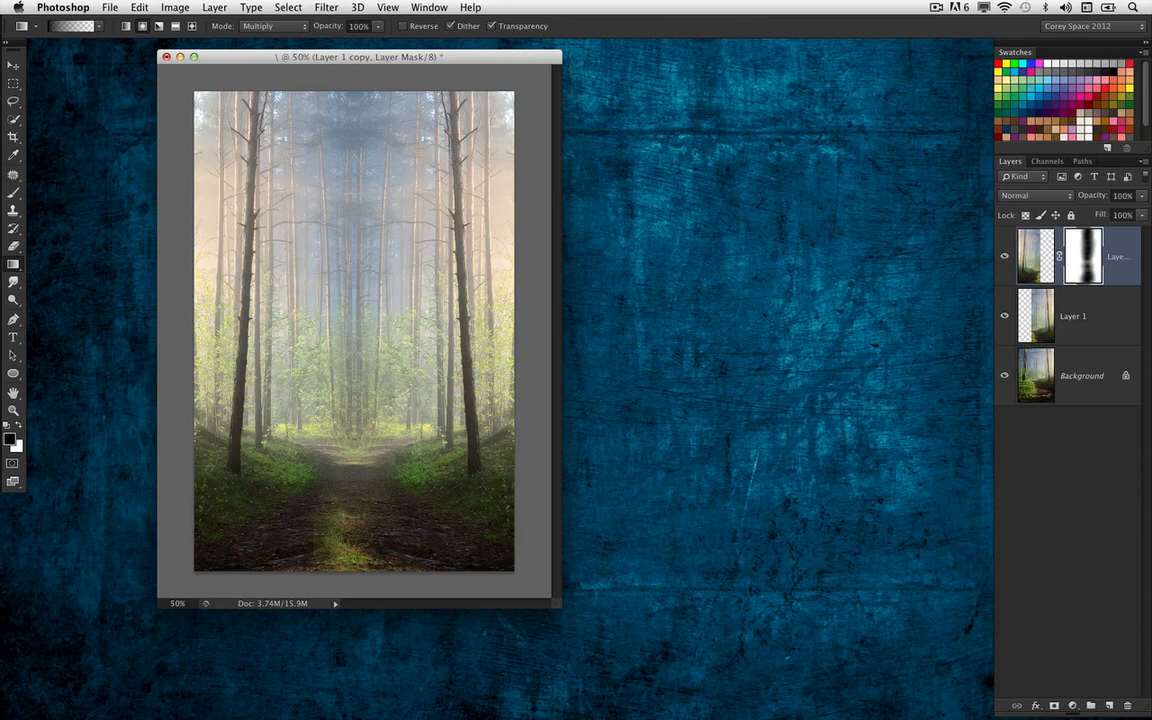
pyautogui.moveTo(310, 548); pyautogui.dragTo(361, 557)
pyautogui.press('super+z')
pyautogui.press('x')
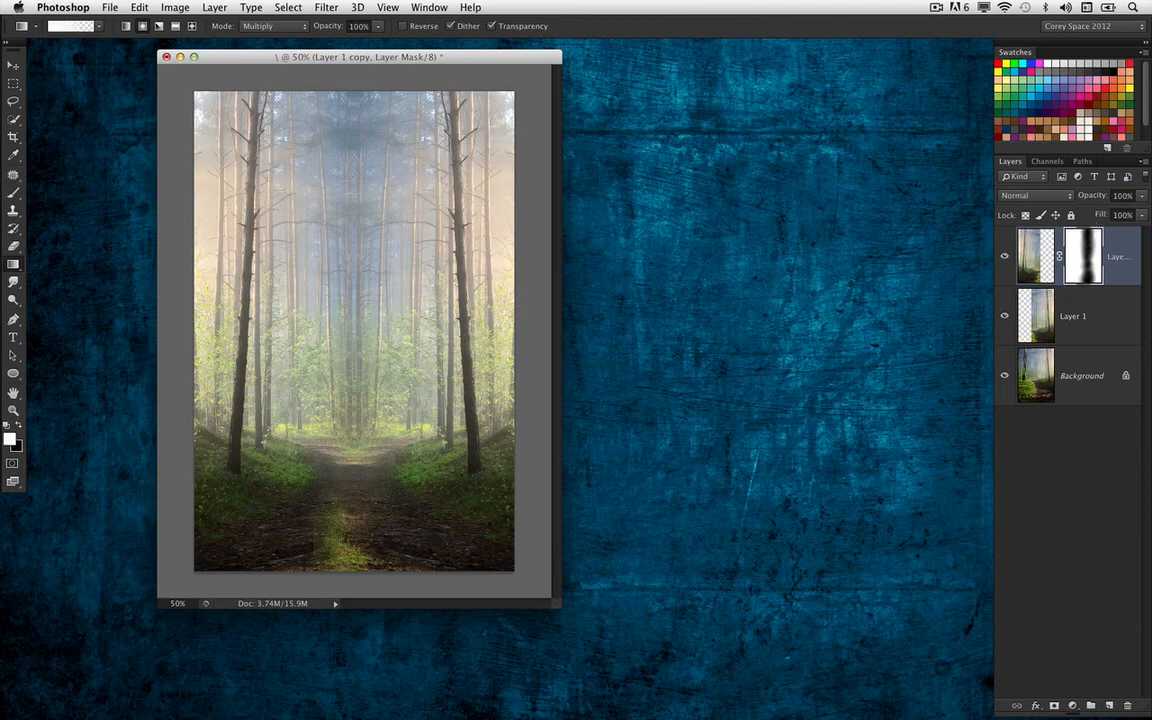
# Create an empty layer on top and choose the Patch tool with Content-Aware mode and Very Loose adaptation
pyautogui.click(13, 64)
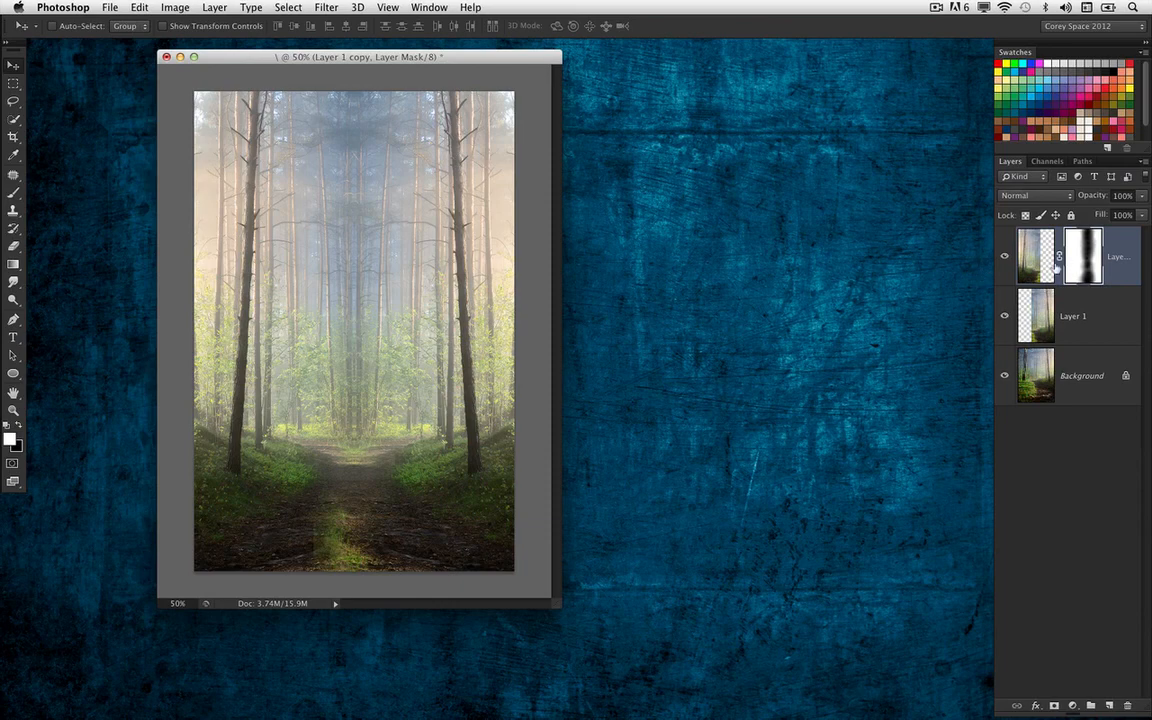
pyautogui.click(1108, 706)
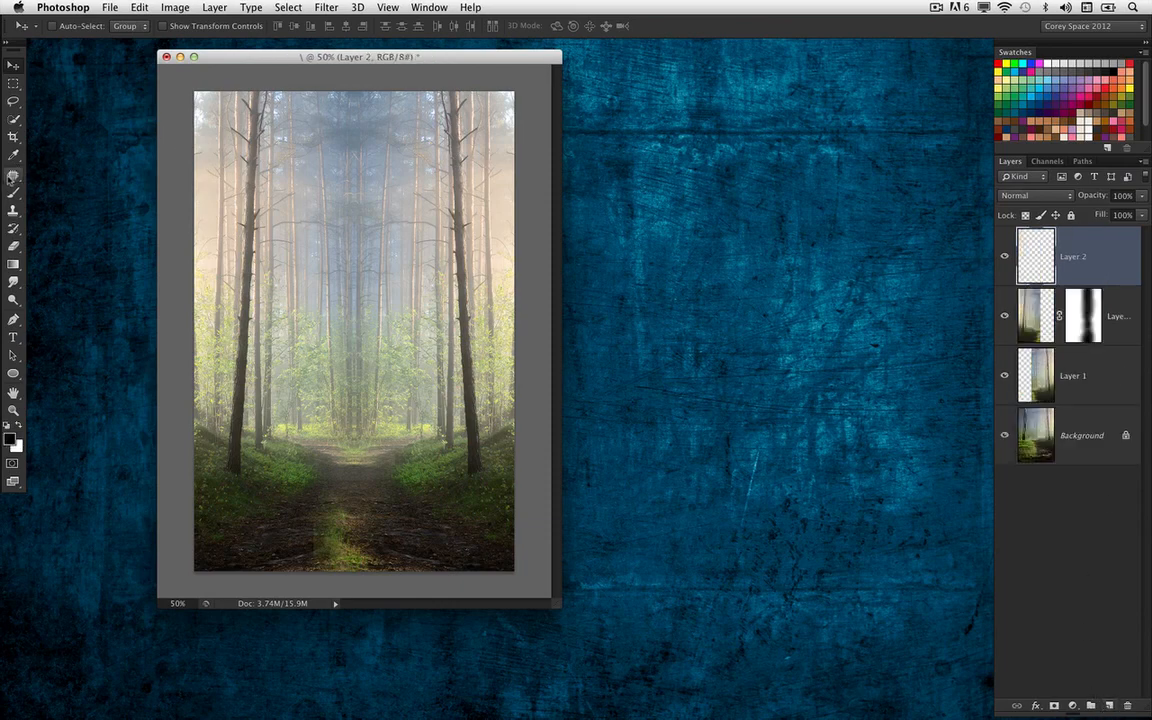
pyautogui.click(13, 174)
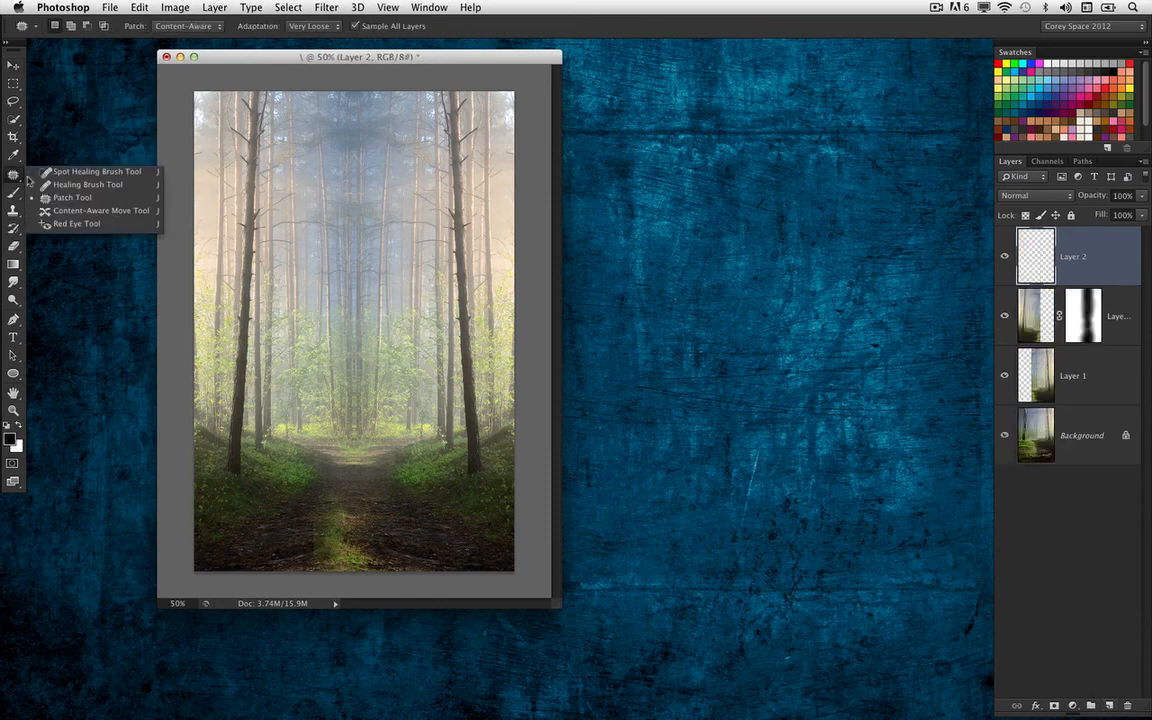
pyautogui.click(92, 198)
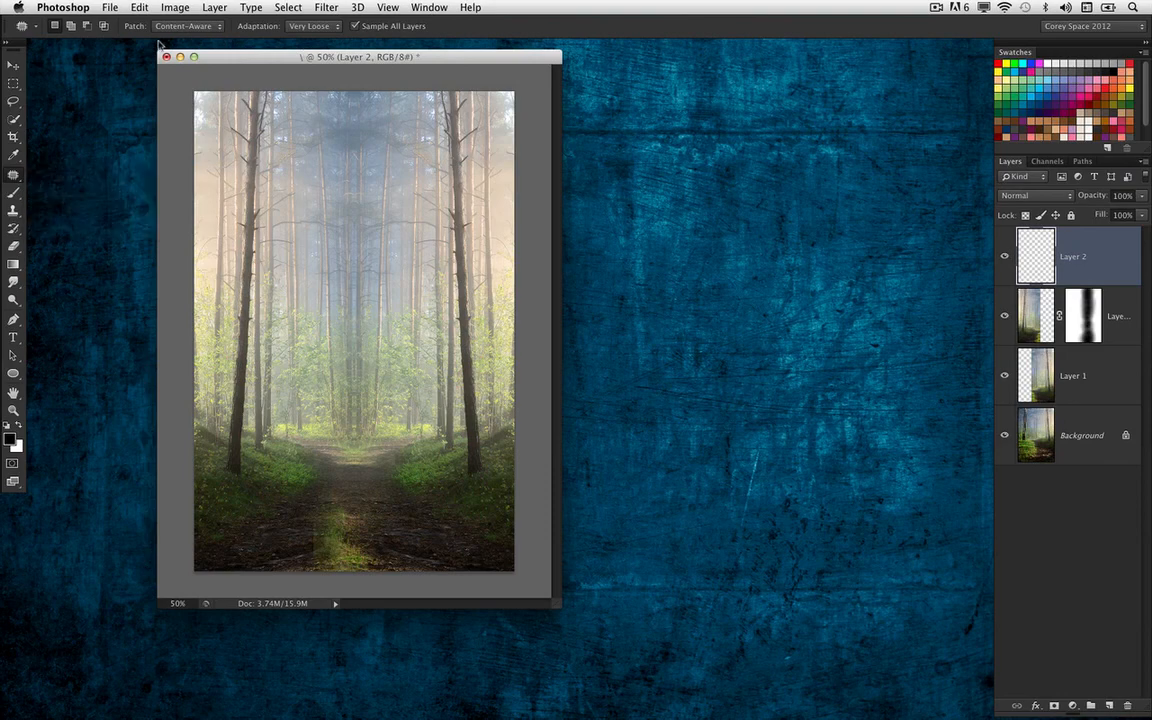
pyautogui.click(316, 27)
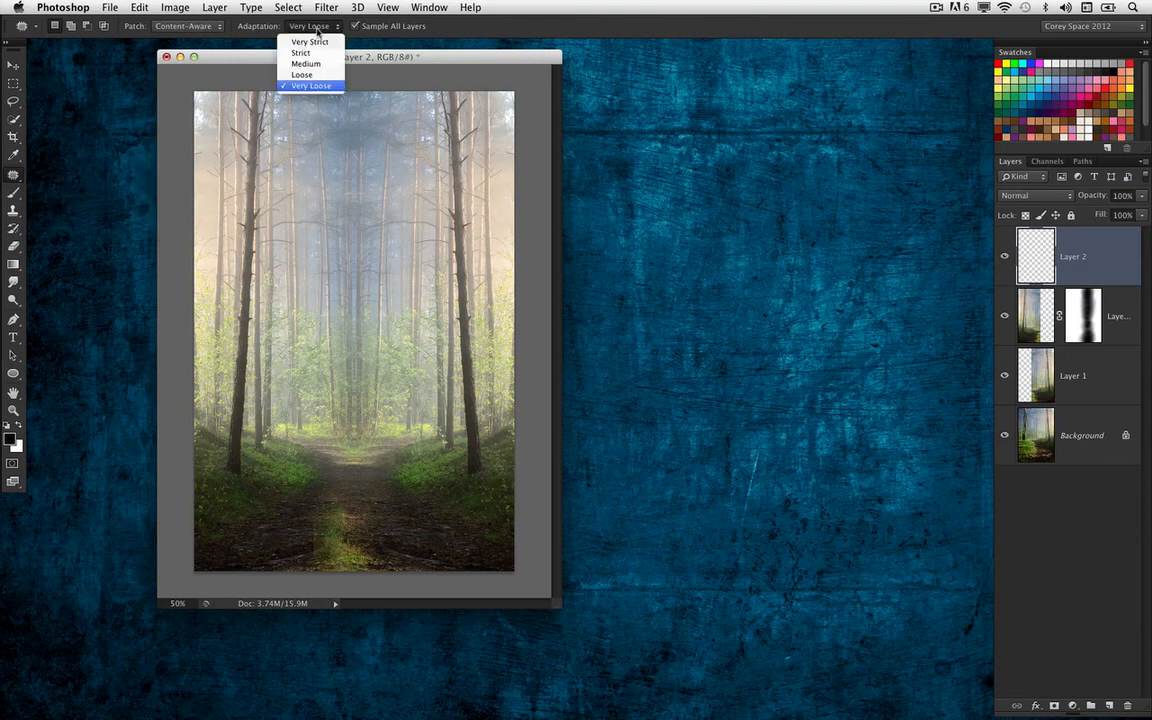
pyautogui.click(360, 96)
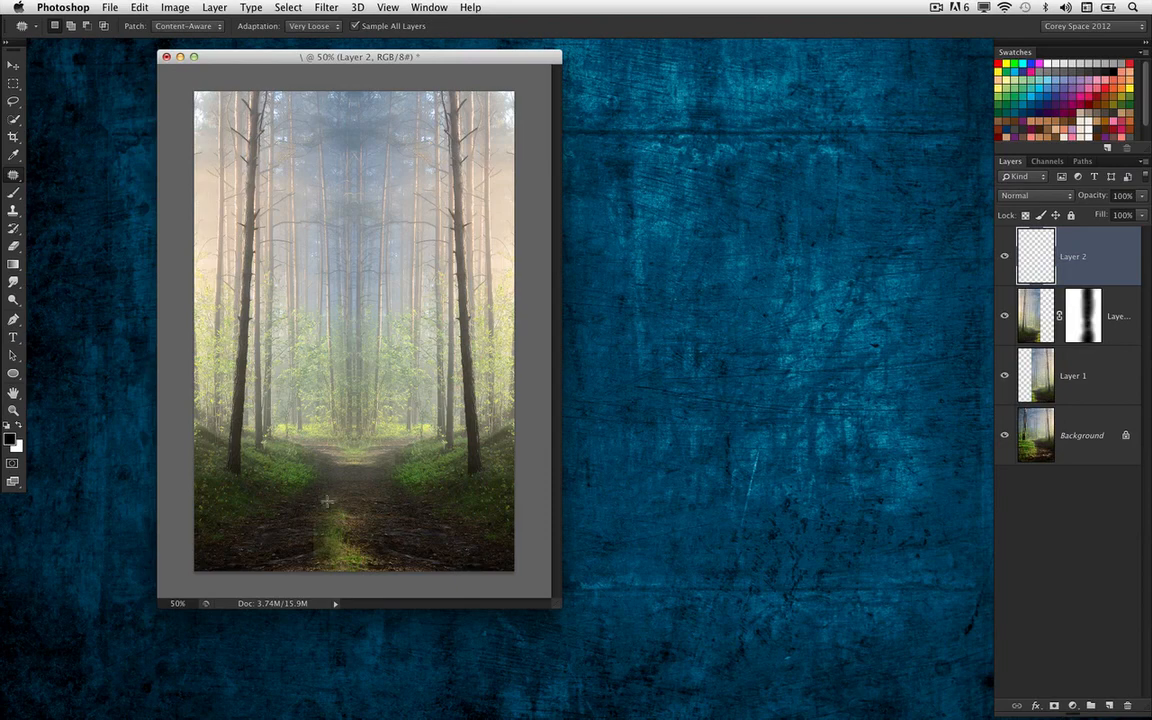
# Patch the green grass strip in the middle of the lower path with dirt texture from beside it
pyautogui.moveTo(331, 501)
pyautogui.mouseDown()
pyautogui.moveTo(301, 562)
pyautogui.moveTo(334, 580)
pyautogui.moveTo(385, 575)
pyautogui.moveTo(376, 535)
pyautogui.moveTo(360, 507)
pyautogui.moveTo(305, 562)
pyautogui.moveTo(358, 590)
pyautogui.moveTo(396, 570)
pyautogui.moveTo(333, 499)
pyautogui.mouseUp()
pyautogui.moveTo(362, 548); pyautogui.dragTo(429, 544)
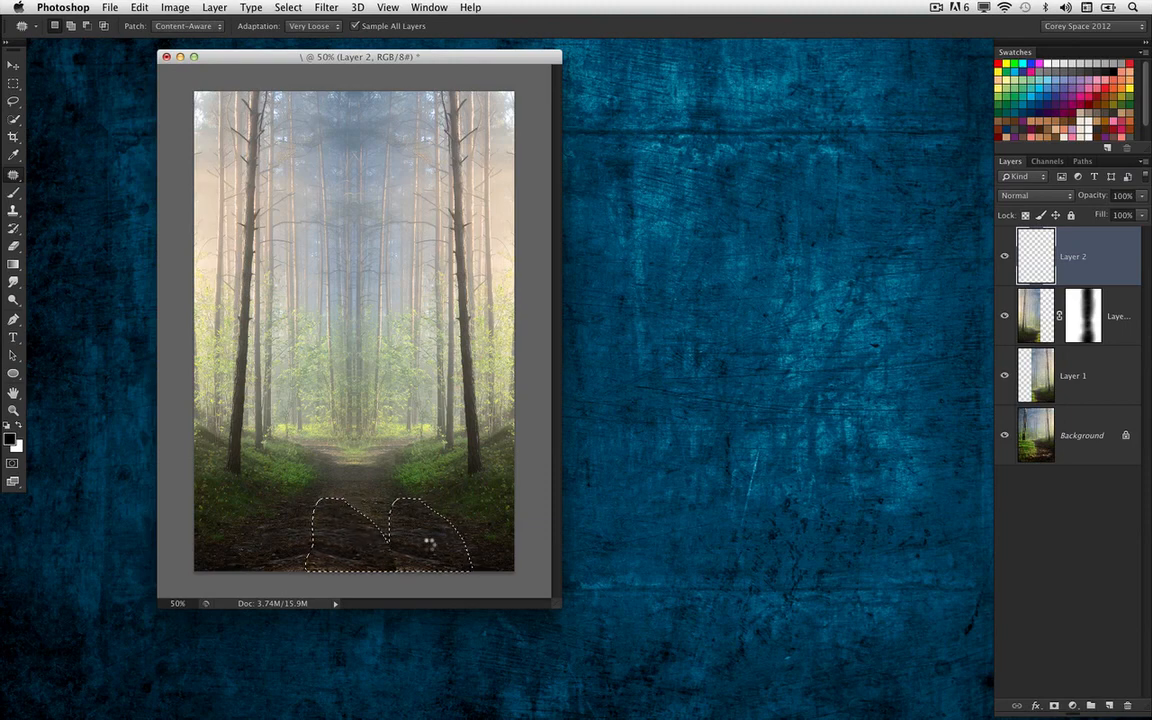
pyautogui.press('super+d')
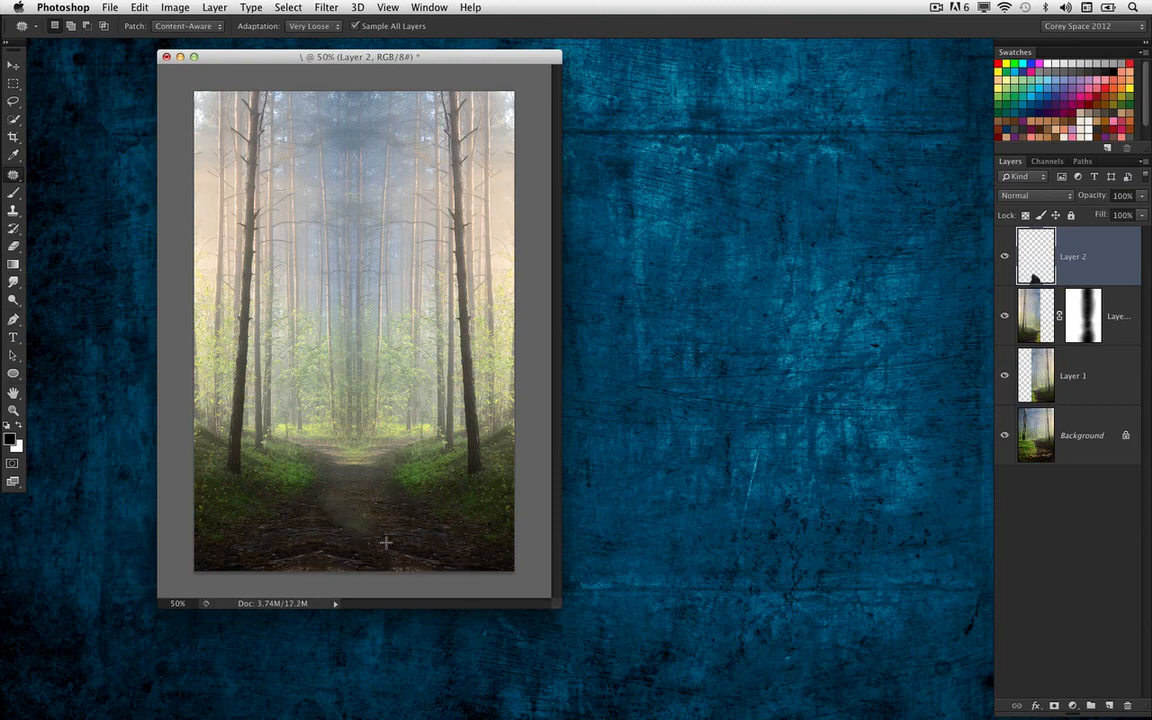
# Patch the uneven areas along the path's lower edge with neighbouring dark dirt texture and clear the selection
pyautogui.moveTo(391, 535)
pyautogui.mouseDown()
pyautogui.moveTo(450, 560)
pyautogui.moveTo(393, 534)
pyautogui.moveTo(413, 529)
pyautogui.mouseUp()
pyautogui.press('super+d')
pyautogui.moveTo(270, 547)
pyautogui.mouseDown()
pyautogui.moveTo(329, 553)
pyautogui.moveTo(302, 538)
pyautogui.moveTo(337, 527)
pyautogui.moveTo(320, 557)
pyautogui.moveTo(338, 544)
pyautogui.moveTo(418, 555)
pyautogui.mouseUp()
pyautogui.press('super+d')
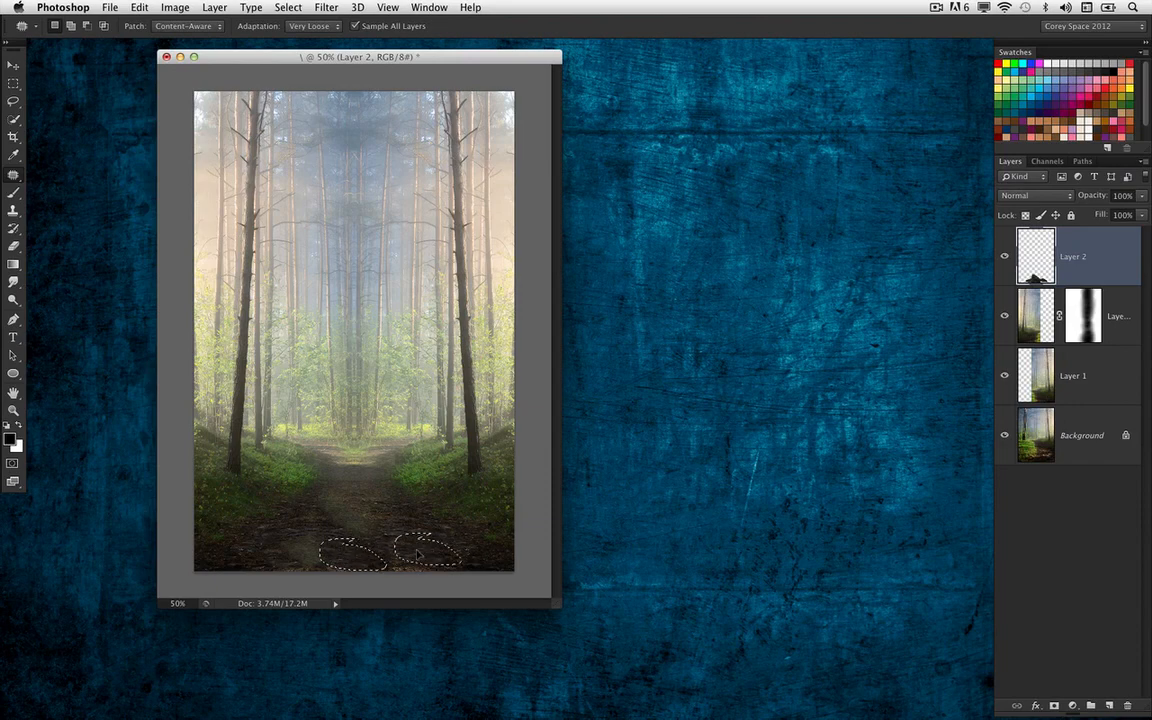
pyautogui.press('super+d')
# Patch the remaining smudges in the middle and lower left of the path with dirt from farther right
pyautogui.moveTo(344, 491)
pyautogui.mouseDown()
pyautogui.moveTo(346, 534)
pyautogui.moveTo(343, 492)
pyautogui.mouseUp()
pyautogui.moveTo(361, 528); pyautogui.dragTo(423, 541)
pyautogui.press('super+d')
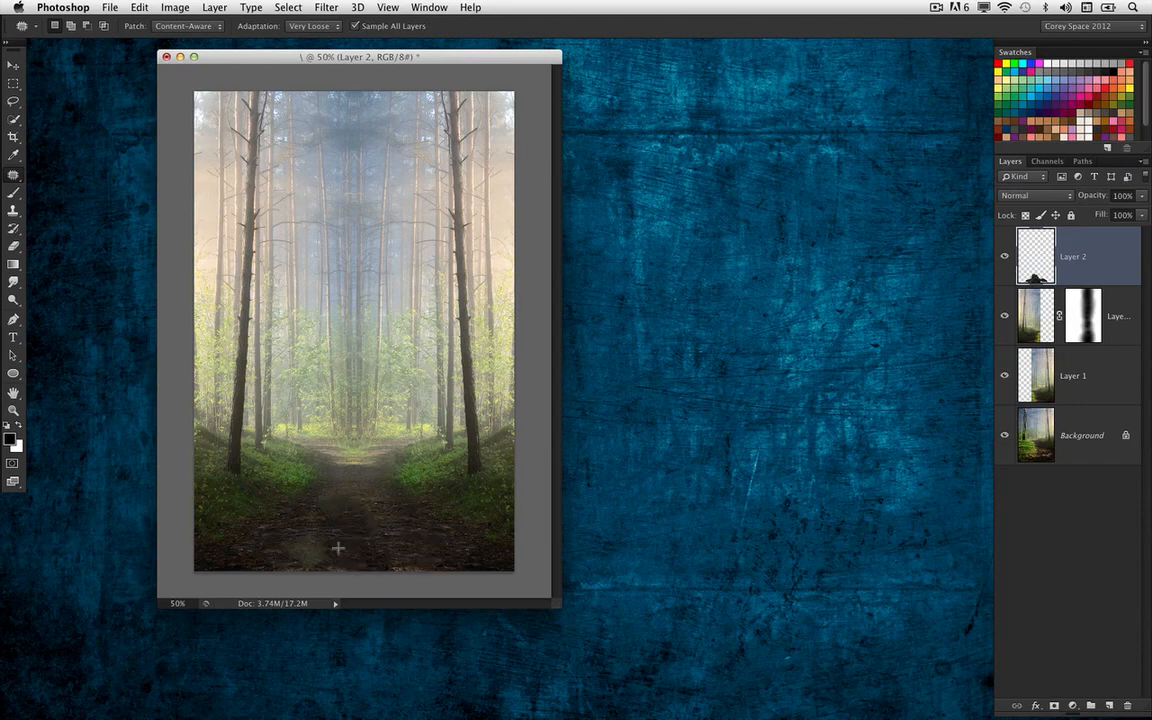
pyautogui.moveTo(314, 530)
pyautogui.mouseDown()
pyautogui.moveTo(295, 564)
pyautogui.moveTo(332, 563)
pyautogui.moveTo(317, 533)
pyautogui.mouseUp()
pyautogui.moveTo(316, 556)
pyautogui.mouseDown()
pyautogui.moveTo(376, 557)
pyautogui.moveTo(407, 516)
pyautogui.mouseUp()
pyautogui.press('super+d')
# On the masked mirrored layer below the path patches, draw a freehand Lasso selection around the large left tree trunk
pyautogui.click(13, 101)
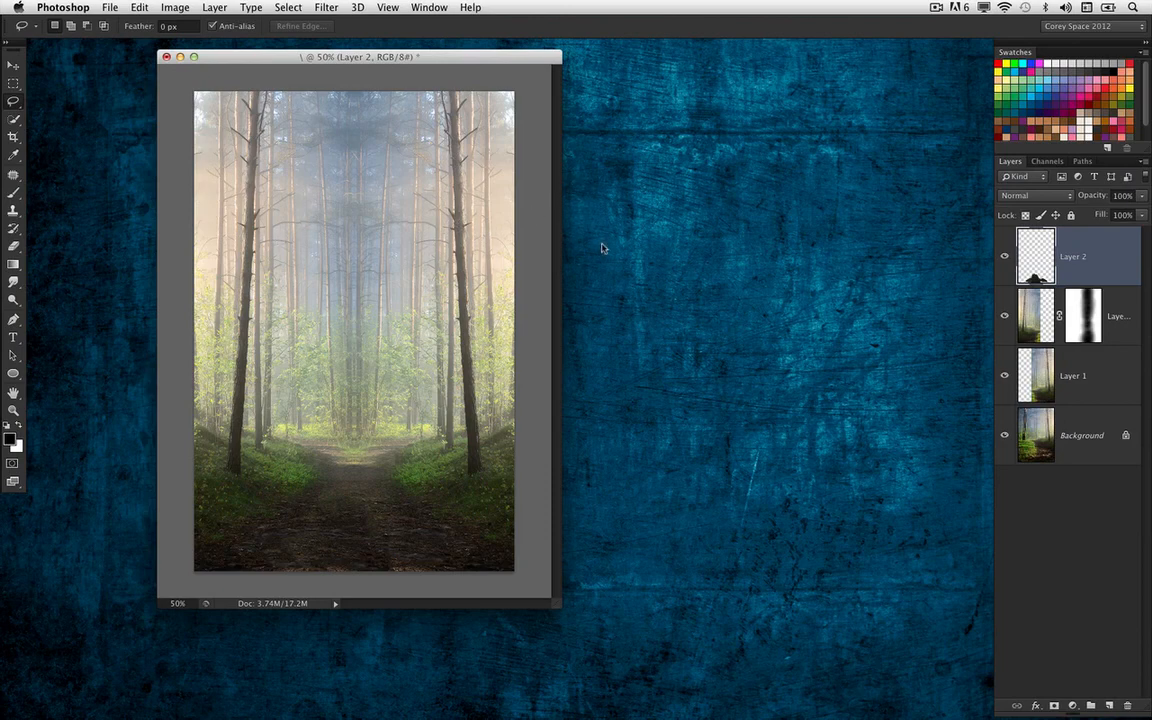
pyautogui.moveTo(561, 606); pyautogui.dragTo(640, 640)
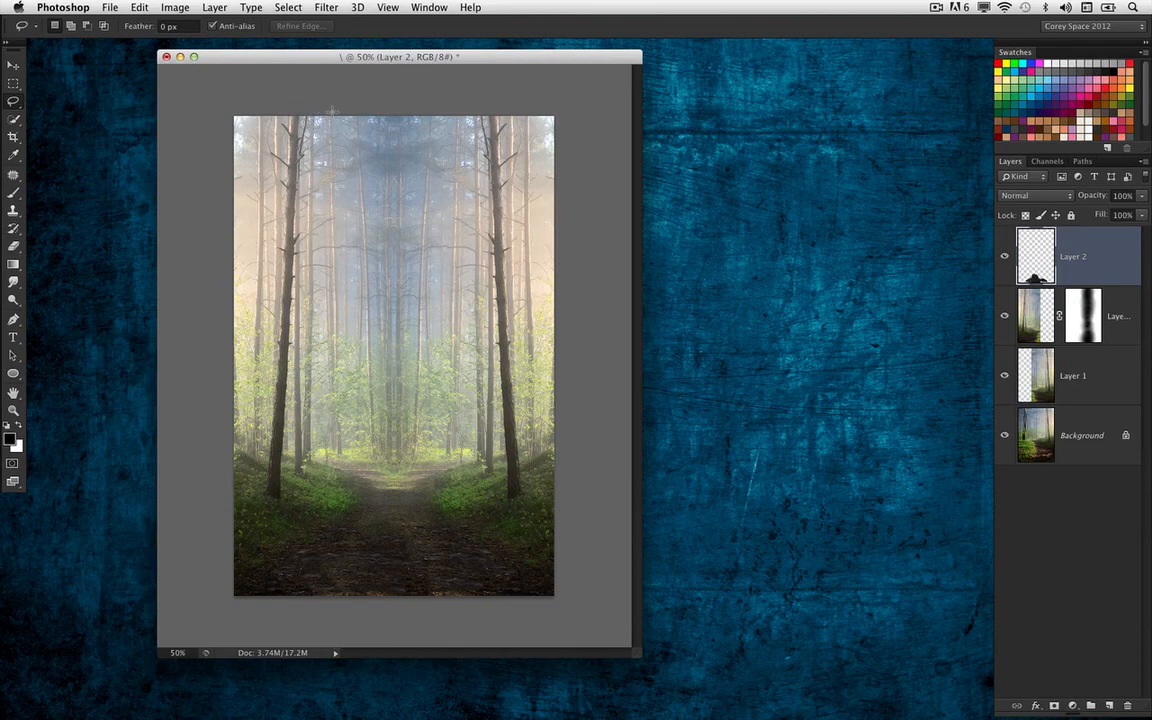
pyautogui.hotkey('alt', '[')
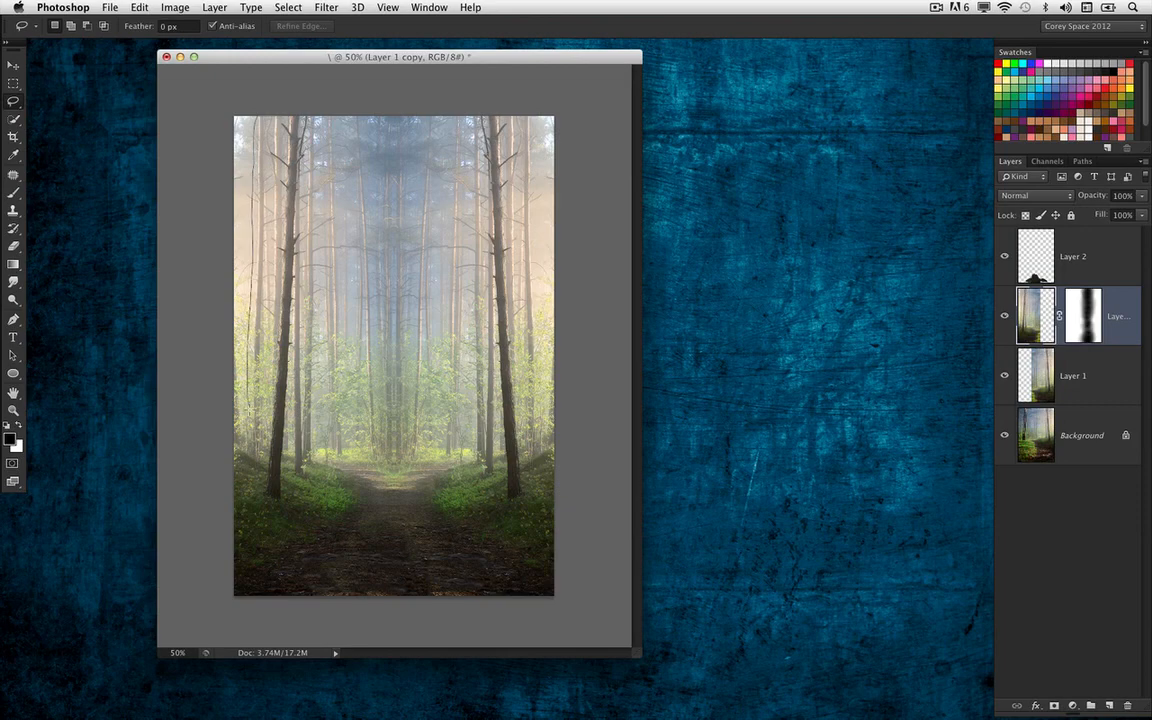
pyautogui.moveTo(227, 378)
pyautogui.mouseDown()
pyautogui.moveTo(240, 445)
pyautogui.moveTo(298, 482)
pyautogui.mouseUp()
pyautogui.moveTo(323, 108); pyautogui.dragTo(325, 112)
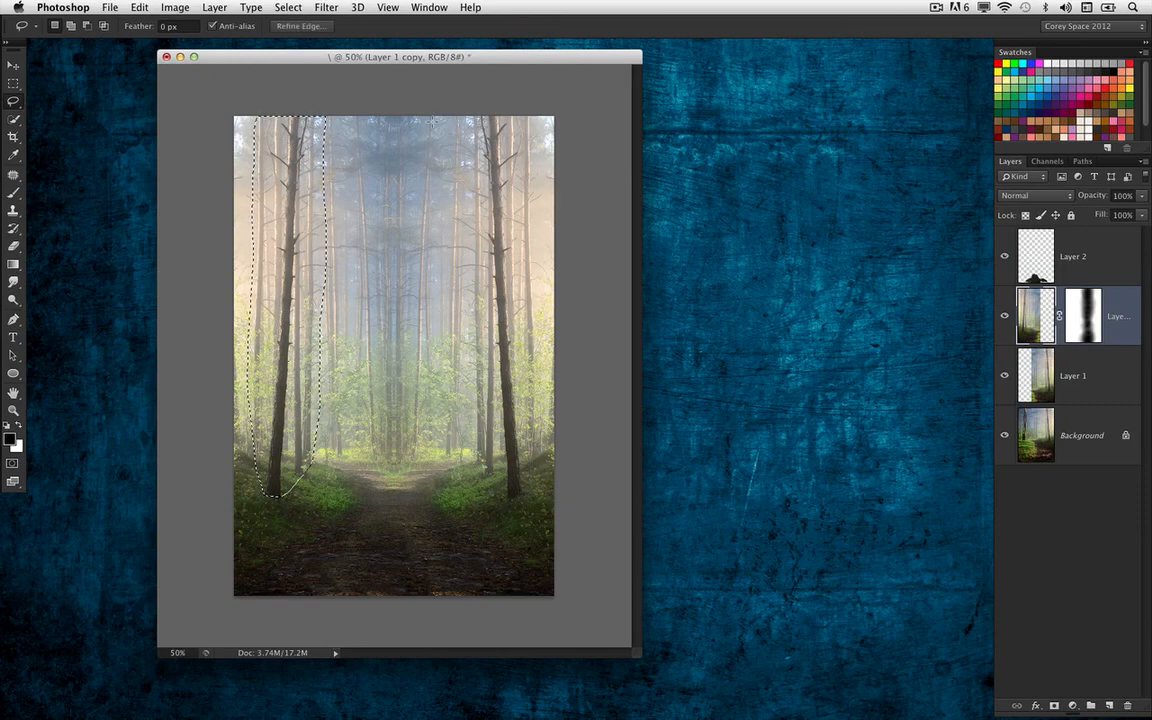
# Soften the left tree selection in Quick Mask with a 50-pixel Gaussian Blur and return to the selection
pyautogui.press('q')
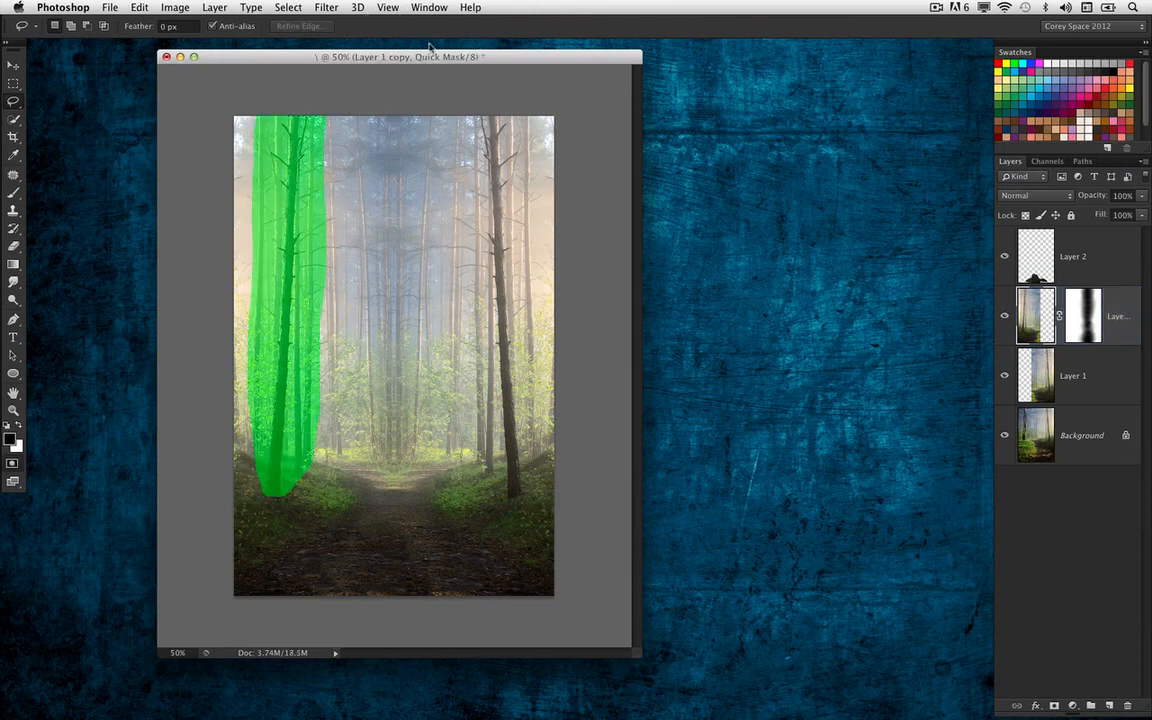
pyautogui.click(322, 7)
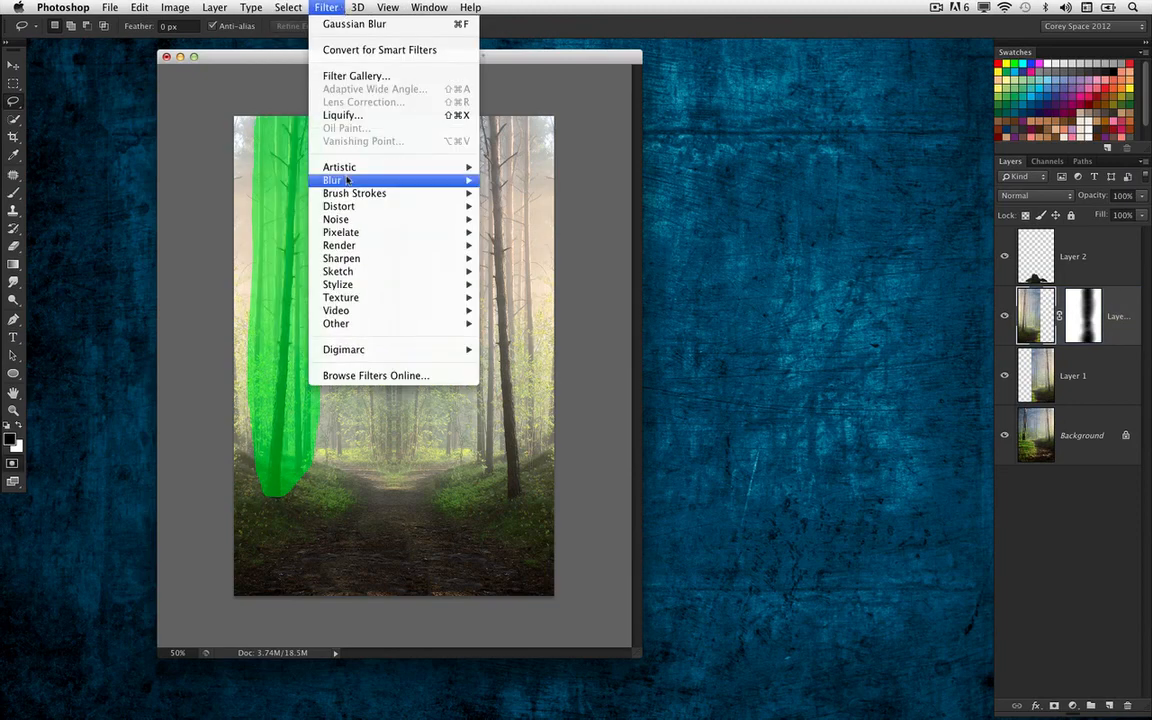
pyautogui.moveTo(420, 182)
pyautogui.click(520, 287)
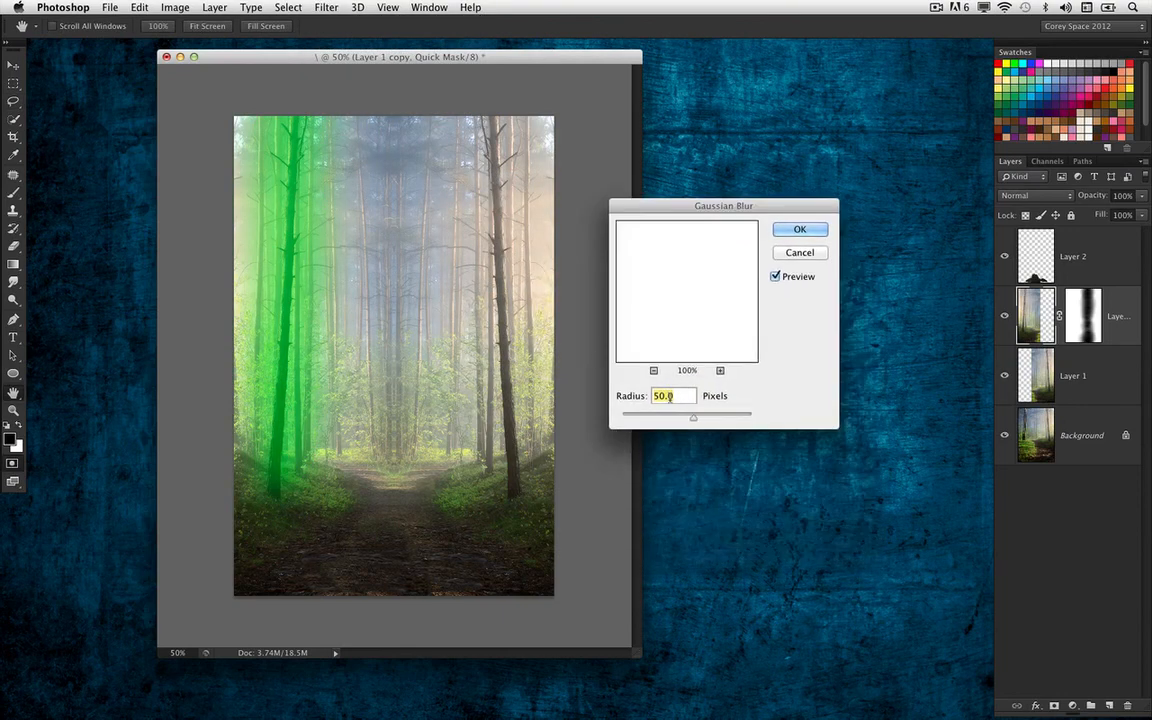
pyautogui.click(798, 231)
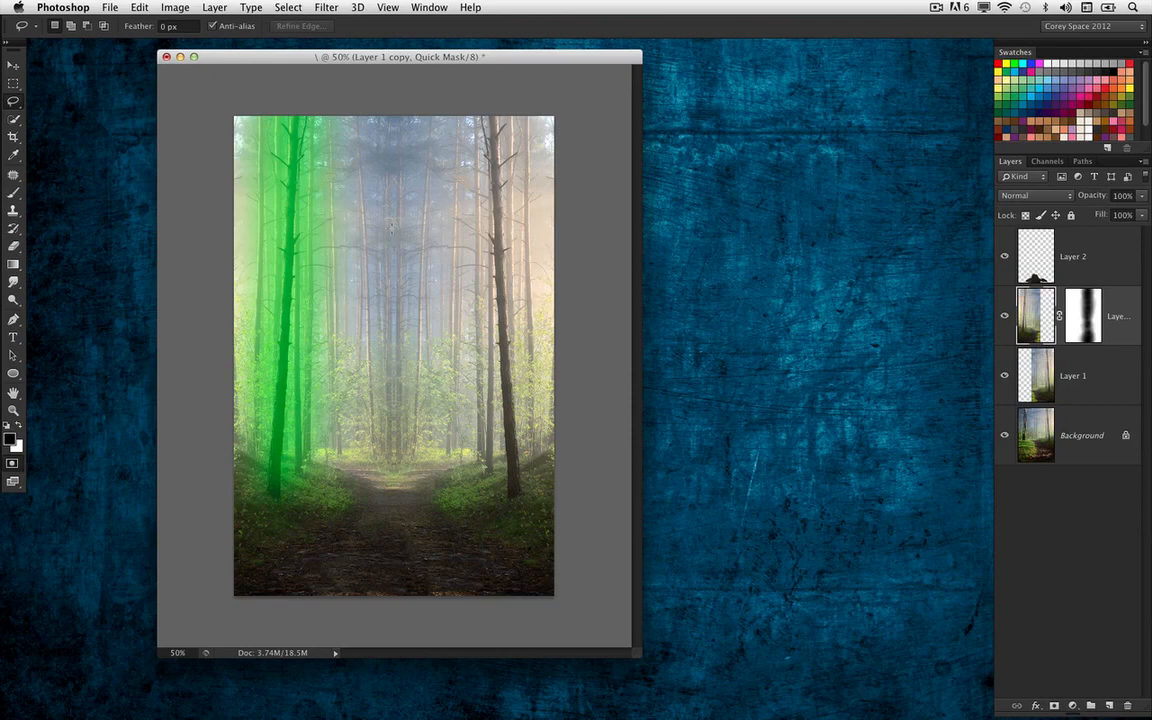
pyautogui.press('q')
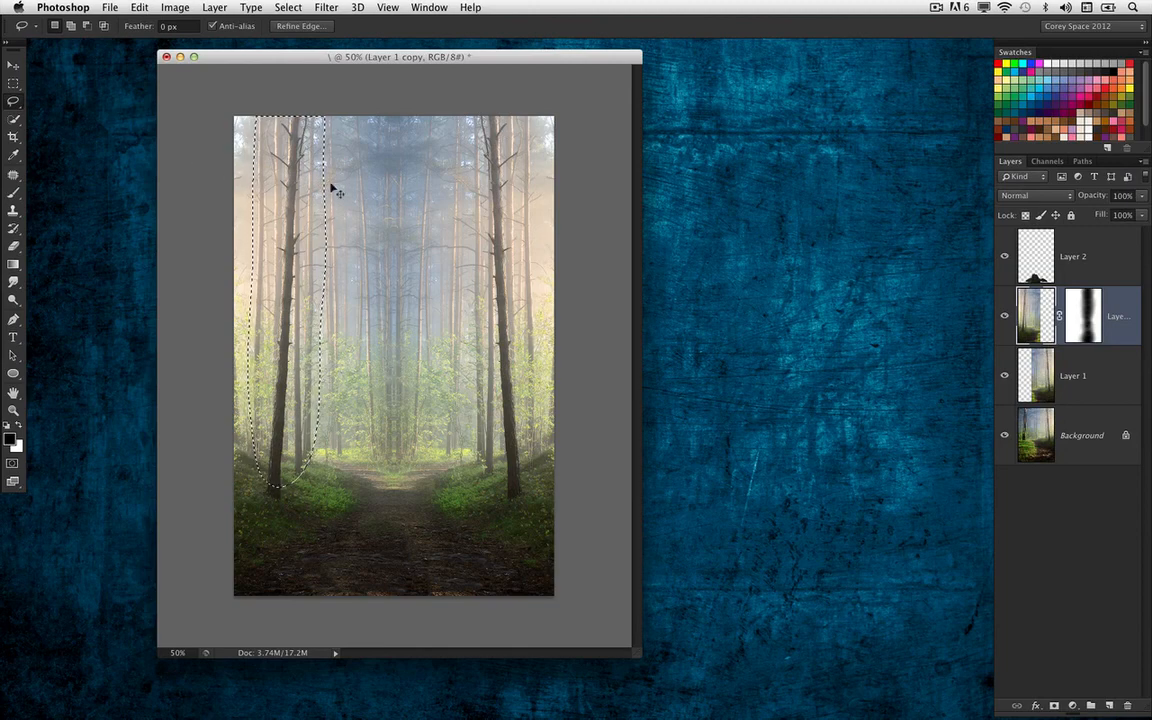
# Copy the softened tree selection to a new layer, then undo the copy and the selection's blur
pyautogui.press('super+j')
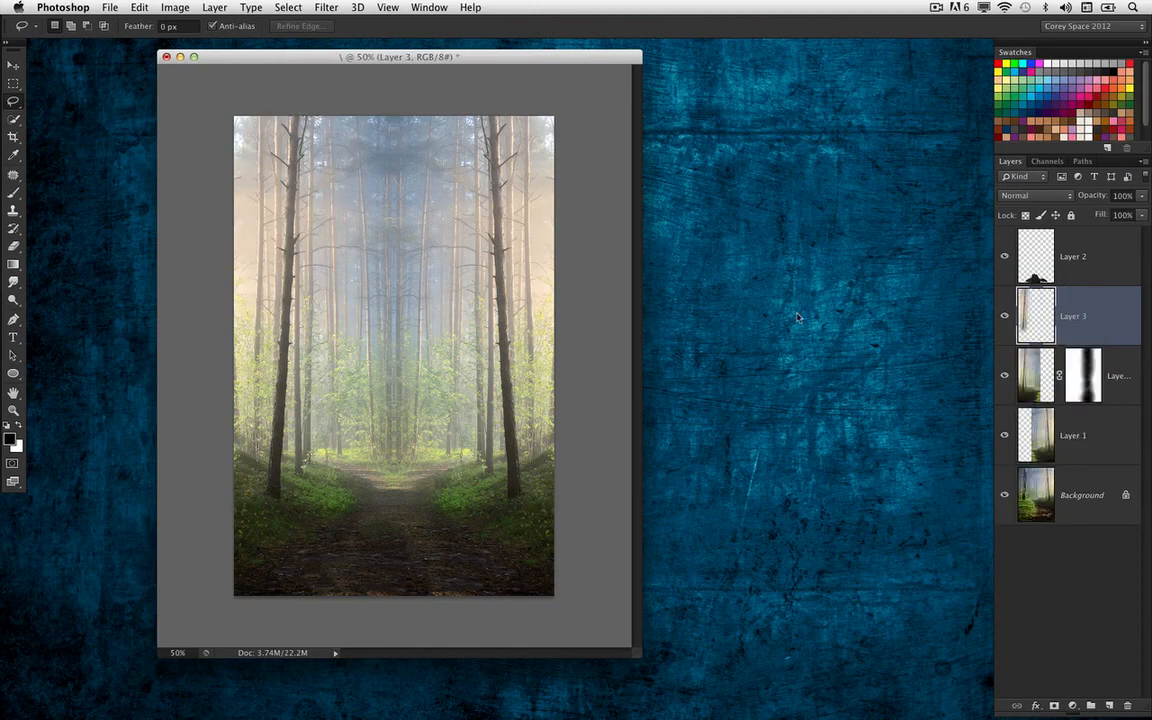
pyautogui.click(1004, 375)
pyautogui.click(1004, 375)
pyautogui.press('v')
pyautogui.press('super+z')
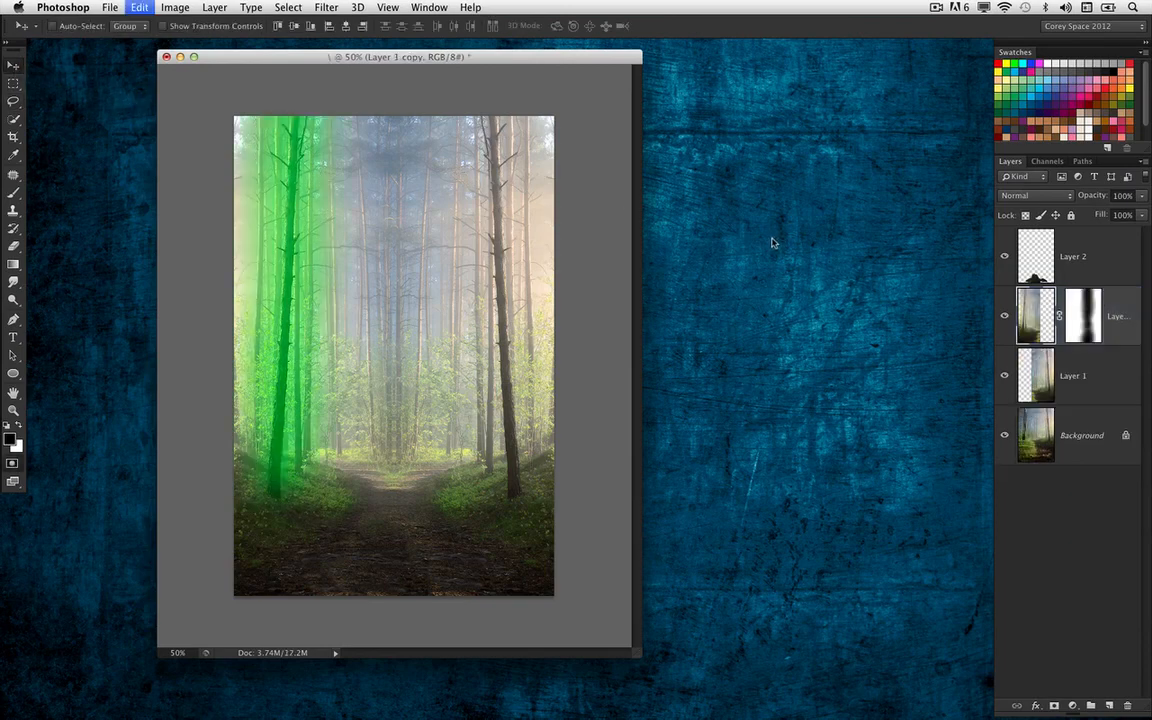
pyautogui.press('super+z')
# Leave Quick Mask and extend the Lasso selection downward around the ground below the left tree's base
pyautogui.click(326, 8)
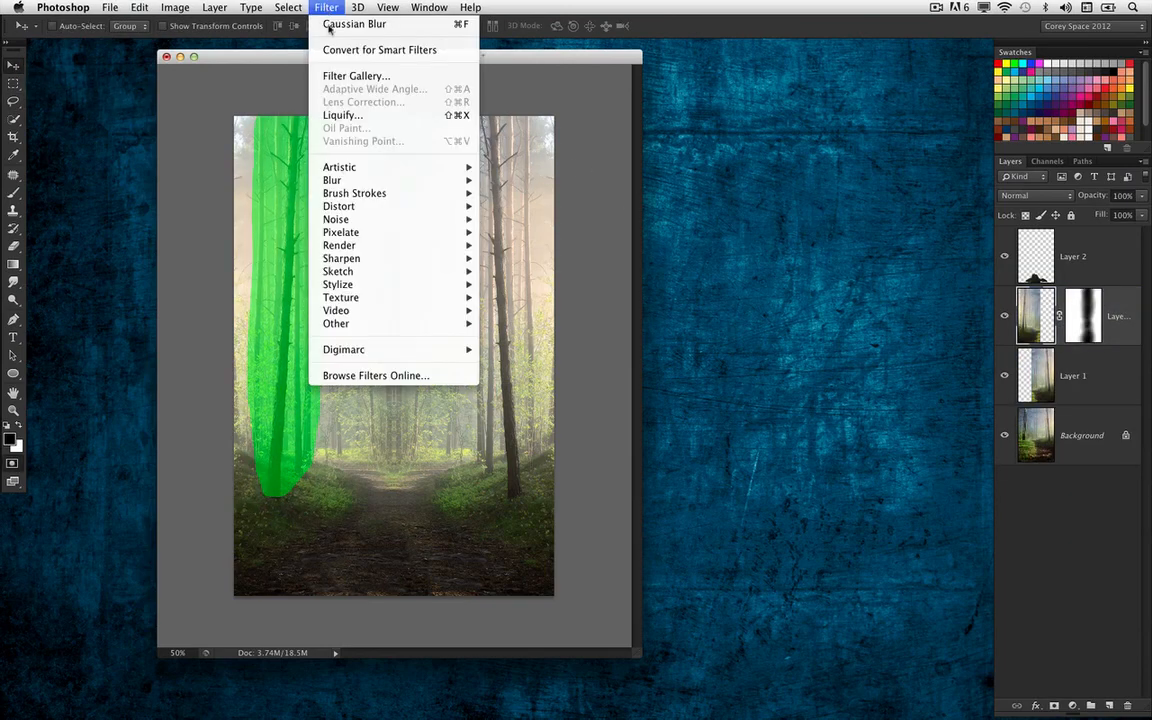
pyautogui.click(191, 297)
pyautogui.click(14, 101)
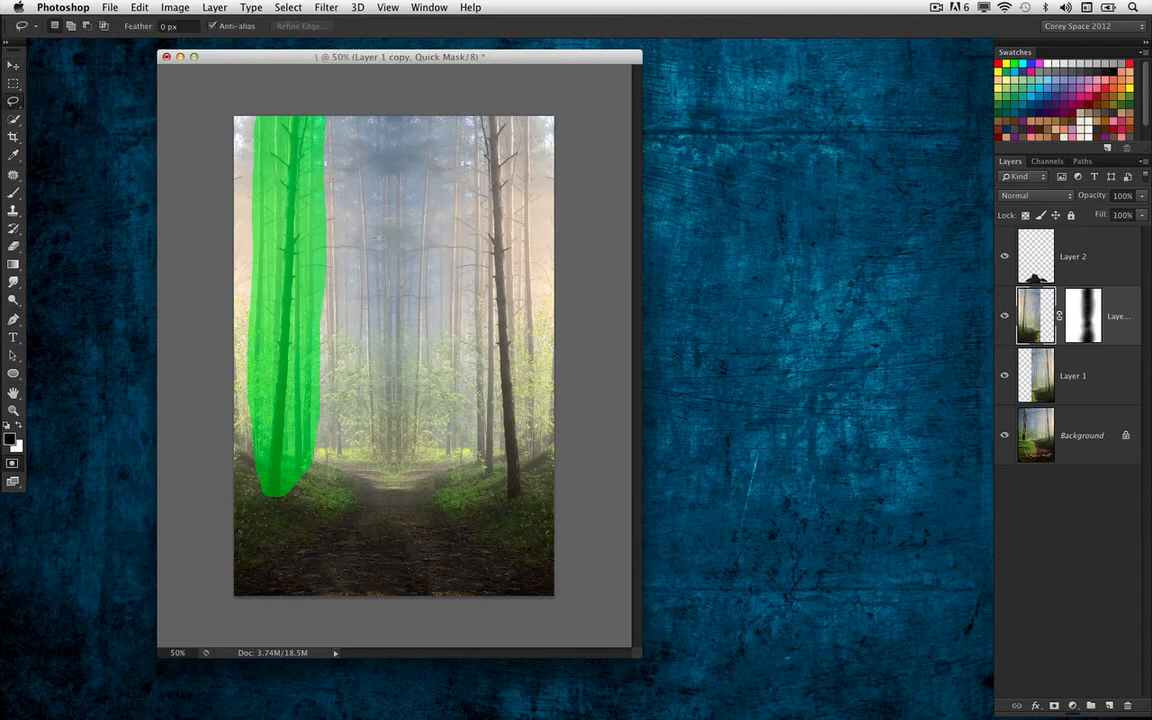
pyautogui.press('q')
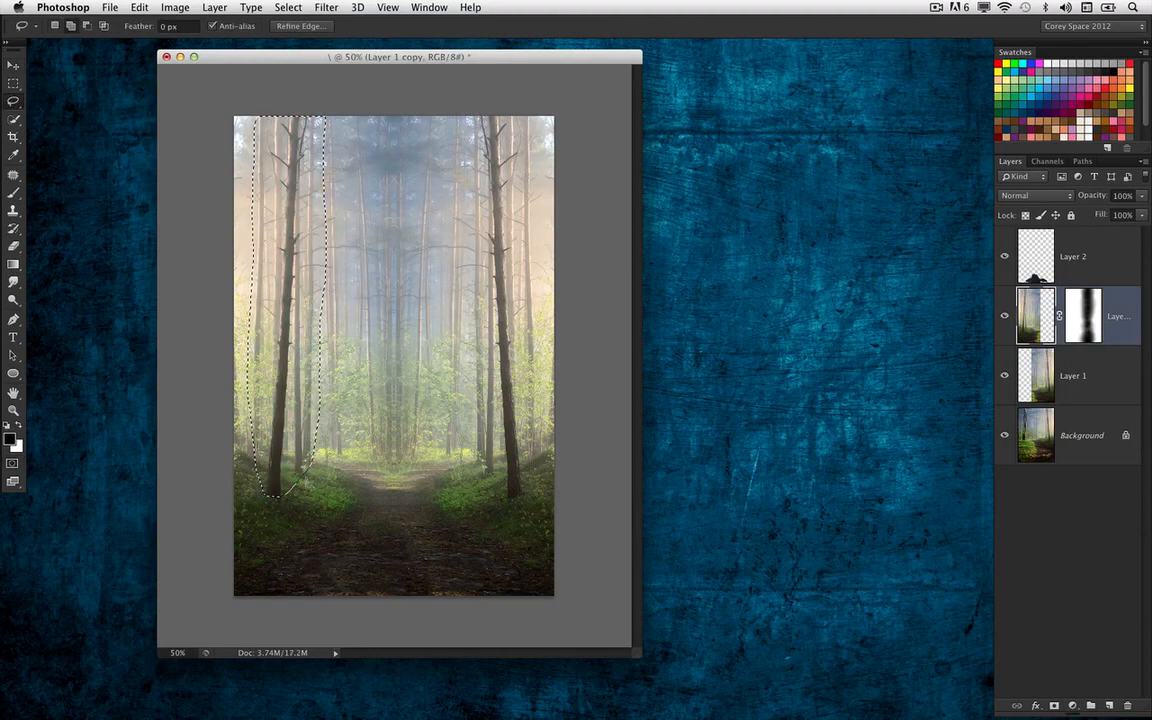
pyautogui.moveTo(300, 480)
pyautogui.mouseDown()
pyautogui.moveTo(268, 524)
pyautogui.moveTo(258, 440)
pyautogui.mouseUp()
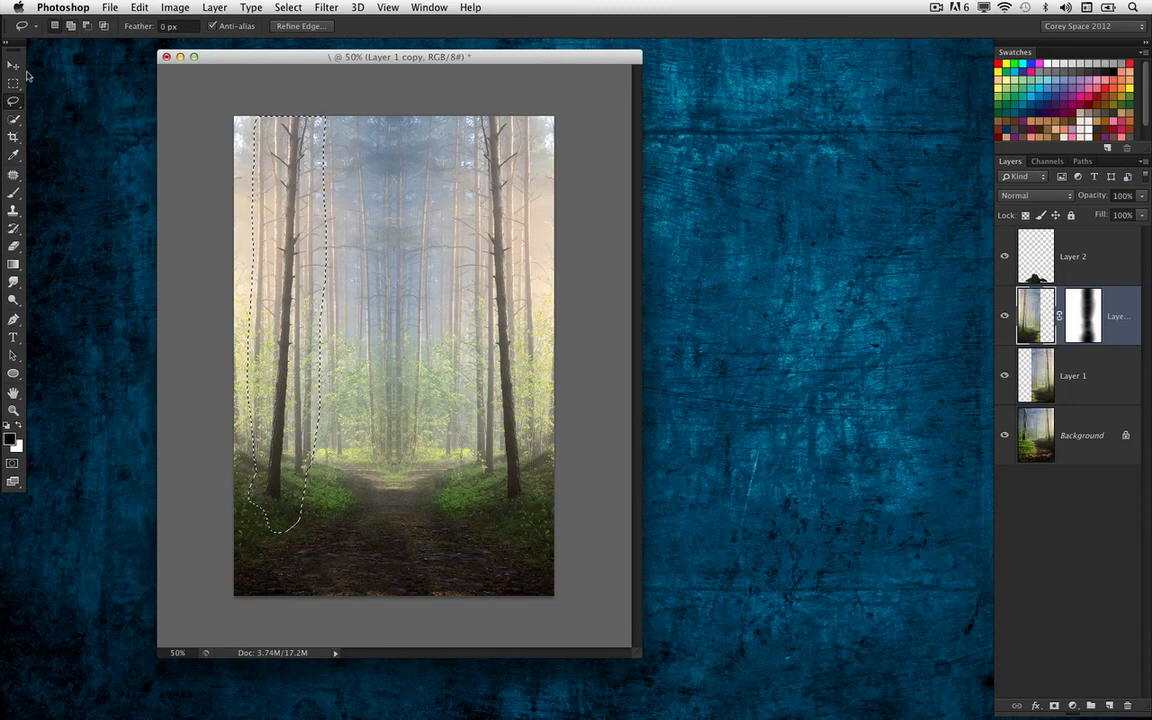
# Soften the extended tree selection in Quick Mask with a 45-pixel Gaussian Blur and return to the selection
pyautogui.press('v')
pyautogui.press('q')
pyautogui.click(326, 8)
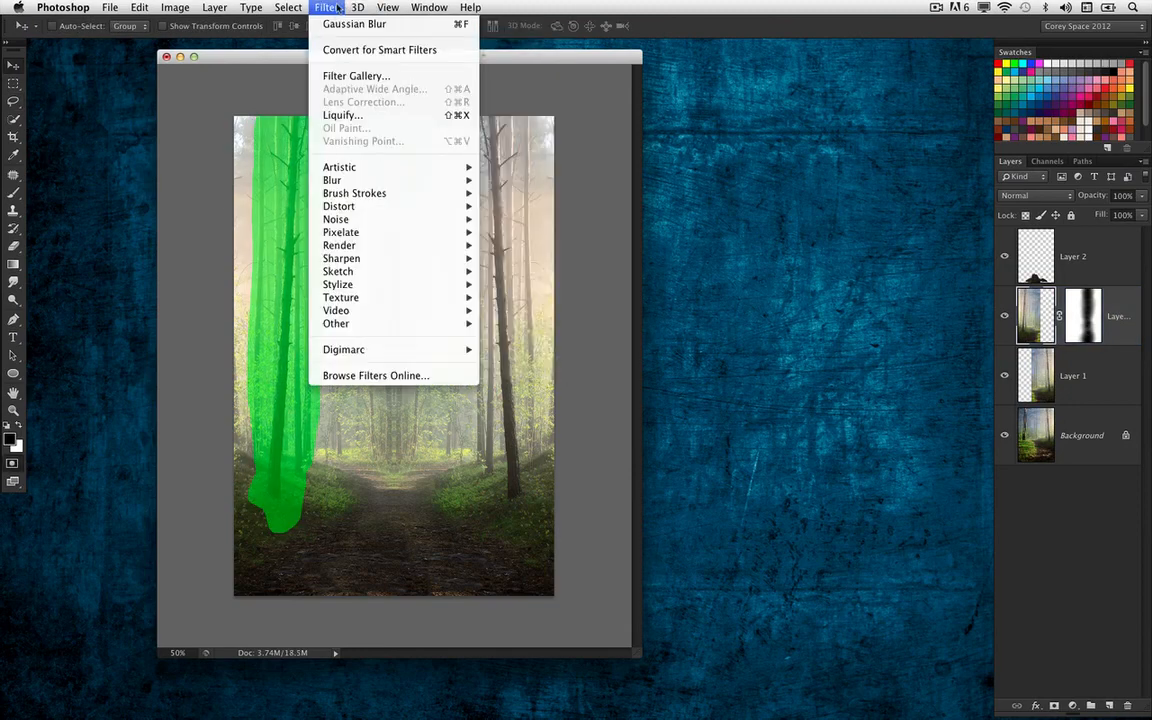
pyautogui.moveTo(366, 180)
pyautogui.click(560, 286)
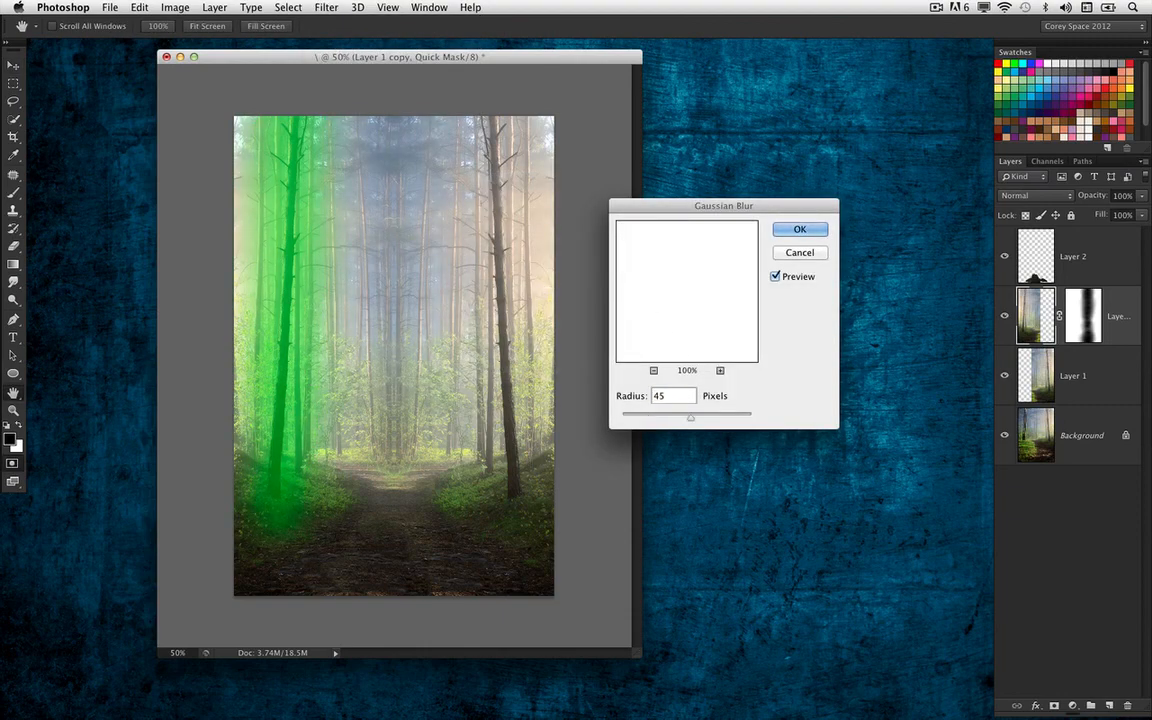
pyautogui.press('Return')
pyautogui.press('q')
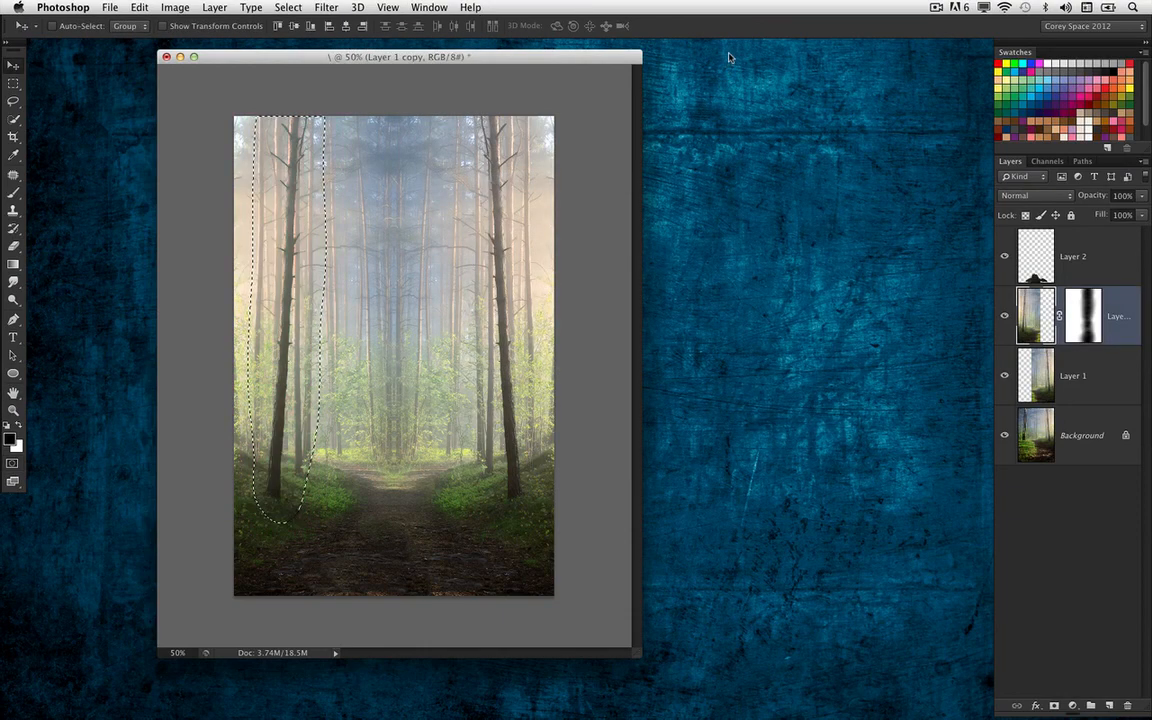
# Copy the selected left tree to a new layer and flip it horizontally
pyautogui.hotkey('ctrl', 'j')
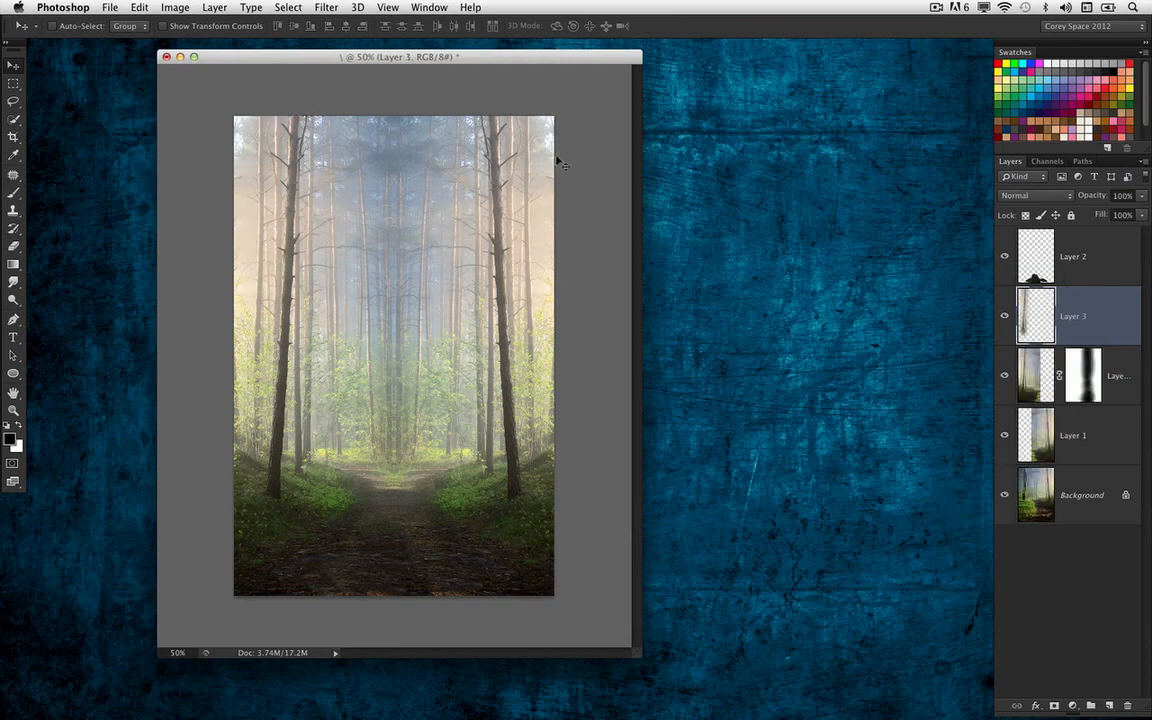
pyautogui.click(184, 7)
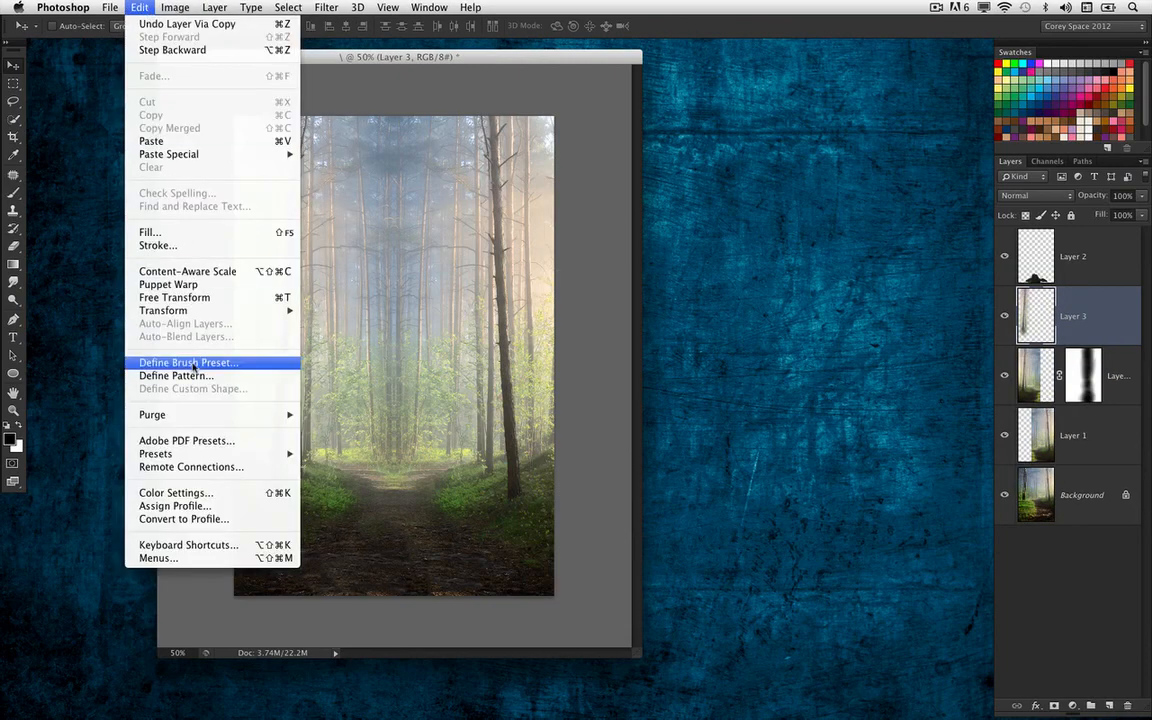
pyautogui.moveTo(192, 318)
pyautogui.click(330, 479)
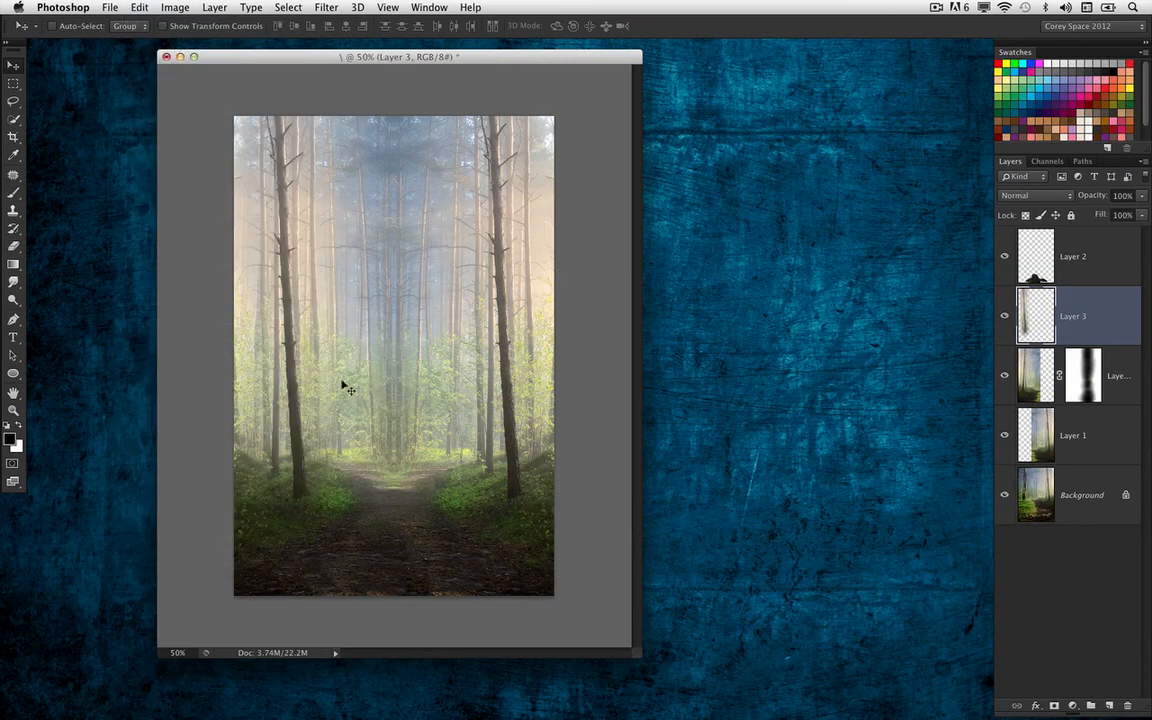
# Rotate the flipped left tree slightly with Free Transform and reposition it over the original trunk
pyautogui.hotkey('ctrl', 't')
pyautogui.moveTo(452, 222); pyautogui.dragTo(462, 283)
pyautogui.moveTo(318, 376); pyautogui.dragTo(322, 372)
pyautogui.moveTo(398, 262); pyautogui.dragTo(390, 253)
pyautogui.press('Return')
pyautogui.moveTo(327, 344); pyautogui.dragTo(343, 390)
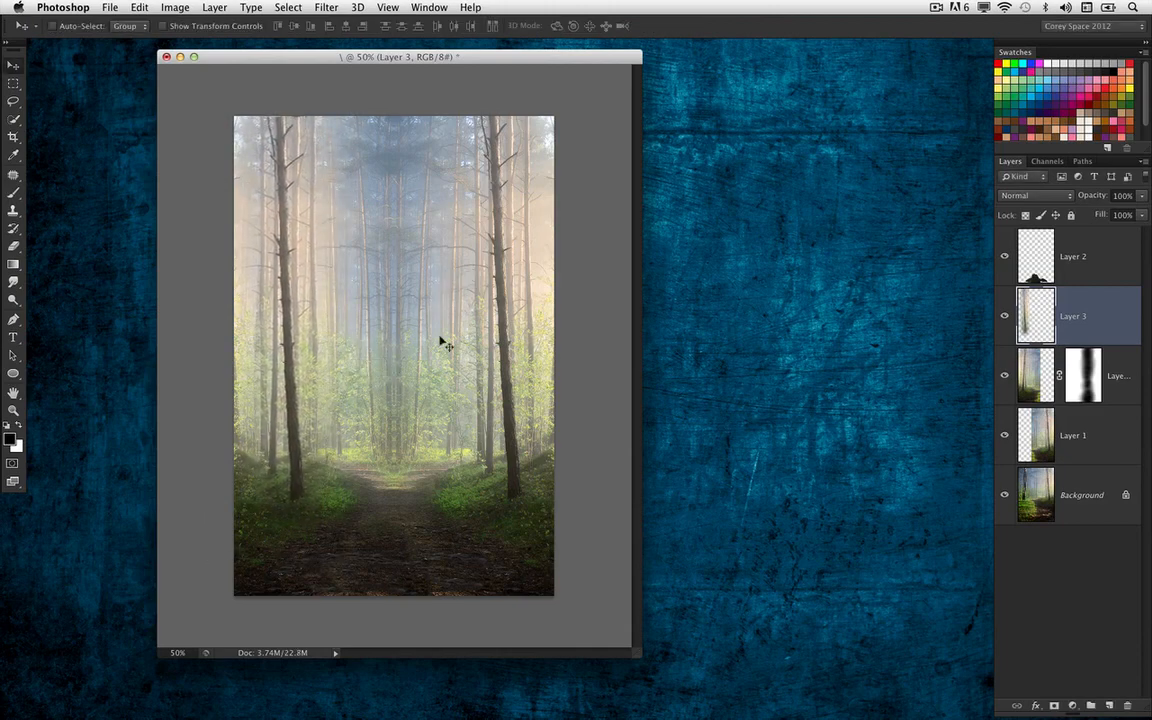
# Rotate the flipped left tree a little more upright and nudge it left
pyautogui.press('super+t')
pyautogui.moveTo(395, 165); pyautogui.dragTo(440, 183)
pyautogui.press('Return')
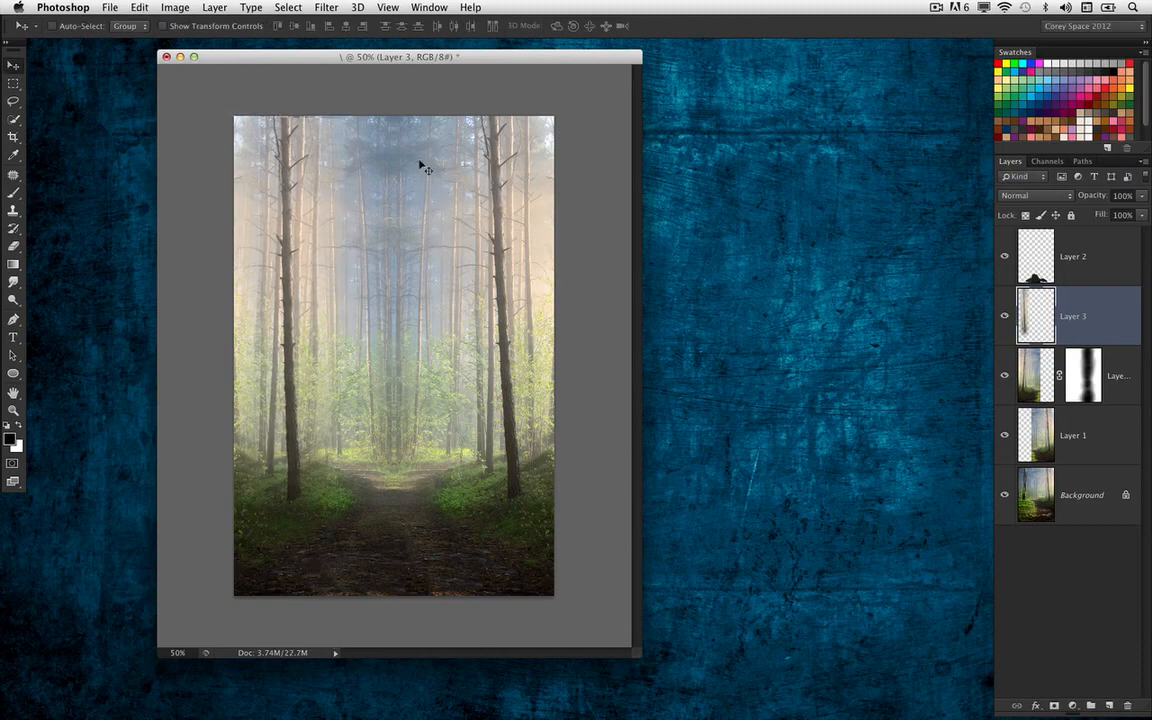
pyautogui.press('Left')
pyautogui.press('Left')
pyautogui.press('Left')
pyautogui.press('Left')
pyautogui.press('Left')
pyautogui.press('Left')
pyautogui.press('Left')
pyautogui.press('Left')
pyautogui.press('Left')
pyautogui.press('Left')
pyautogui.press('Left')
pyautogui.press('Left')
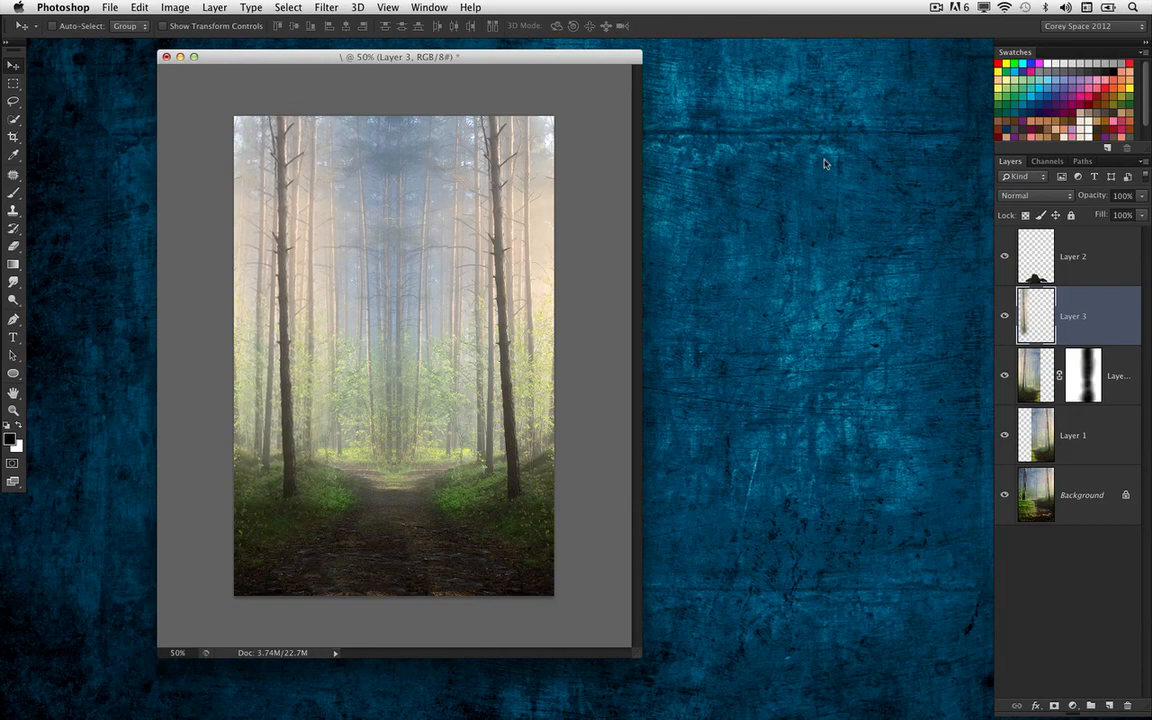
# Select Layer 2 and try to patch the mirrored seam among the middle background trees with the Patch tool
pyautogui.press('super+minus')
pyautogui.press('super+equal')
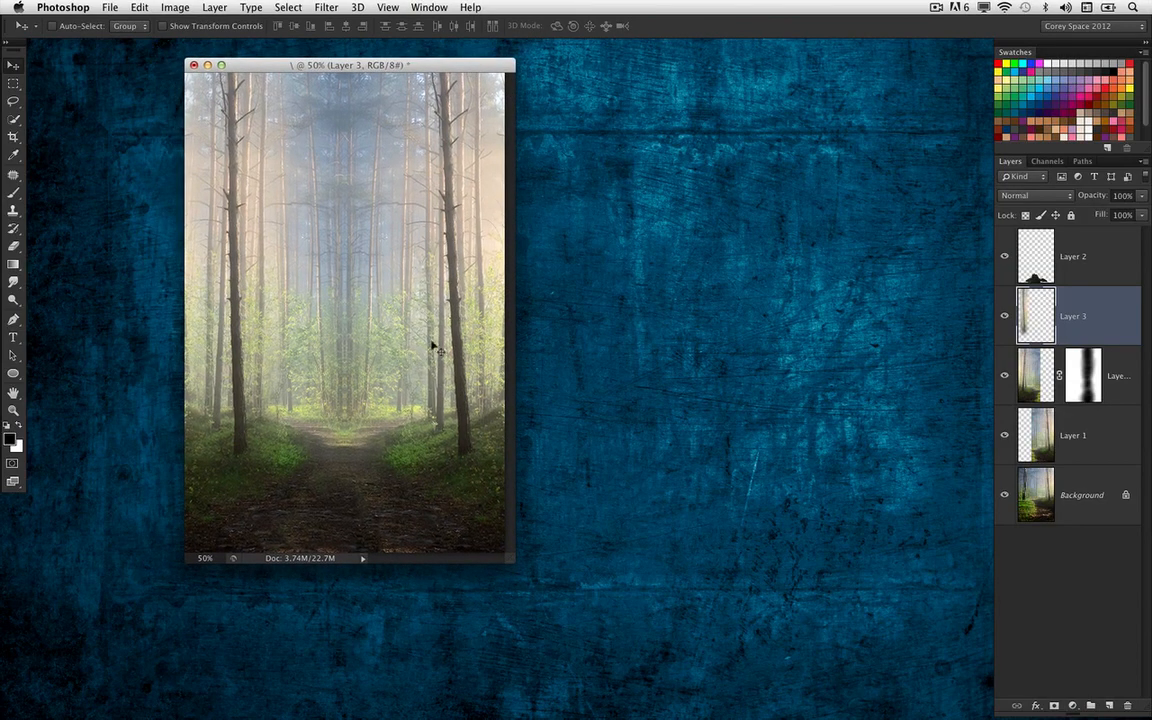
pyautogui.hotkey('alt', '[')
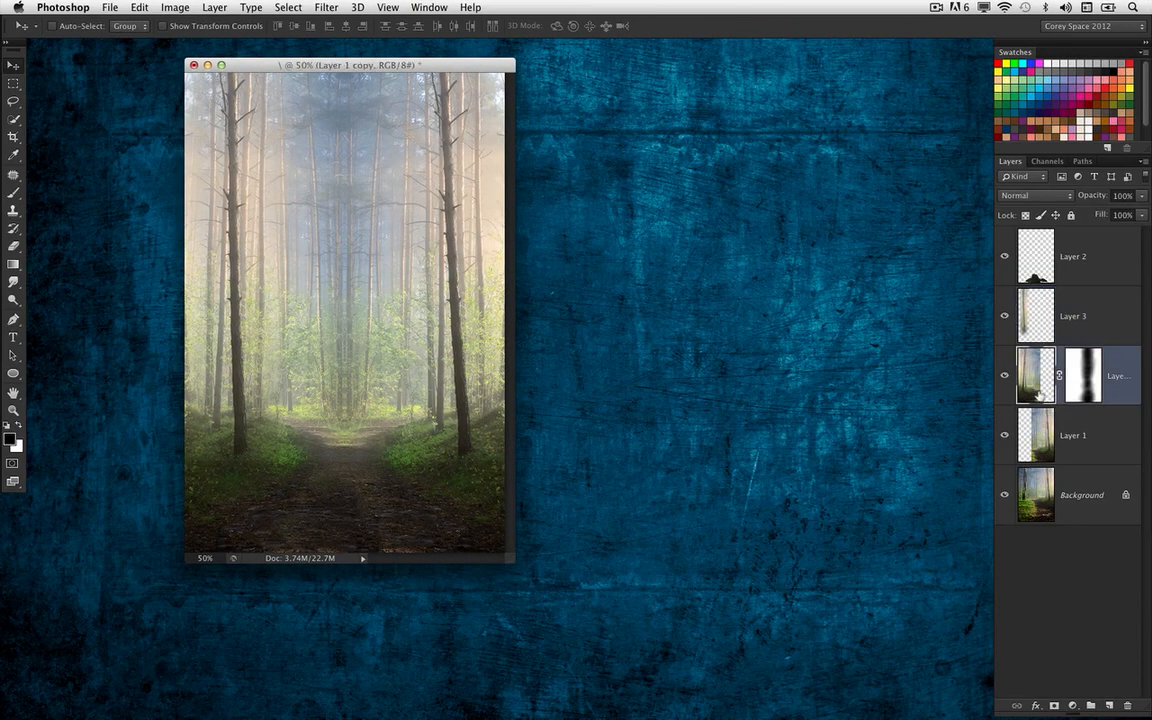
pyautogui.click(1004, 377)
pyautogui.click(1004, 377)
pyautogui.hotkey('alt', ']')
pyautogui.hotkey('alt', ']')
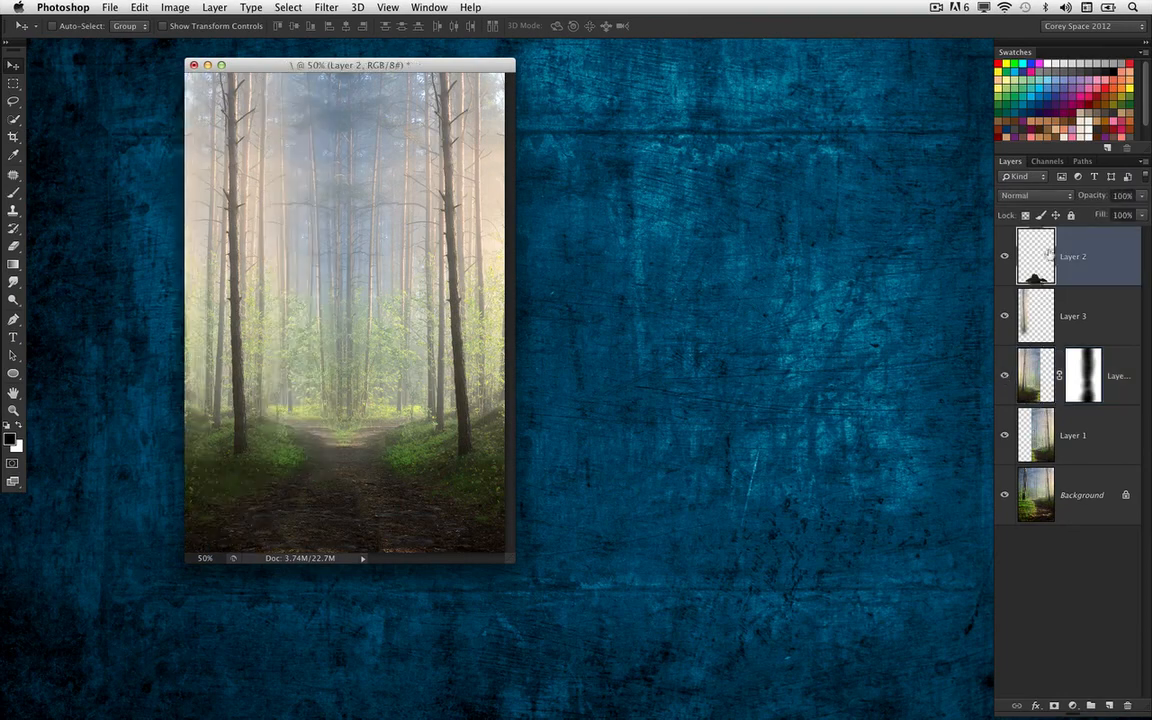
pyautogui.click(14, 176)
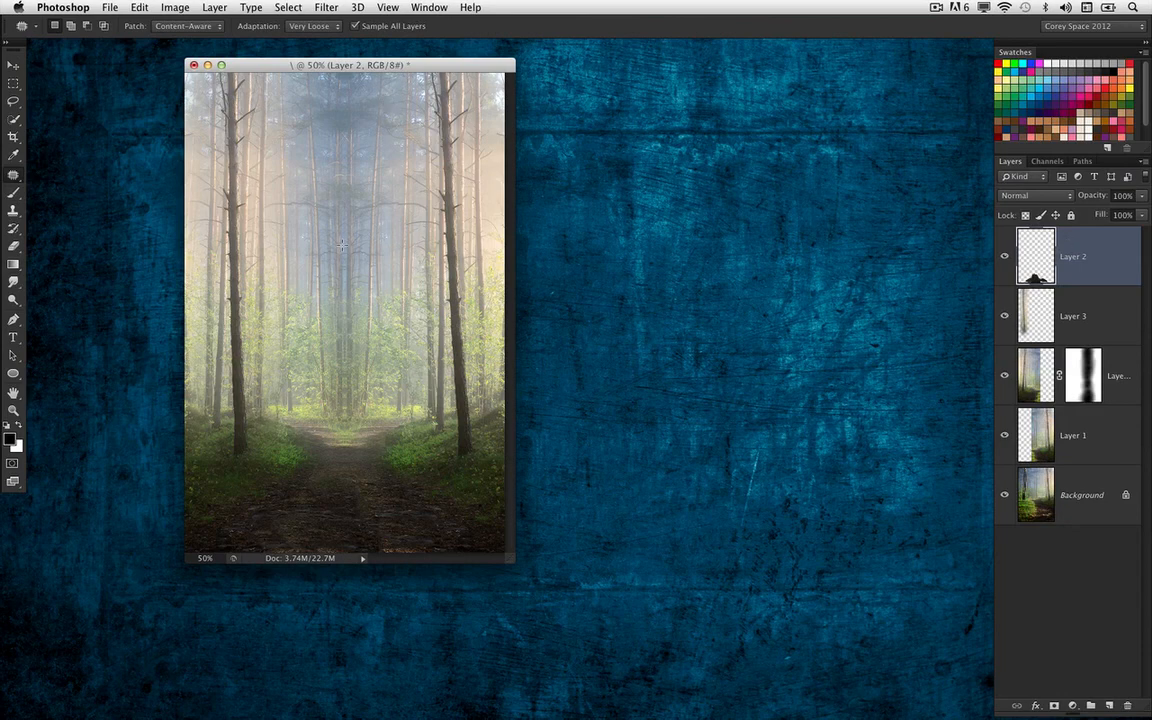
pyautogui.moveTo(344, 232)
pyautogui.mouseDown()
pyautogui.moveTo(372, 250)
pyautogui.moveTo(358, 348)
pyautogui.mouseUp()
pyautogui.hotkey('ctrl', 'd')
pyautogui.click(13, 64)
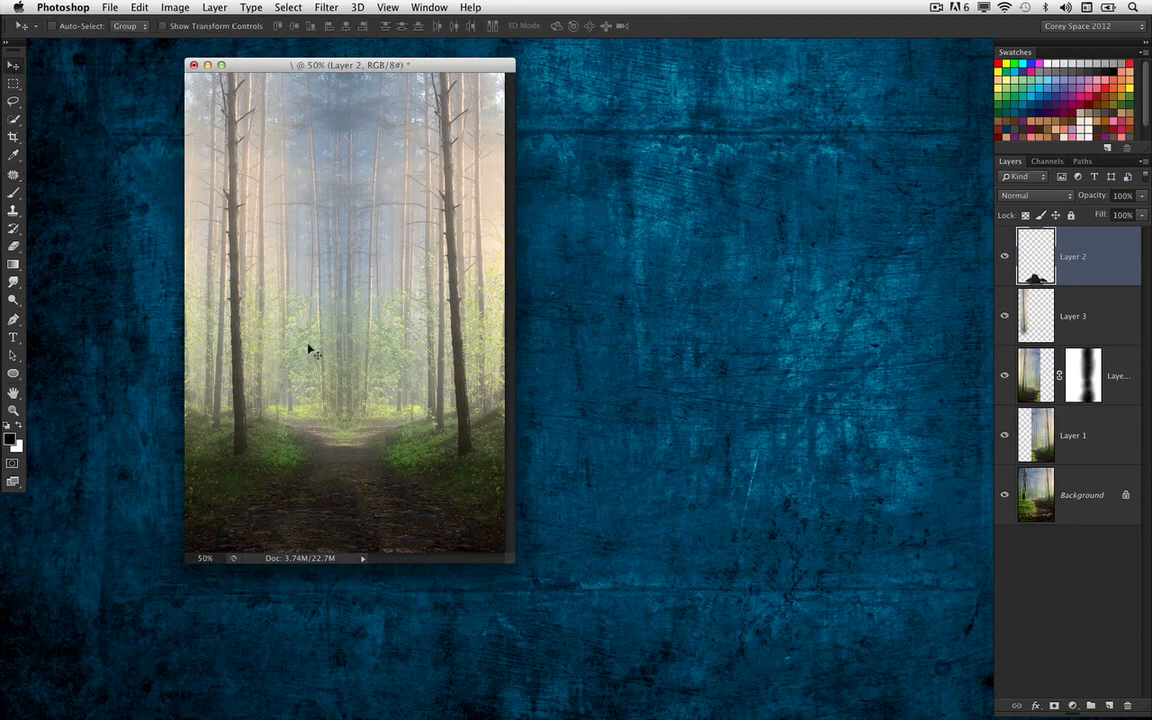
# Straighten the flipped left tree slightly on Layer 3 with Free Transform
pyautogui.keyDown('super'); pyautogui.click(244, 381); pyautogui.keyUp('super')
pyautogui.press('super+t')
pyautogui.moveTo(386, 316); pyautogui.dragTo(386, 322)
pyautogui.press('Return')
pyautogui.press('super+plus')
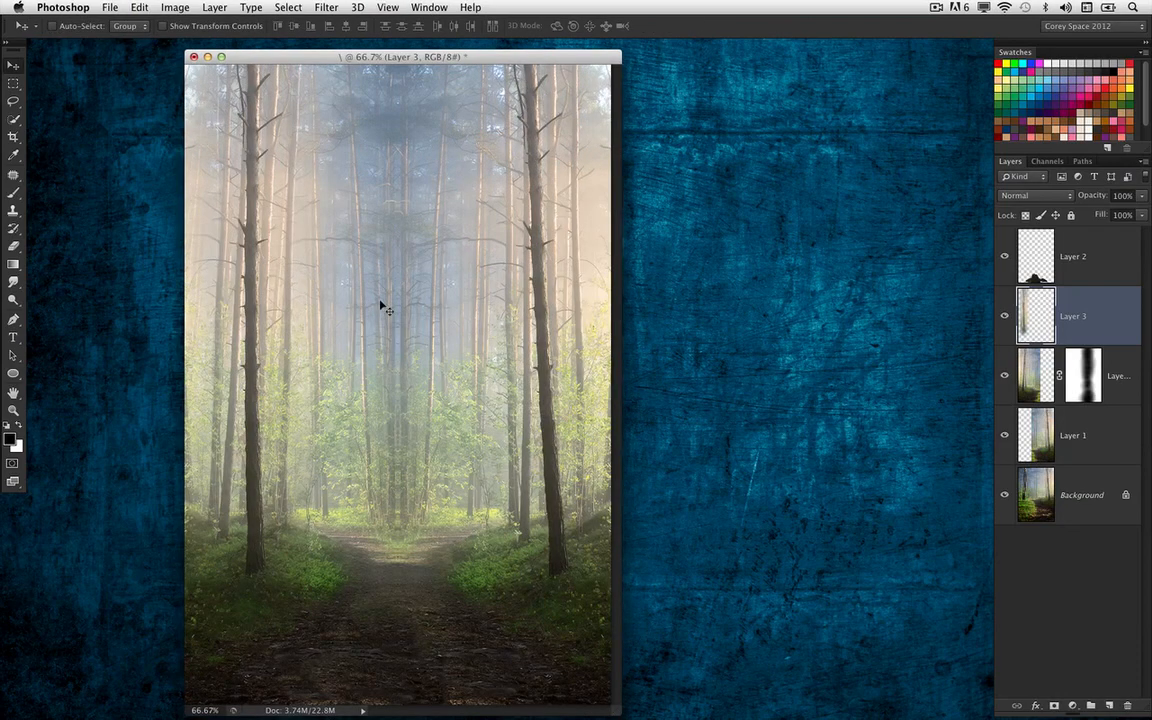
pyautogui.press('super+minus')
pyautogui.moveTo(456, 58); pyautogui.dragTo(461, 64)
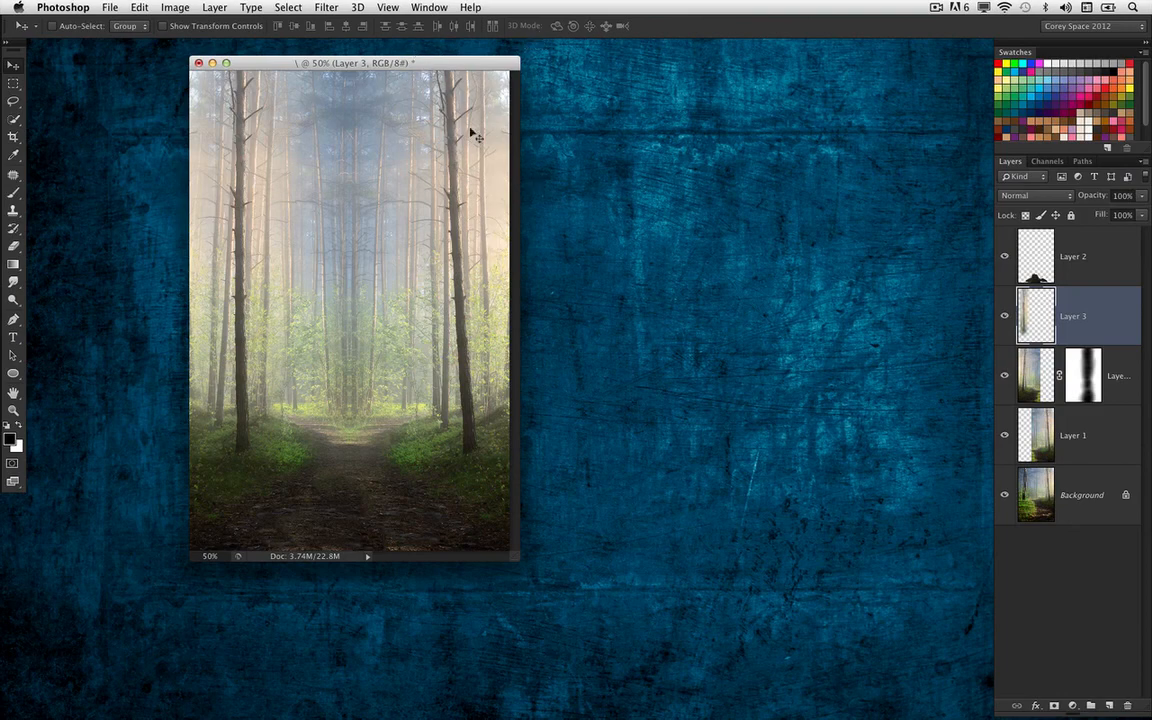
# Duplicate the forest document, flatten the copy into a single layer, and move its window beside the original
pyautogui.click(175, 8)
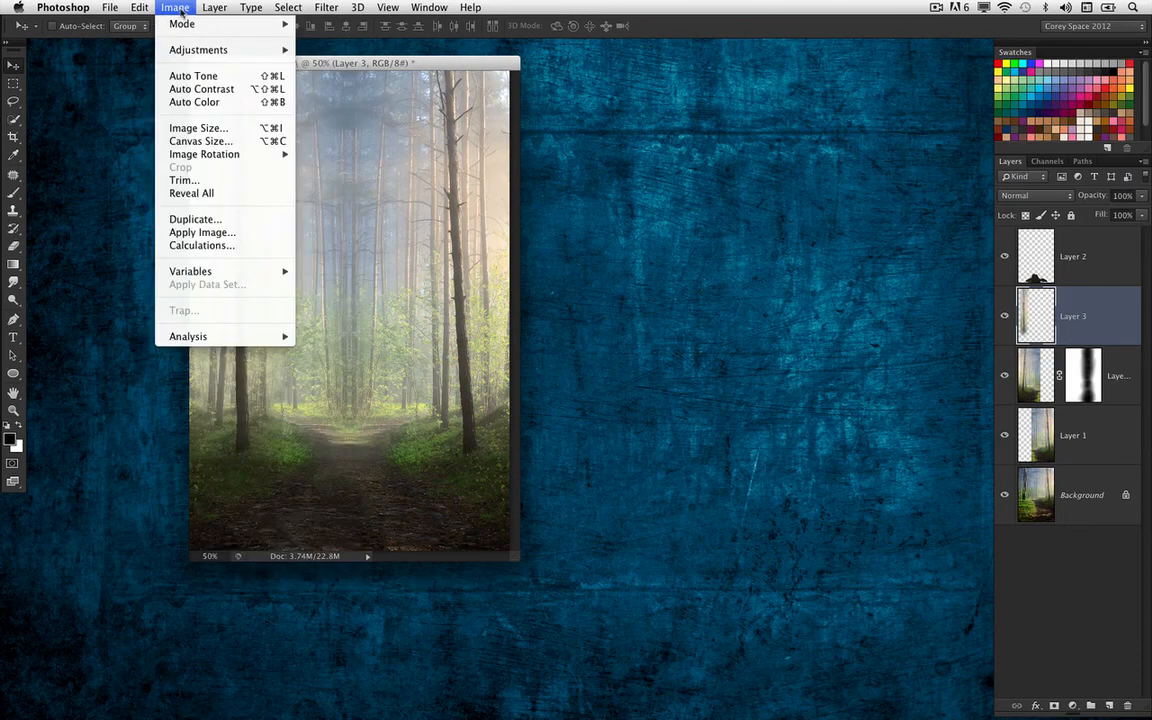
pyautogui.click(203, 220)
pyautogui.click(663, 387)
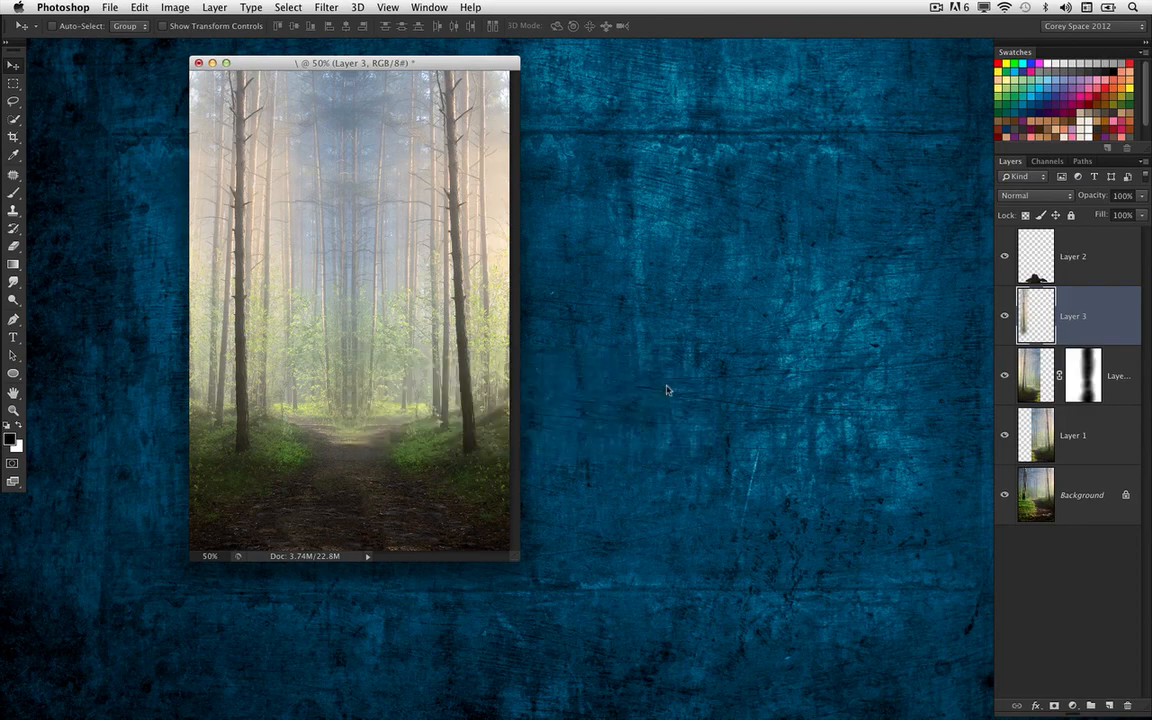
pyautogui.moveTo(355, 58); pyautogui.dragTo(446, 55)
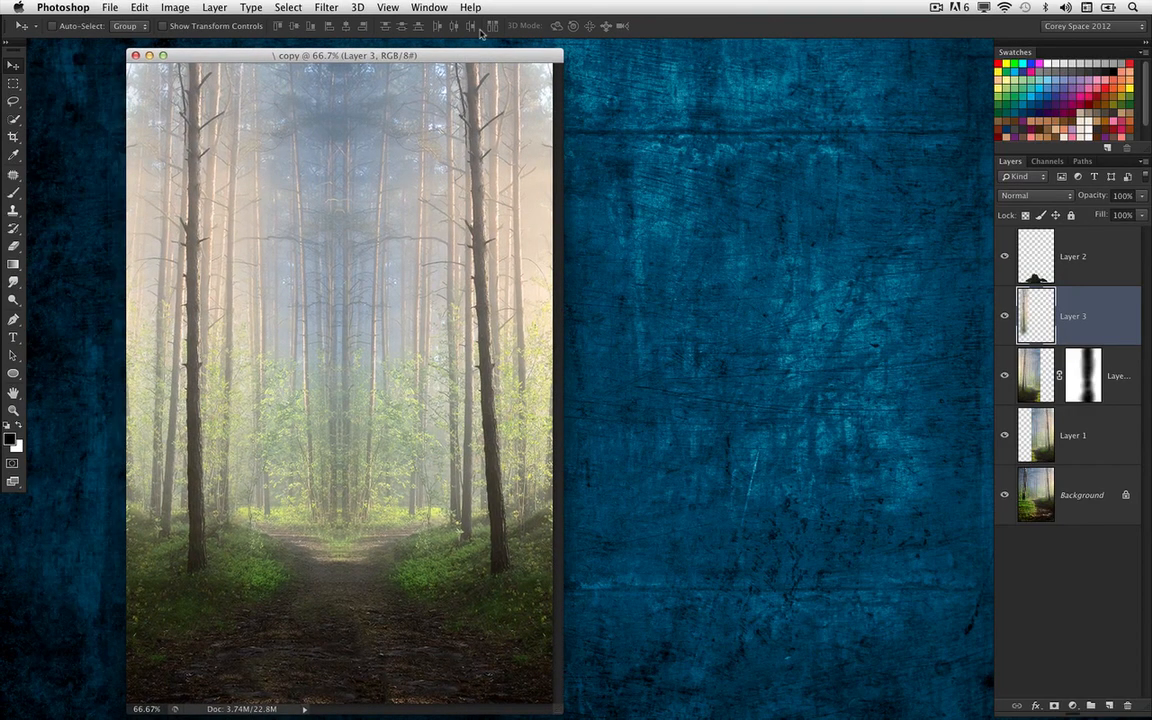
pyautogui.press('super+minus')
pyautogui.click(214, 8)
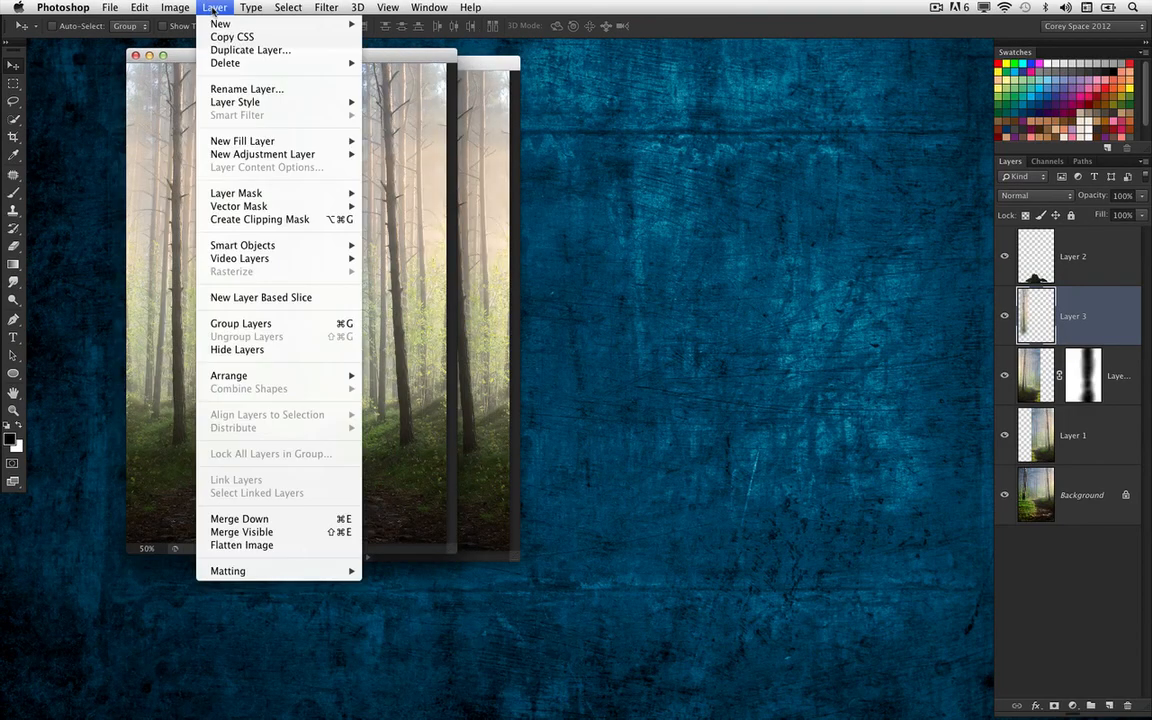
pyautogui.click(288, 547)
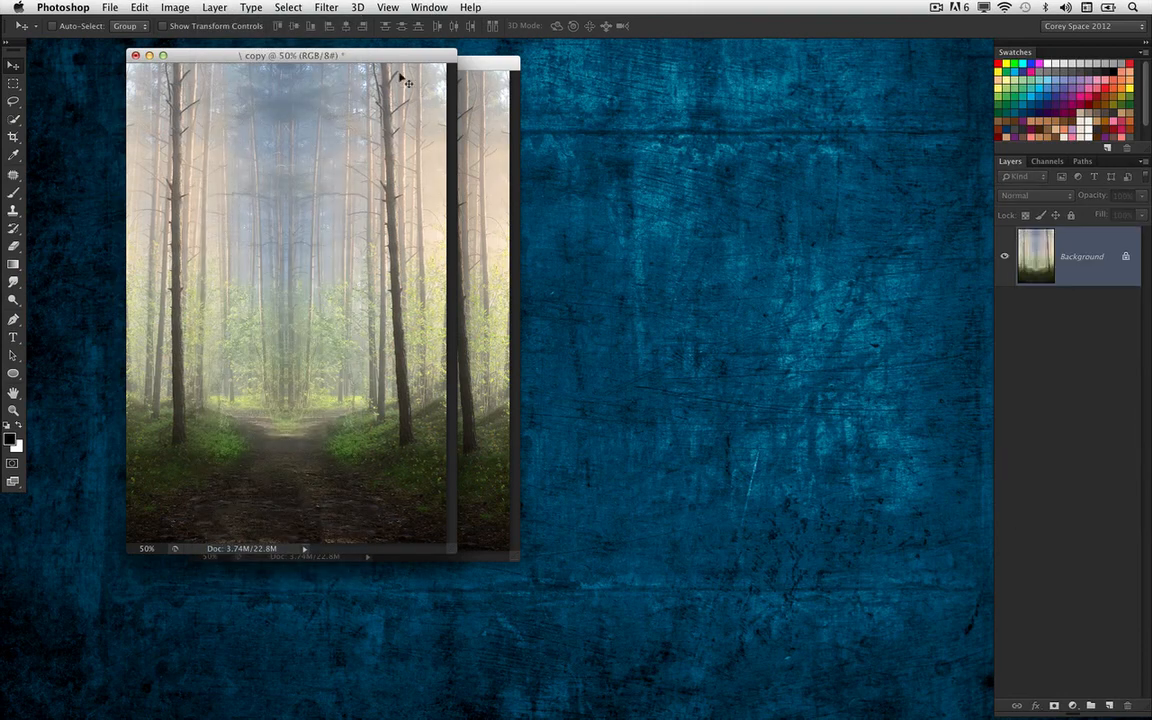
pyautogui.moveTo(382, 56); pyautogui.dragTo(533, 97)
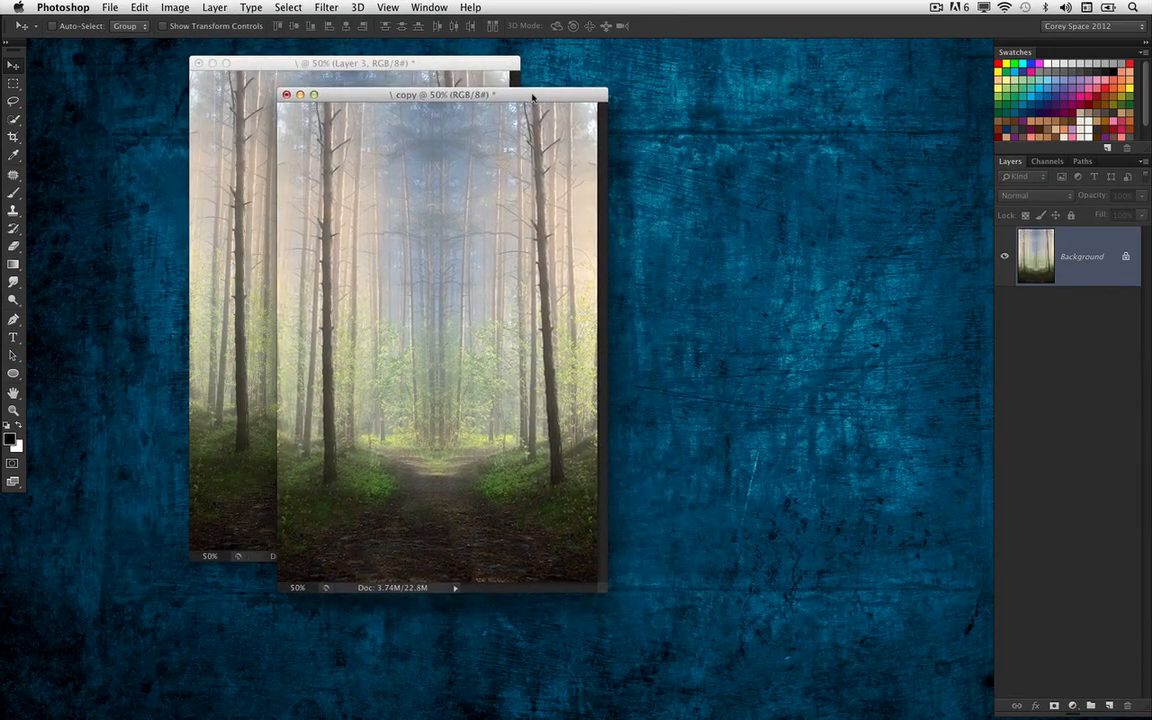
# Start HDR Toning on the flattened copy and set its saturation to -100%
pyautogui.click(171, 9)
pyautogui.moveTo(182, 50)
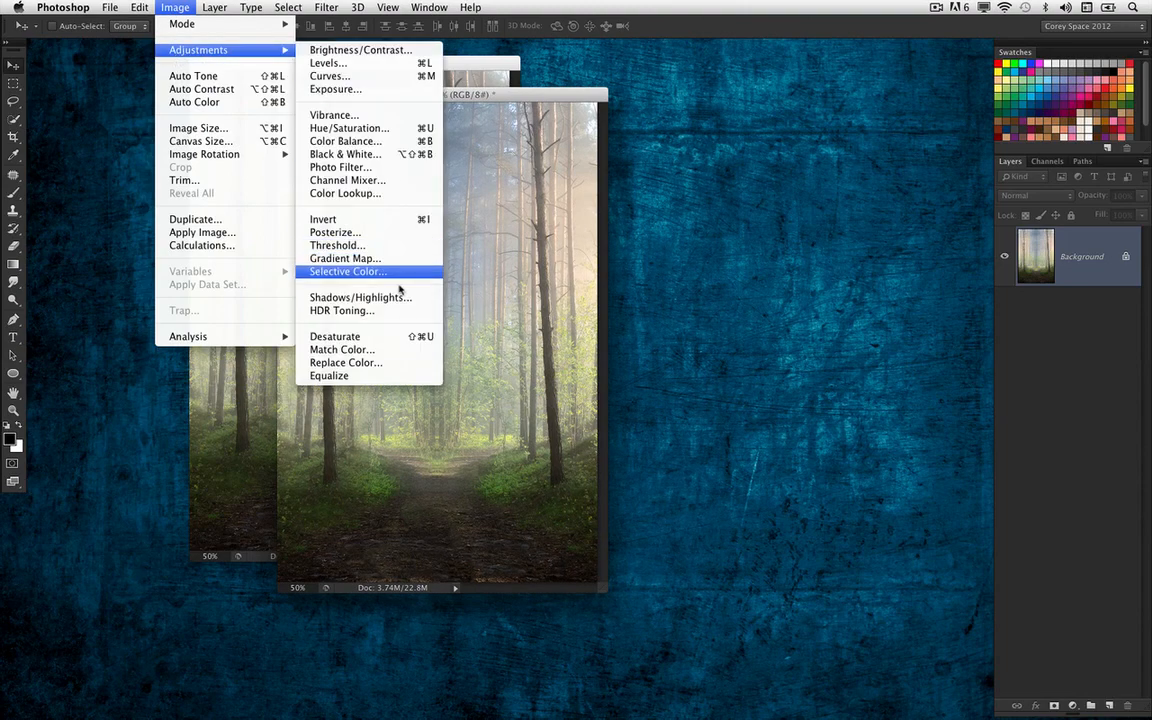
pyautogui.click(345, 311)
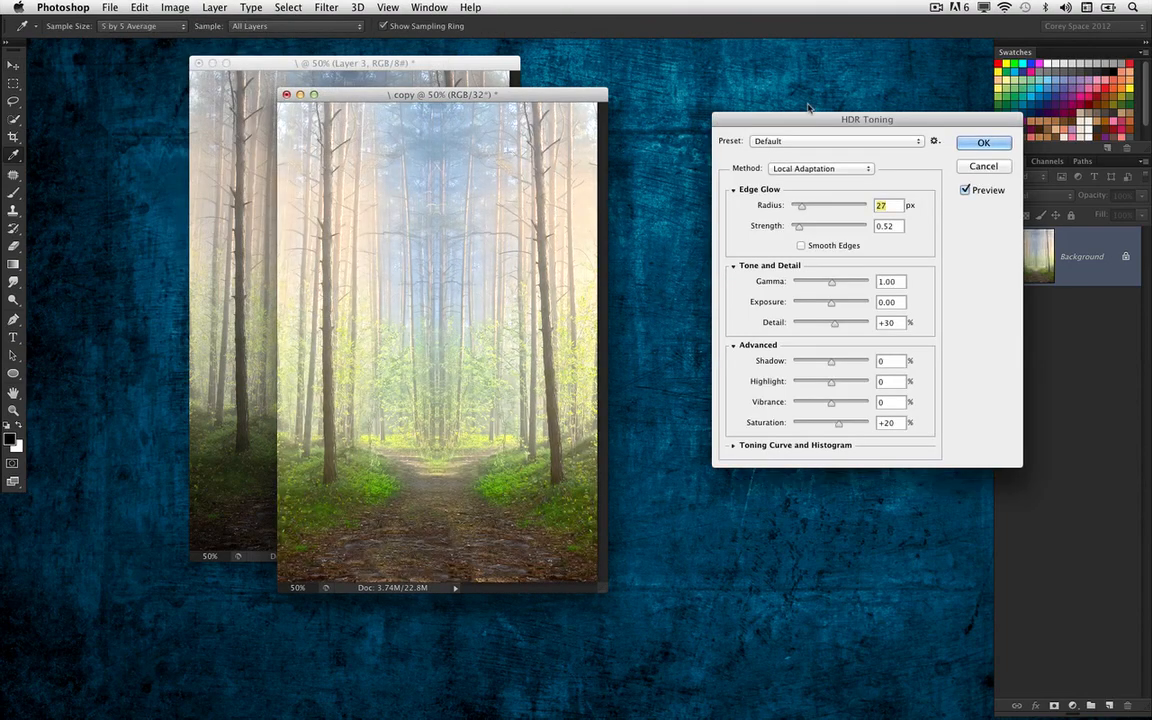
pyautogui.moveTo(730, 100); pyautogui.dragTo(616, 103)
pyautogui.moveTo(512, 94); pyautogui.dragTo(470, 74)
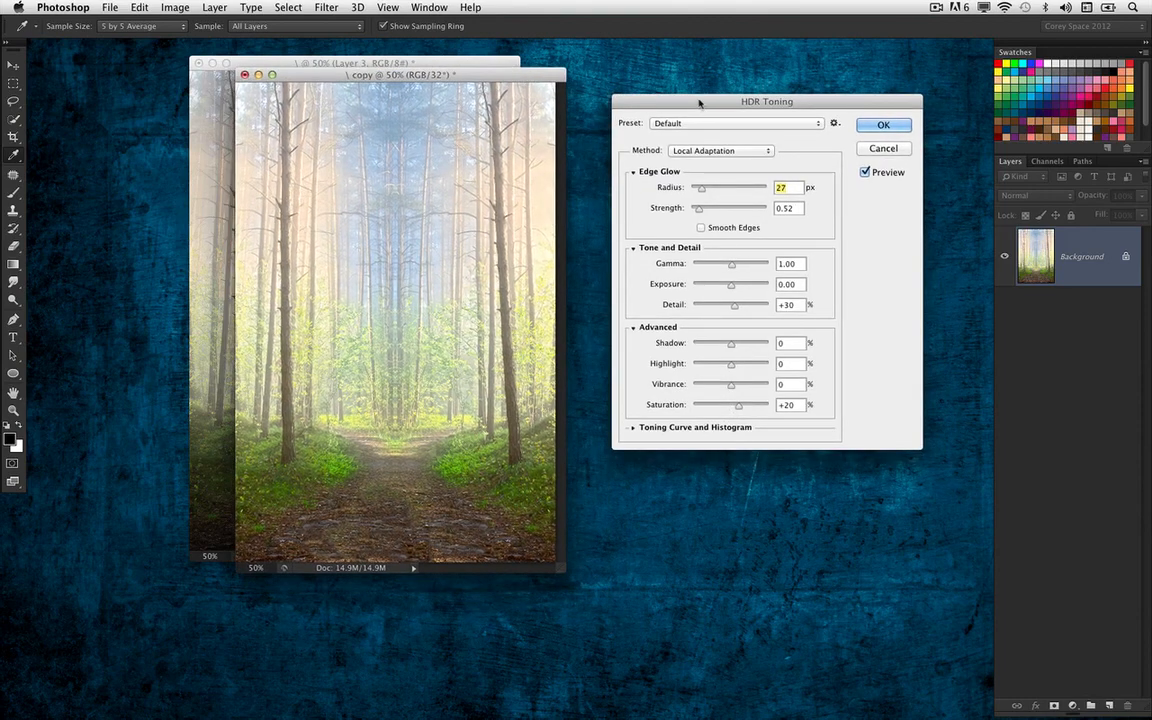
pyautogui.moveTo(631, 97); pyautogui.dragTo(626, 100)
pyautogui.moveTo(735, 418); pyautogui.dragTo(689, 424)
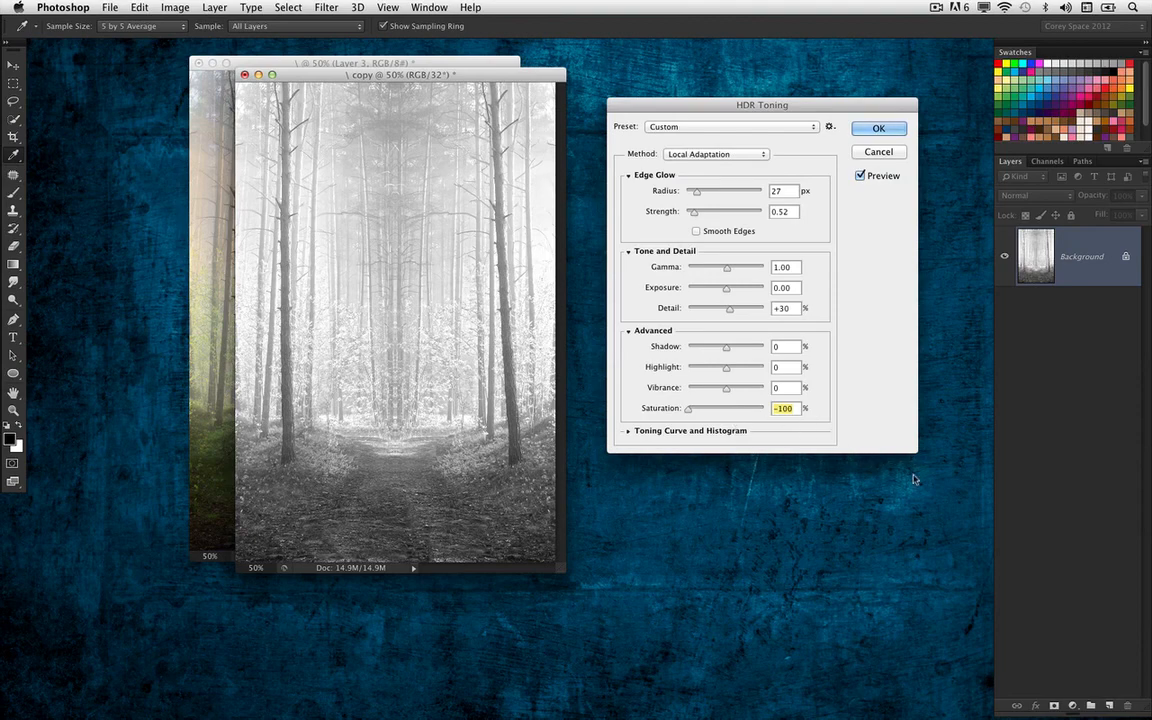
# Set the HDR detail to +176%, enable Smooth Edges, and set the edge glow radius to 41 px and strength to 0.77
pyautogui.moveTo(733, 314); pyautogui.dragTo(748, 315)
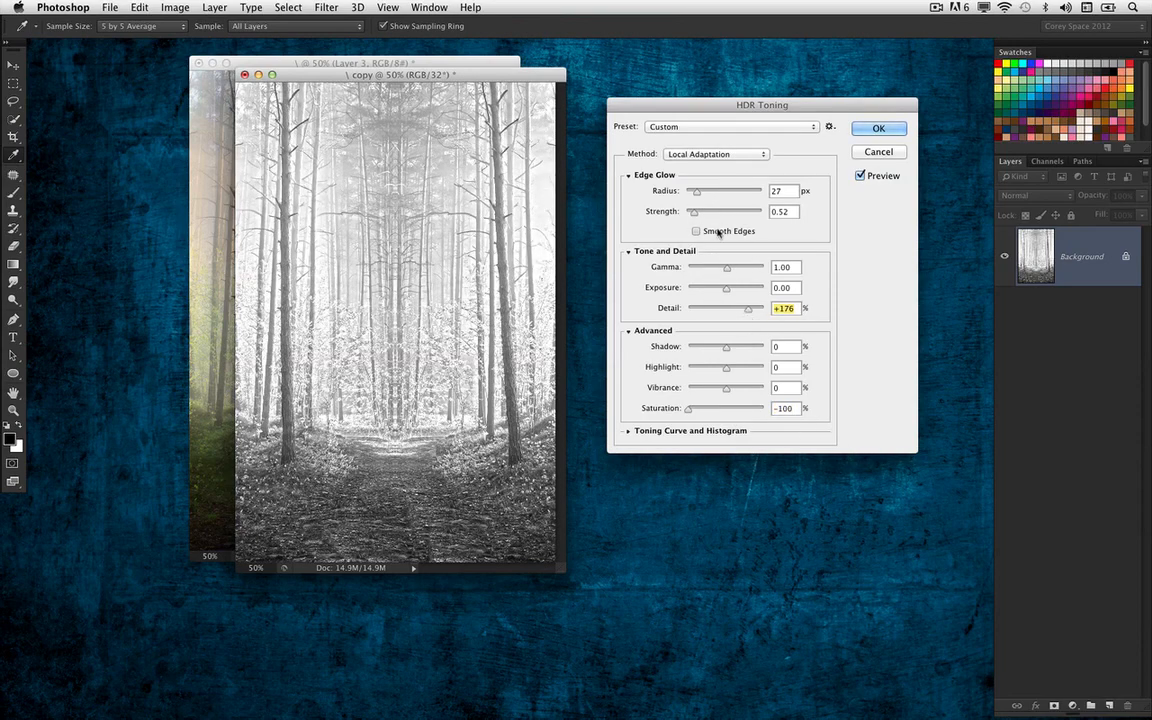
pyautogui.click(697, 231)
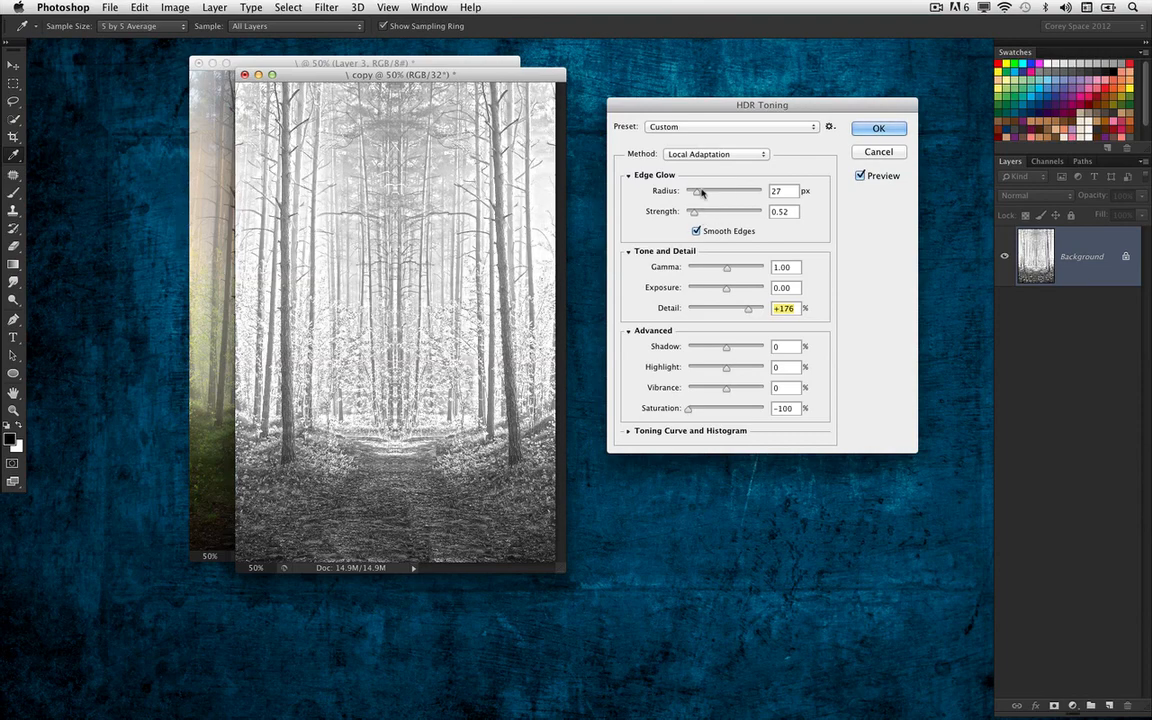
pyautogui.moveTo(698, 192); pyautogui.dragTo(699, 214)
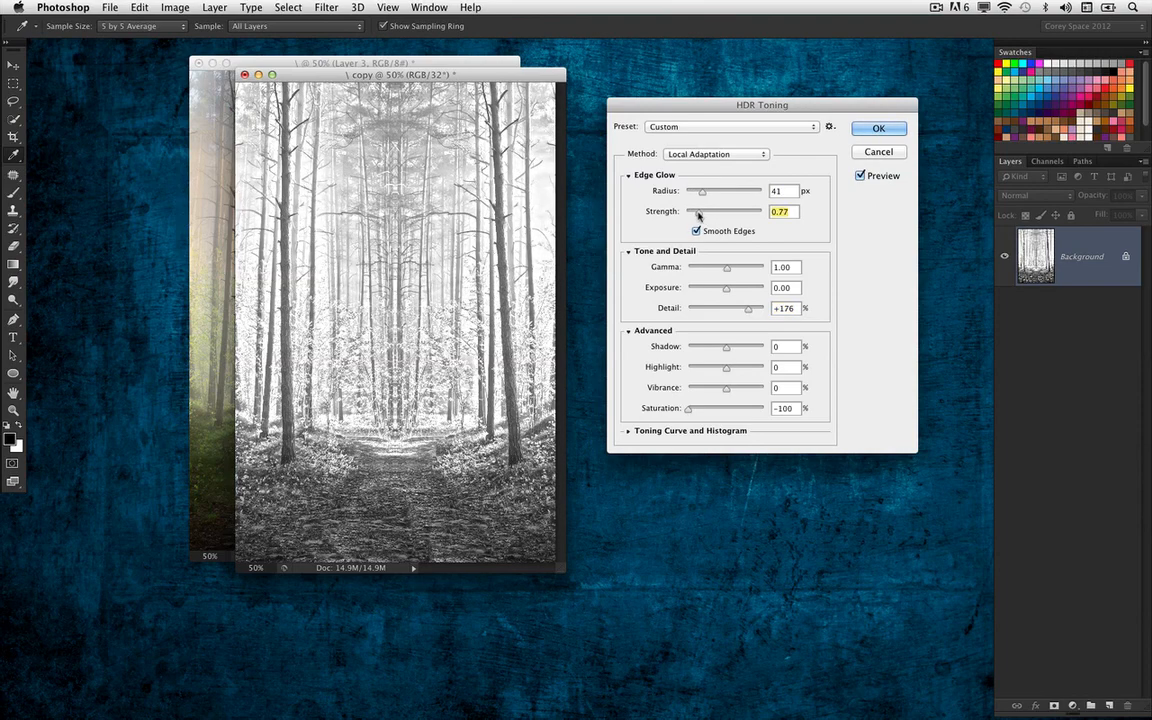
# Set the HDR exposure to -0.41, gamma to 0.82 and edge glow radius to 77 px, and apply the toning
pyautogui.click(724, 290)
pyautogui.moveTo(724, 290); pyautogui.dragTo(732, 268)
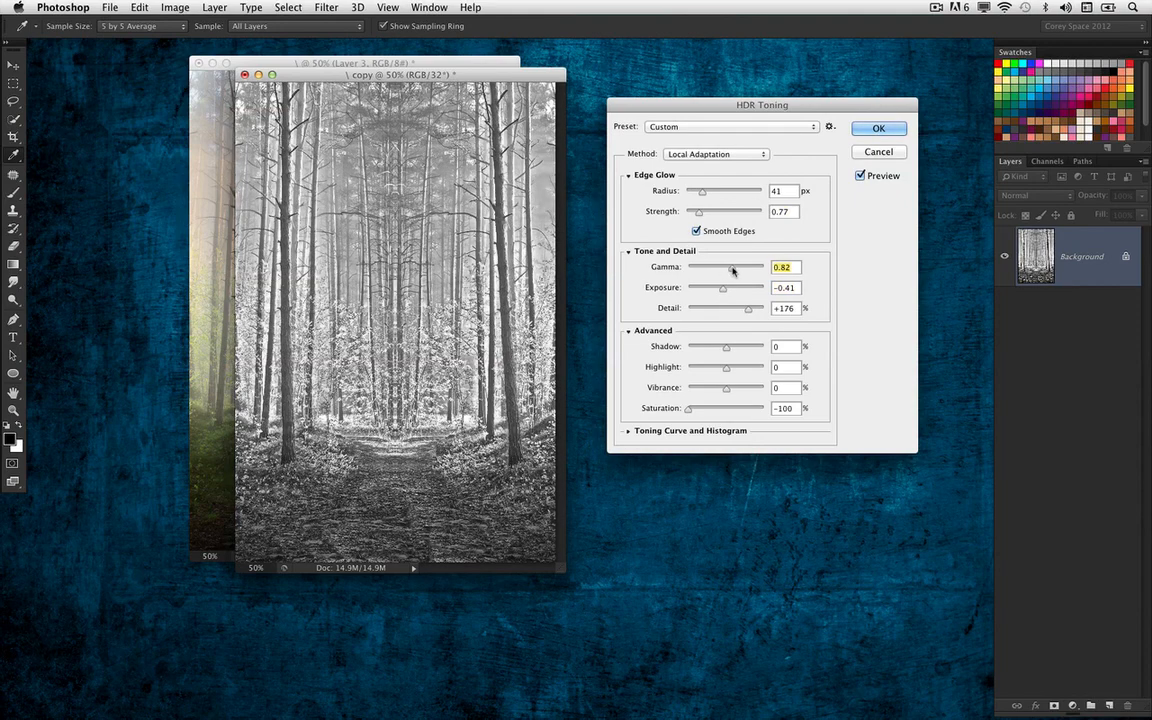
pyautogui.moveTo(702, 191); pyautogui.dragTo(711, 193)
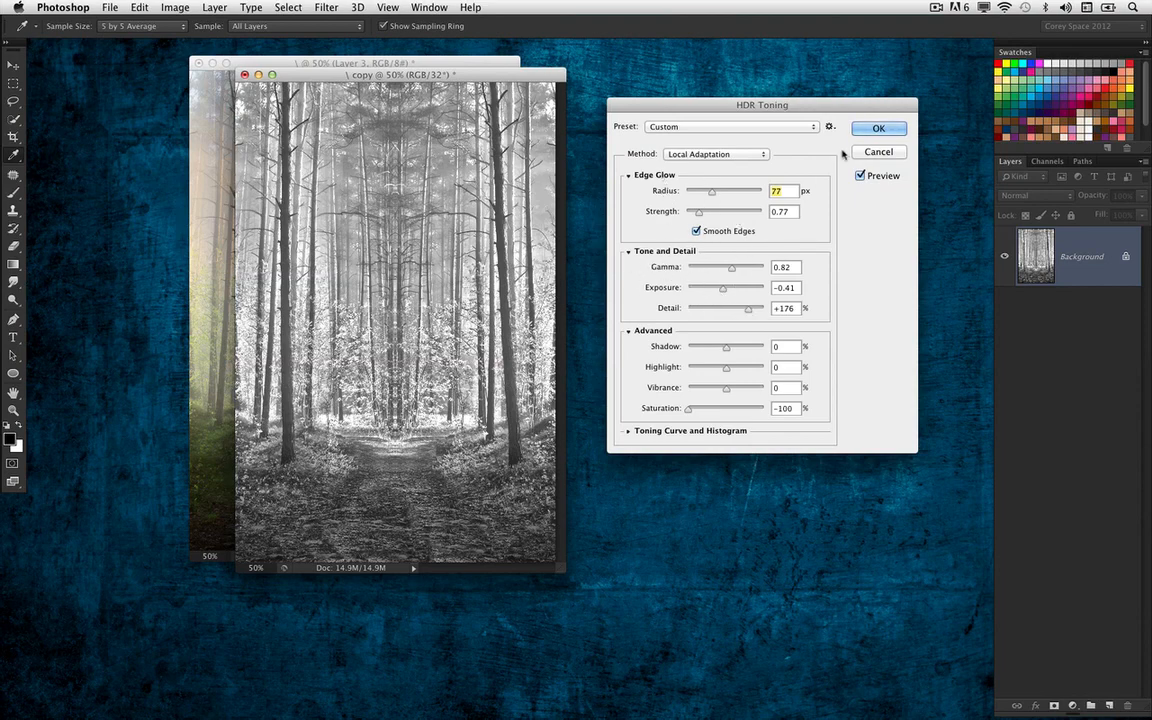
pyautogui.click(868, 130)
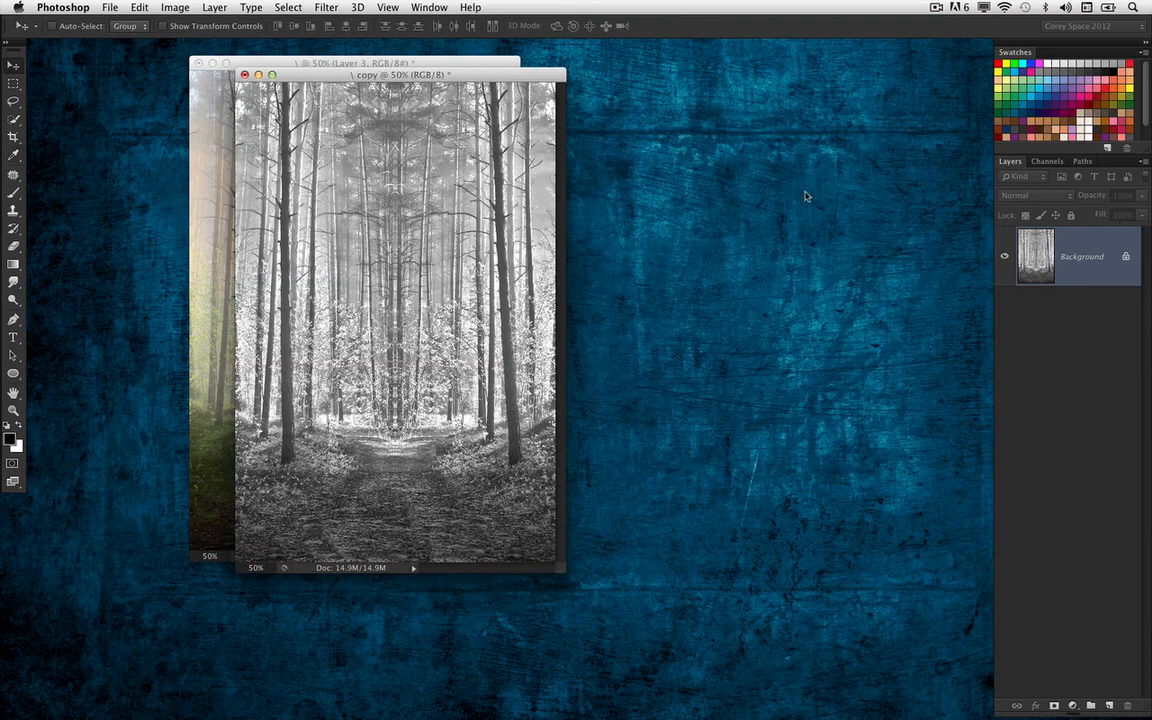
# Copy the black-and-white image into the original document as the topmost layer, aligned over the scene, and close the duplicate
pyautogui.moveTo(320, 74); pyautogui.dragTo(673, 80)
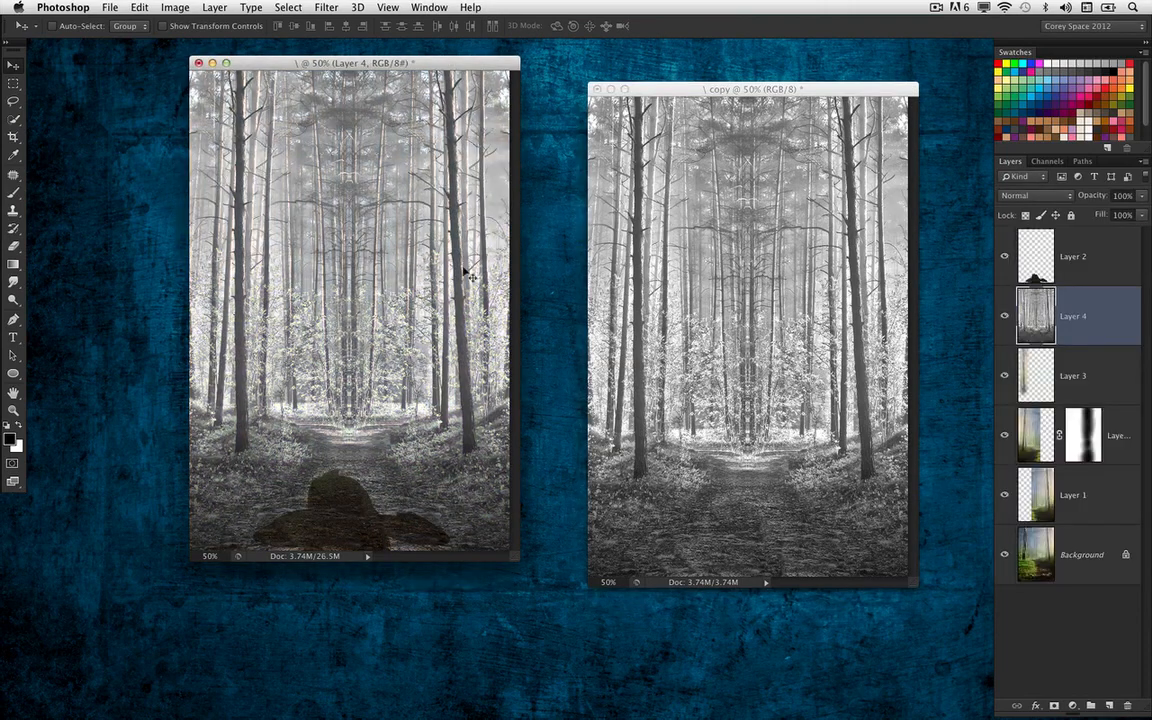
pyautogui.click(618, 162)
pyautogui.press('super+w')
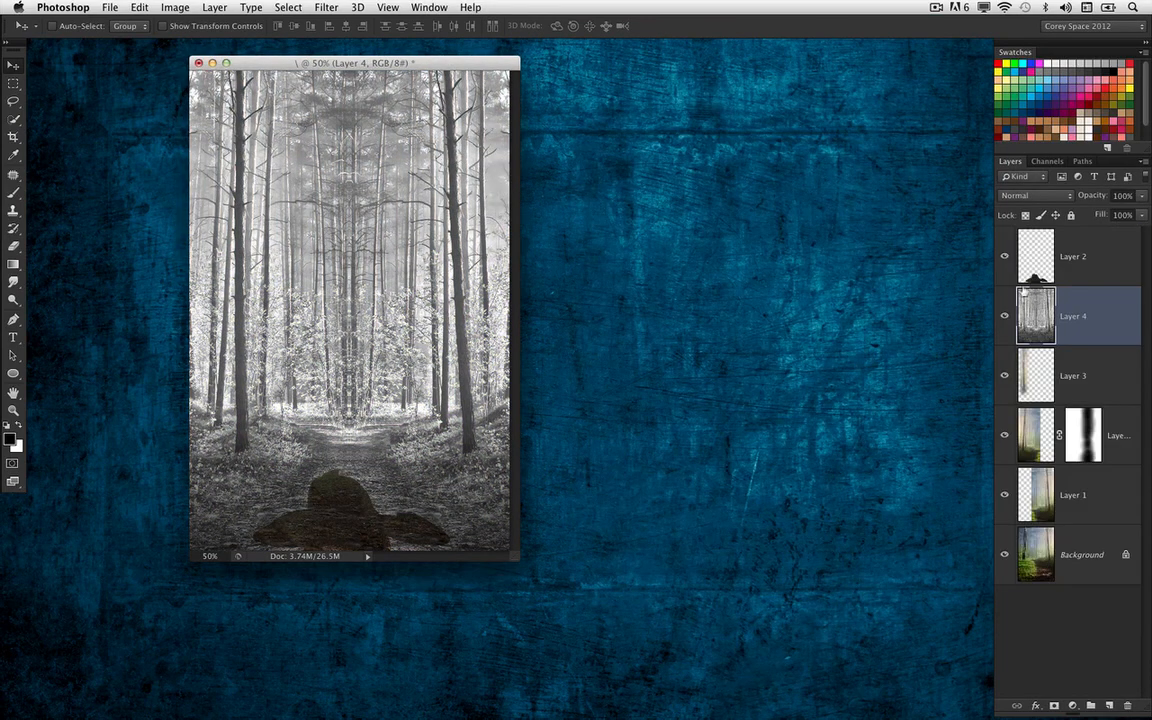
pyautogui.moveTo(1036, 316); pyautogui.dragTo(1050, 243)
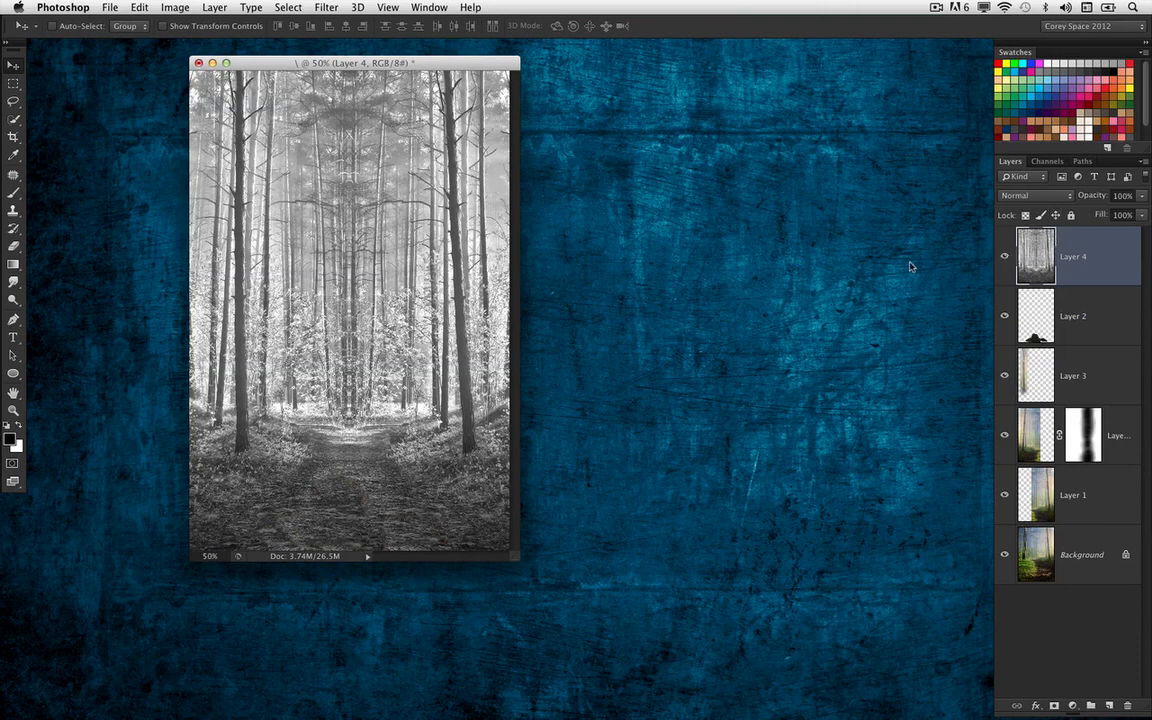
# Colorize Layer 4 in a warm brown with Hue/Saturation, using hue 31 and saturation 36
pyautogui.click(327, 7)
pyautogui.moveTo(288, 7)
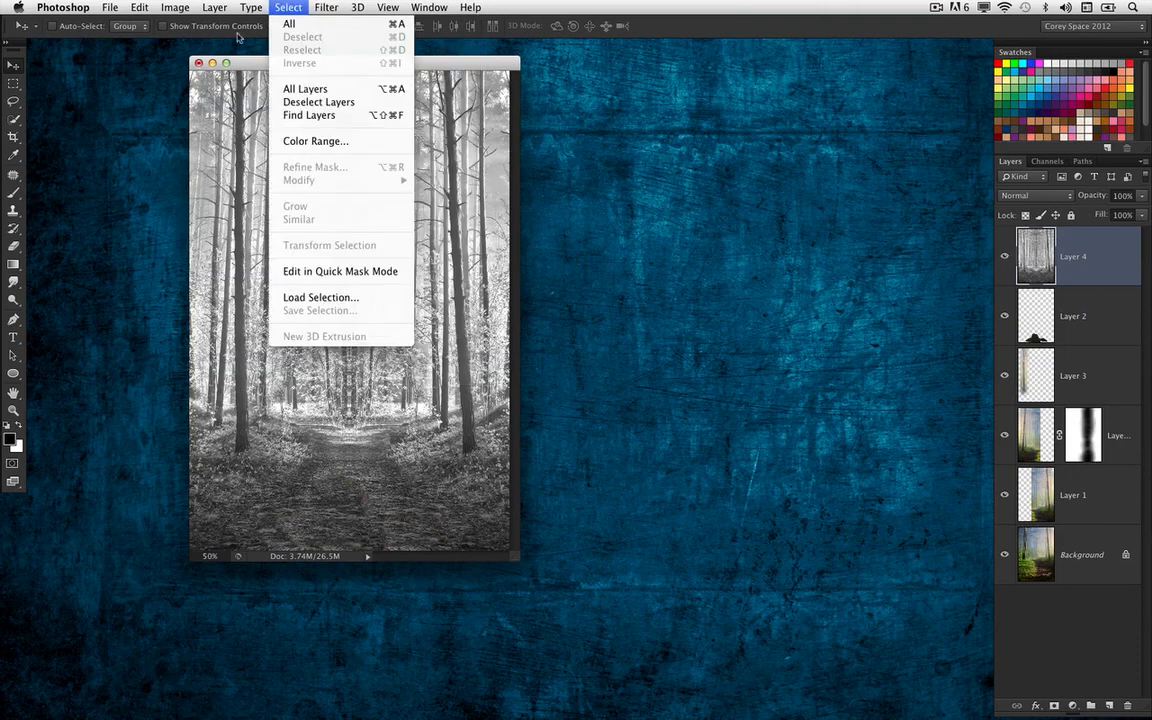
pyautogui.moveTo(175, 10)
pyautogui.moveTo(175, 50)
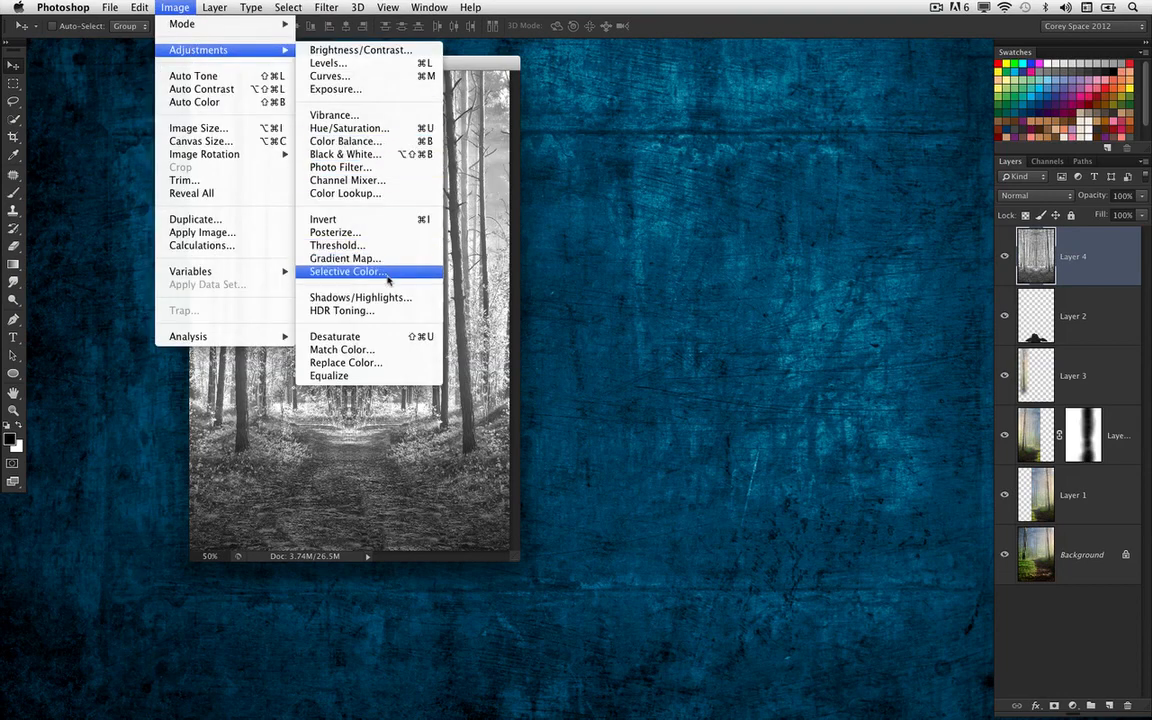
pyautogui.click(349, 128)
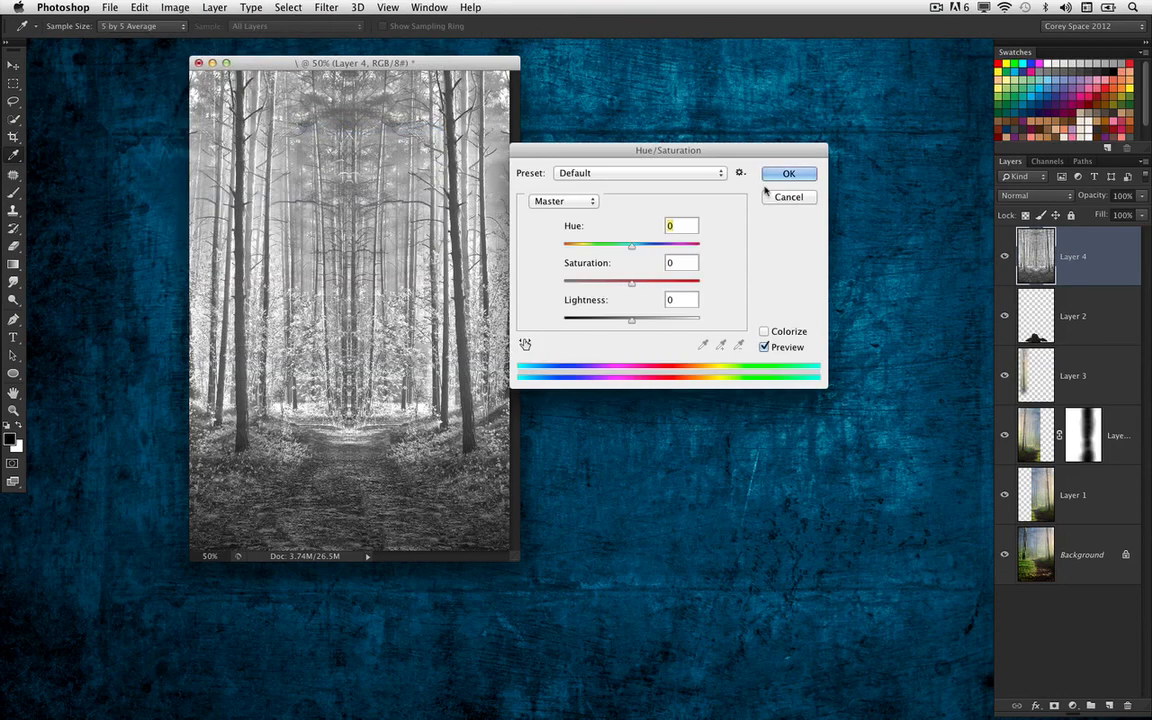
pyautogui.moveTo(686, 121); pyautogui.dragTo(769, 137)
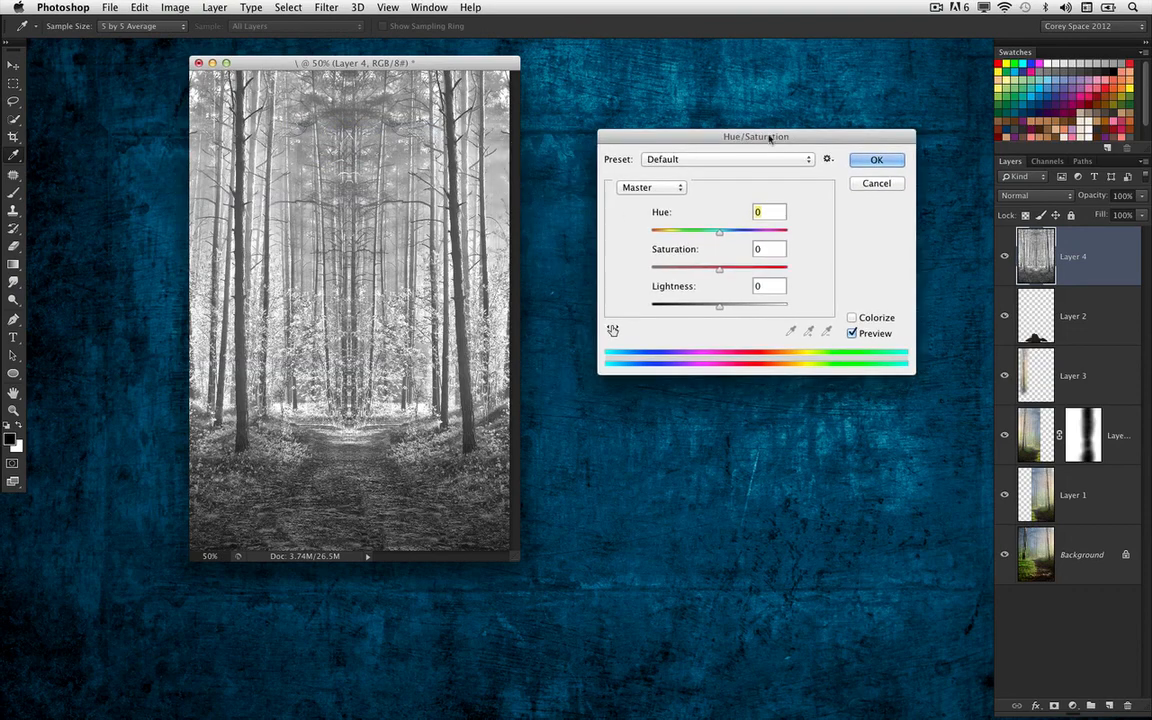
pyautogui.click(852, 317)
pyautogui.moveTo(651, 232); pyautogui.dragTo(699, 270)
pyautogui.click(662, 233)
pyautogui.moveTo(710, 140); pyautogui.dragTo(694, 137)
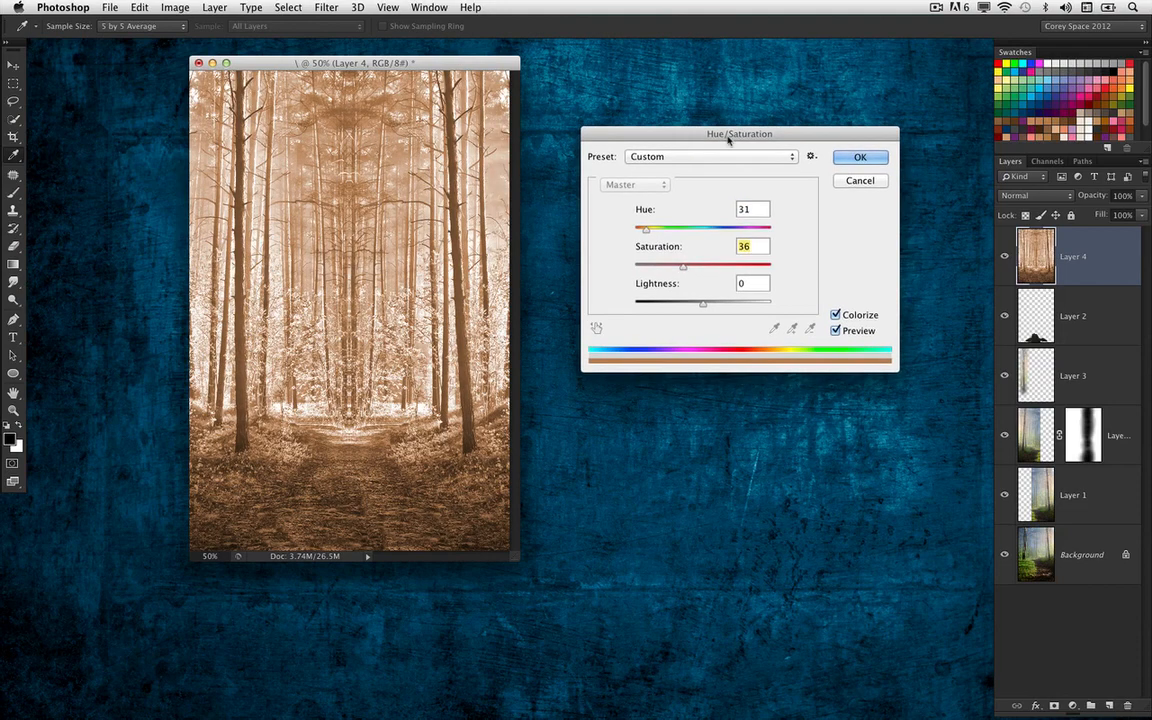
pyautogui.click(866, 161)
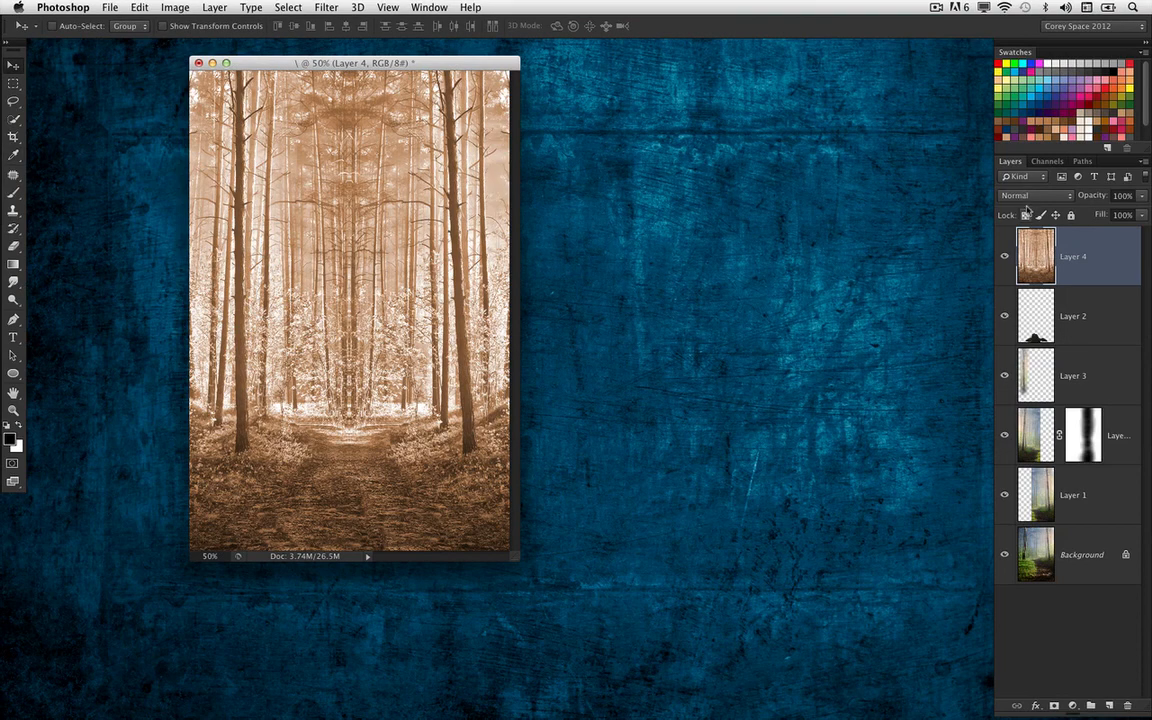
# Set Layer 4's blend mode to Hue and compare the scene with the layer hidden and shown
pyautogui.click(1025, 197)
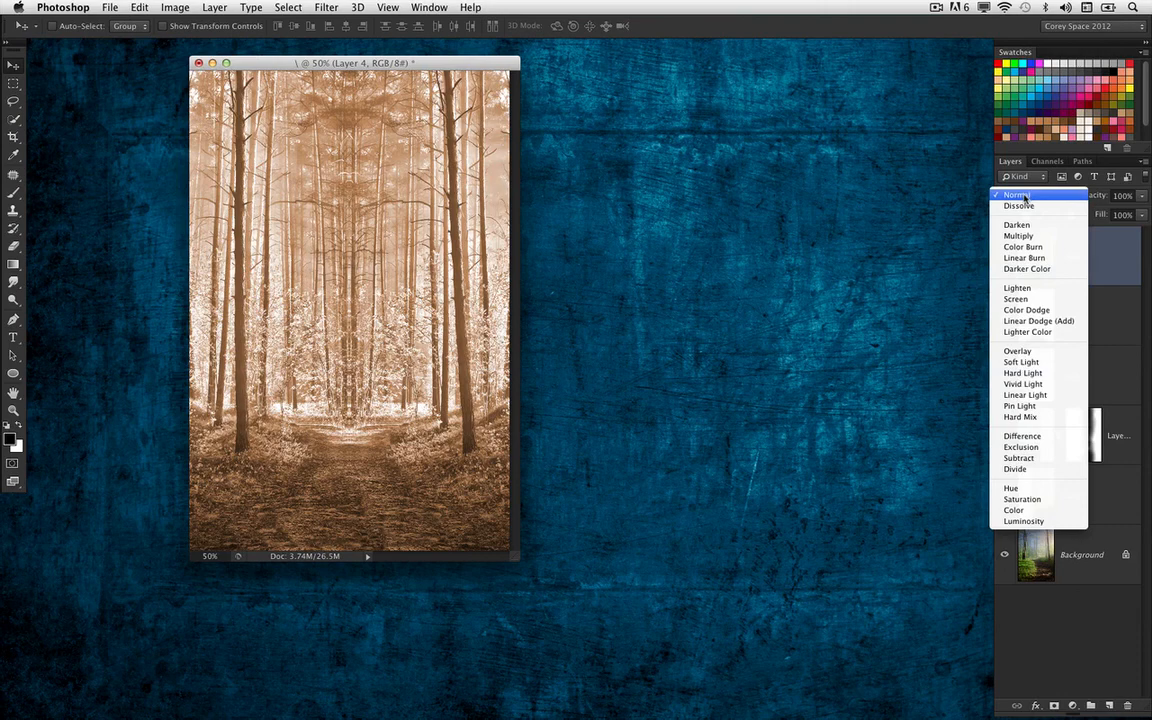
pyautogui.click(1012, 488)
pyautogui.press('super+plus')
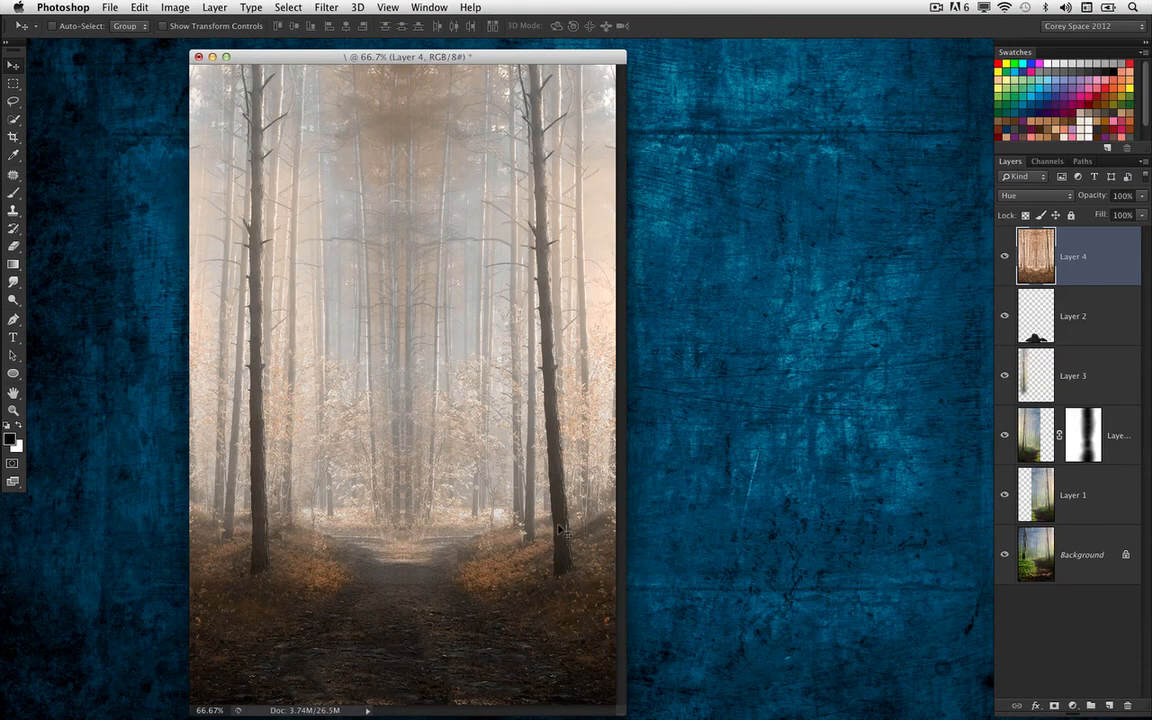
pyautogui.press('super+minus')
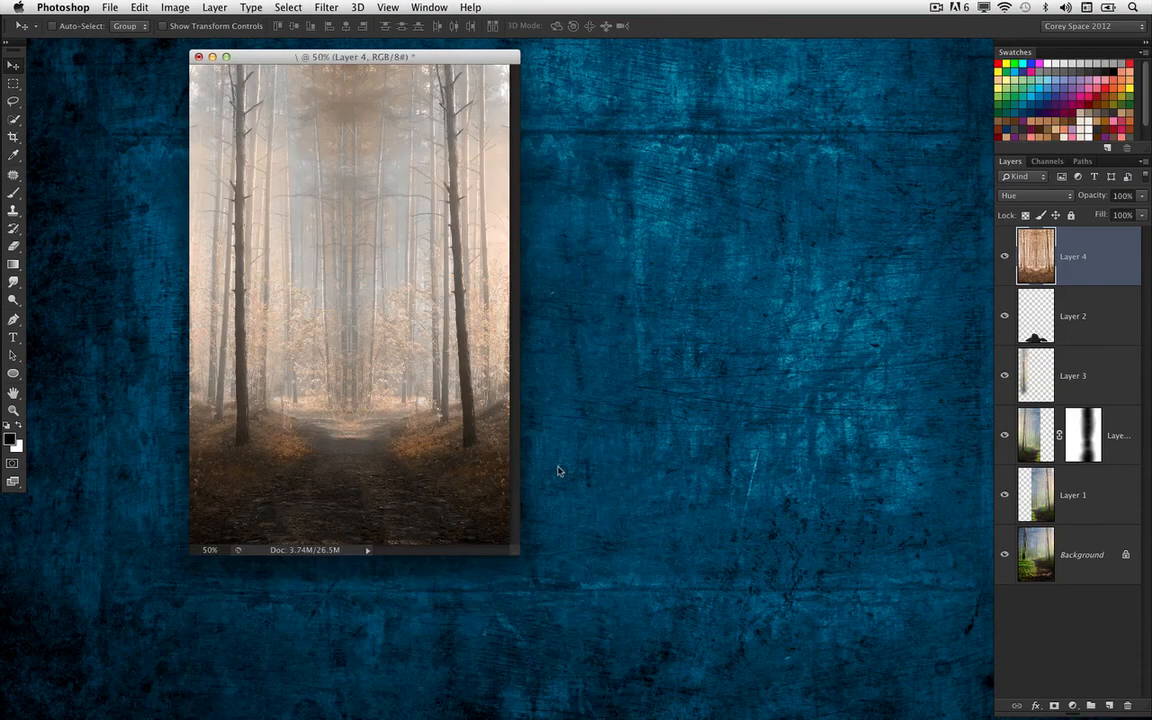
pyautogui.click(1004, 256)
pyautogui.click(1004, 256)
pyautogui.click(1004, 256)
pyautogui.click(1004, 258)
# Preview Layer 4 in the other blend modes, from Dissolve through Divide, and return it to Hue
pyautogui.click(1050, 195)
pyautogui.click(870, 141)
pyautogui.hotkey('shift', '+')
pyautogui.hotkey('shift', '+')
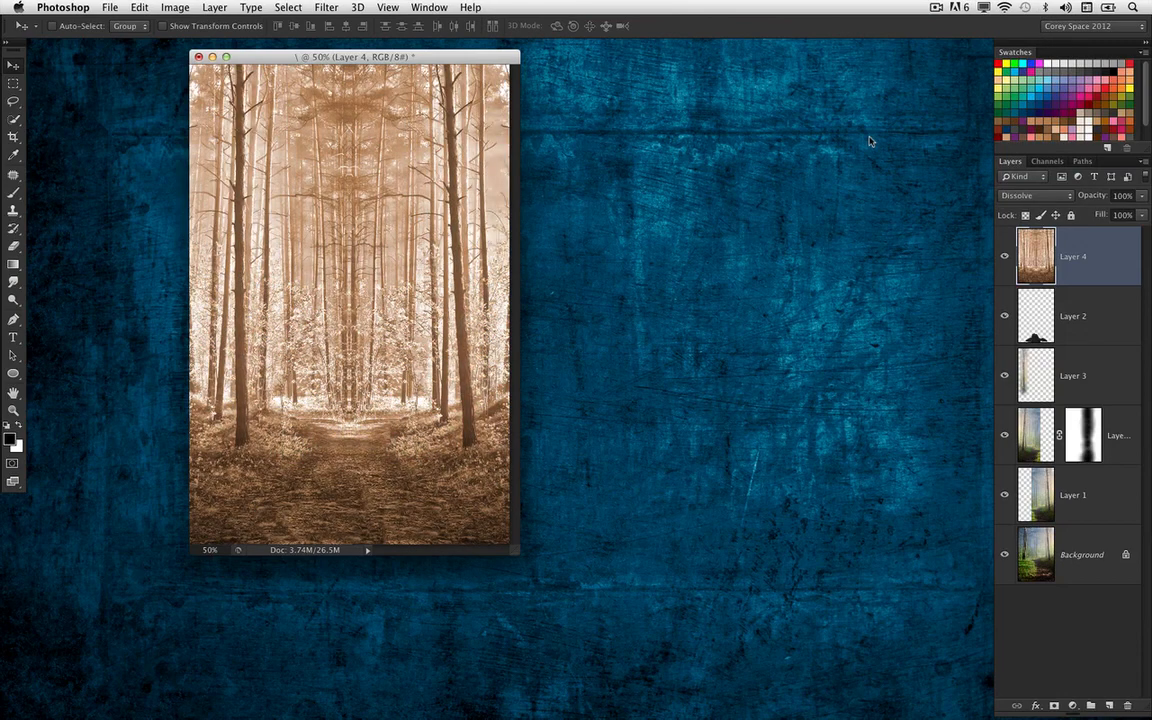
pyautogui.hotkey('shift', '+')
pyautogui.hotkey('shift', '+')
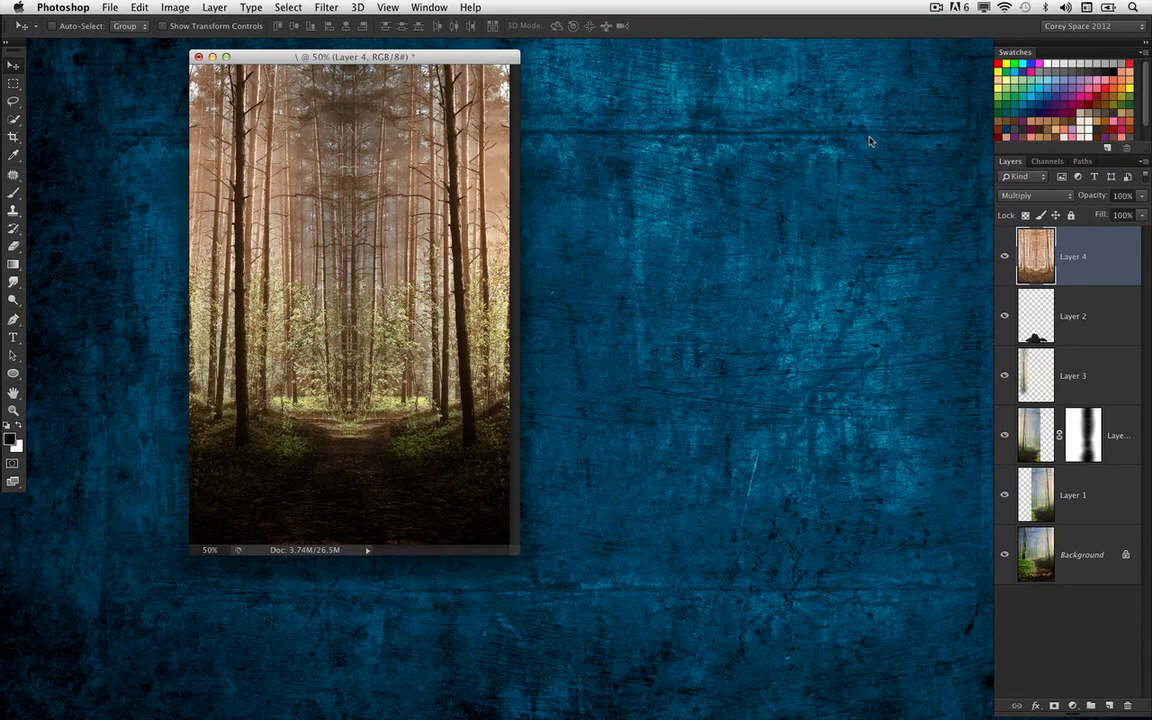
pyautogui.hotkey('shift', '+')
pyautogui.hotkey('shift', '+')
pyautogui.hotkey('shift', '+')
pyautogui.hotkey('shift', '+')
pyautogui.hotkey('shift', '+')
pyautogui.hotkey('shift', '+')
pyautogui.hotkey('shift', '+')
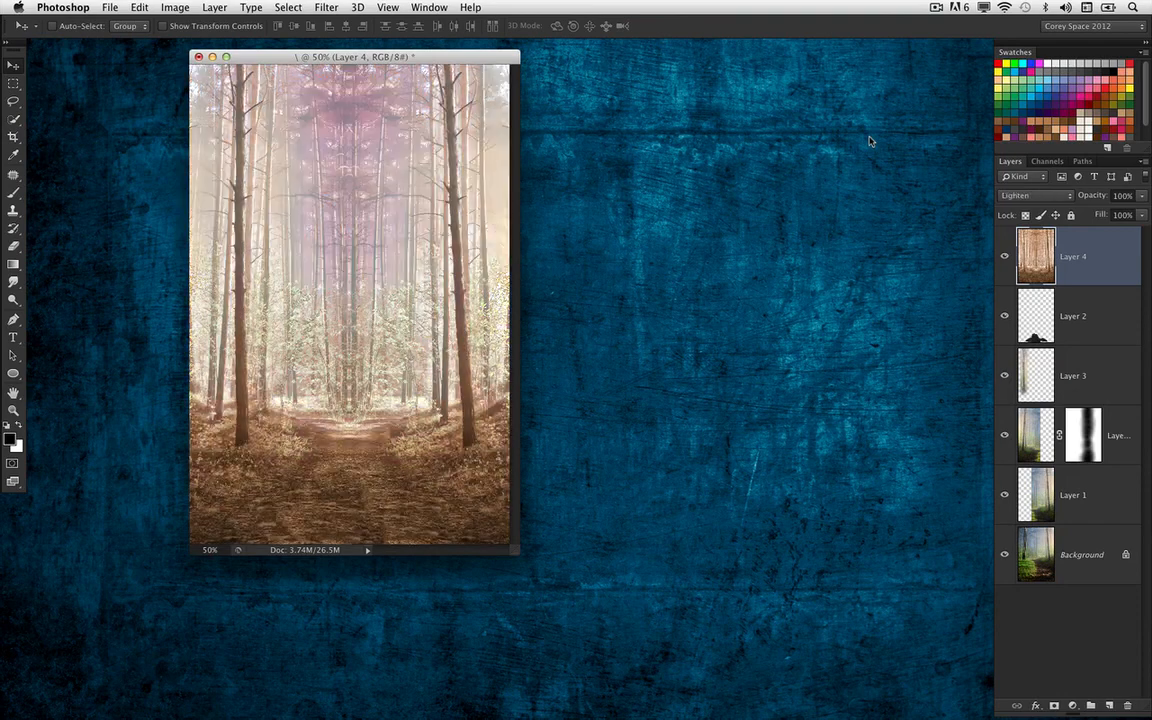
pyautogui.hotkey('shift', '+')
pyautogui.hotkey('shift', '+')
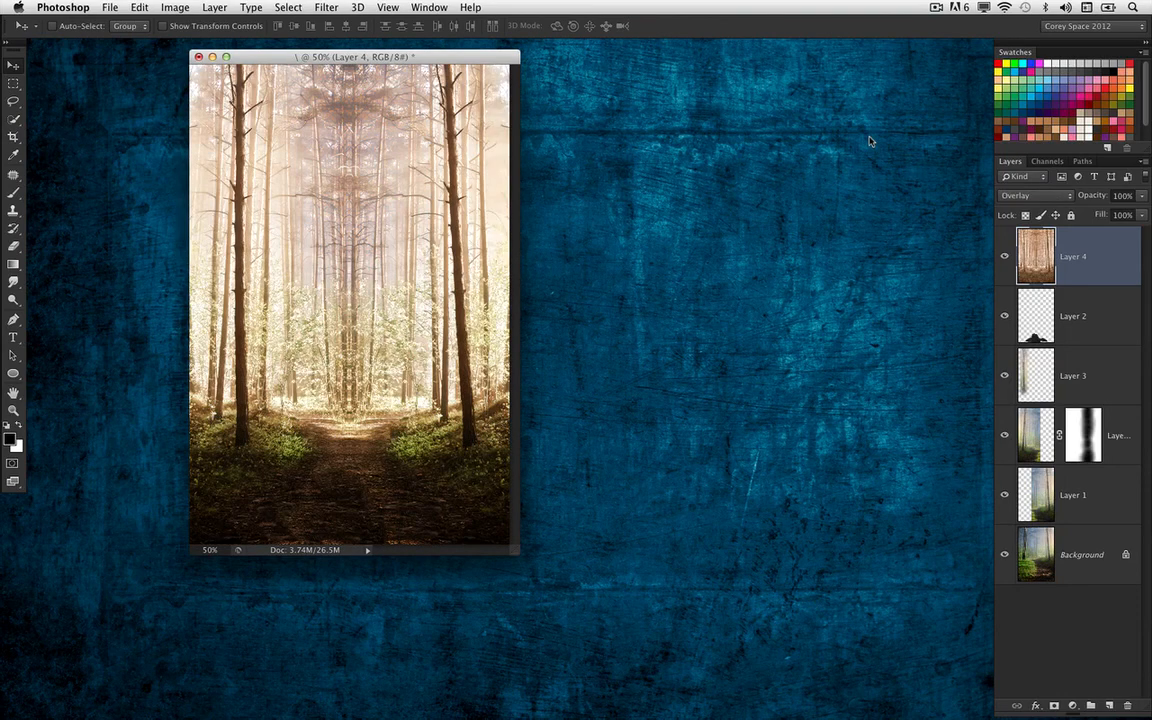
pyautogui.hotkey('shift', '+')
pyautogui.hotkey('shift', '+')
pyautogui.hotkey('shift', '+')
pyautogui.hotkey('shift', '+')
pyautogui.hotkey('shift', '+')
pyautogui.hotkey('shift', '+')
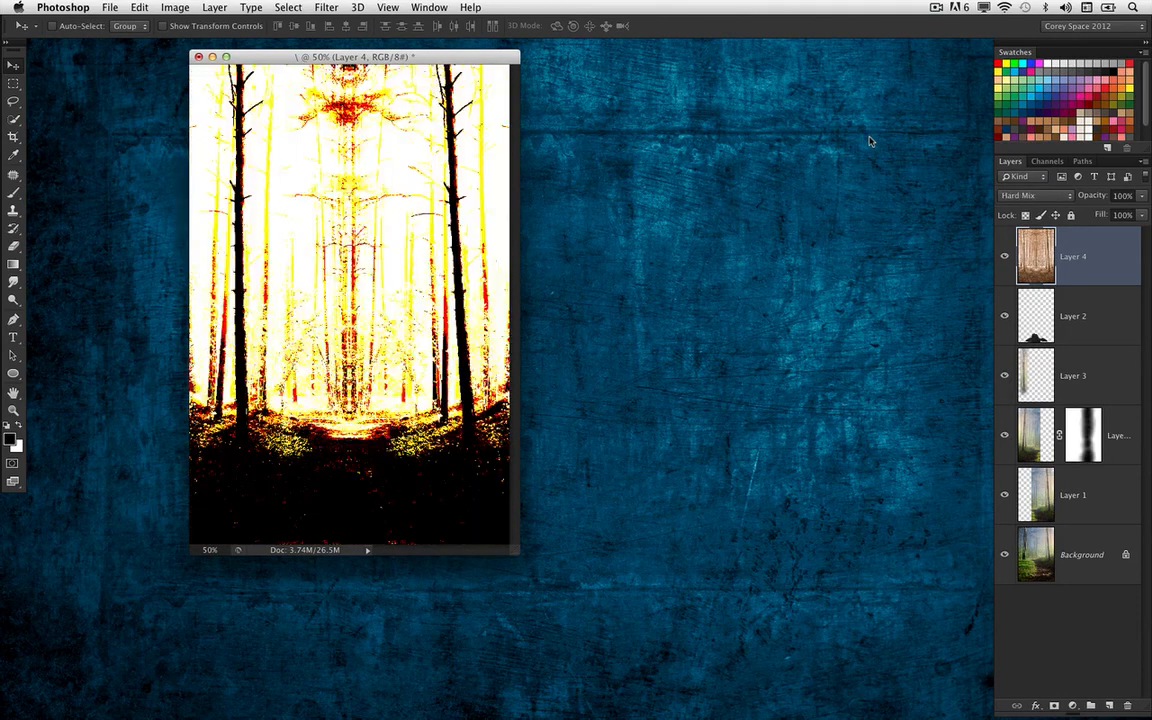
pyautogui.hotkey('shift', '+')
pyautogui.hotkey('shift', '+')
pyautogui.hotkey('shift', '+')
pyautogui.hotkey('shift', '+')
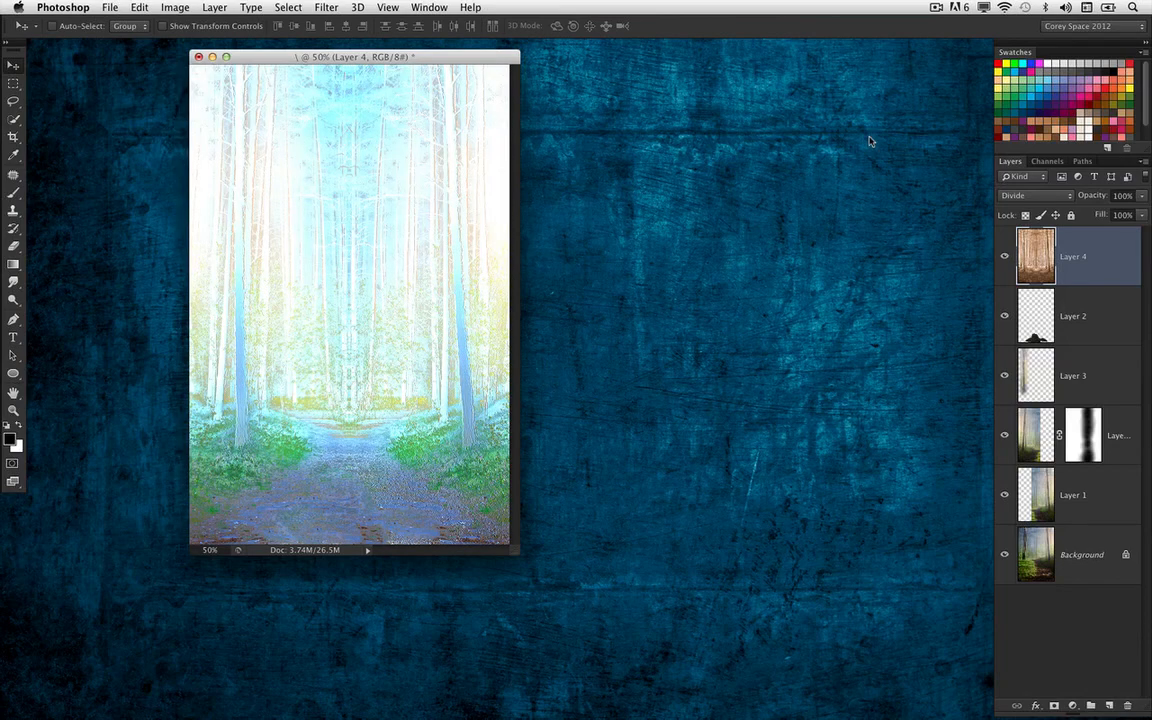
pyautogui.hotkey('shift', '+')
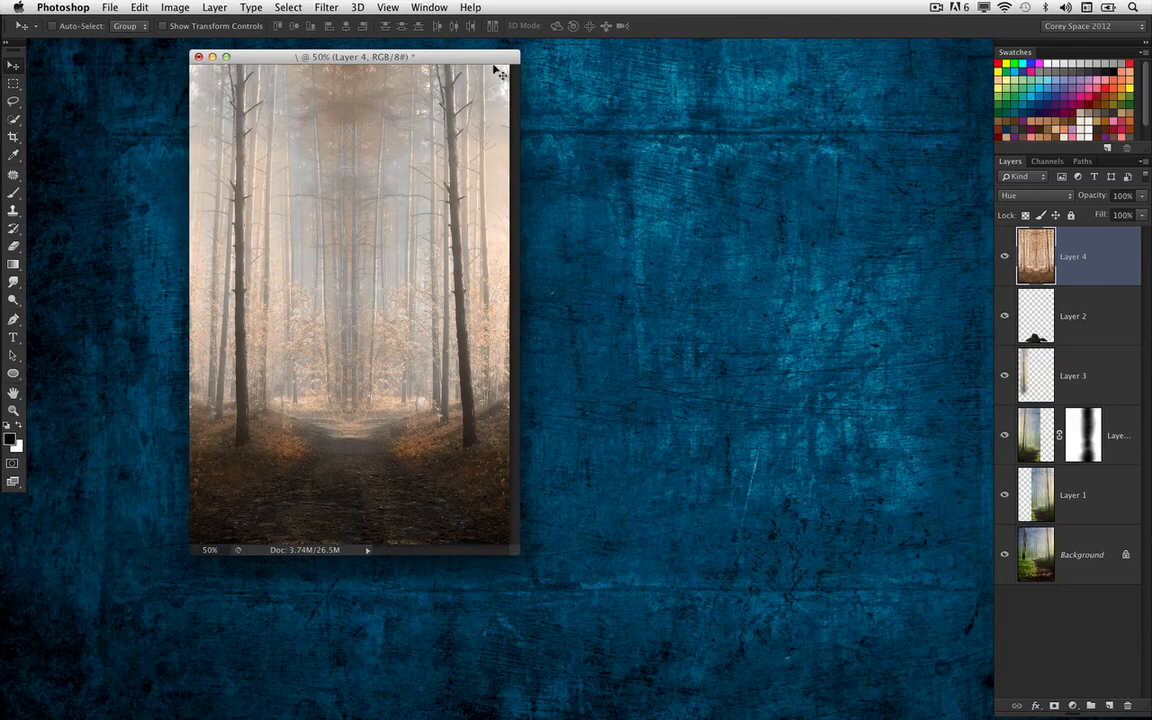
pyautogui.moveTo(488, 64); pyautogui.dragTo(503, 68)
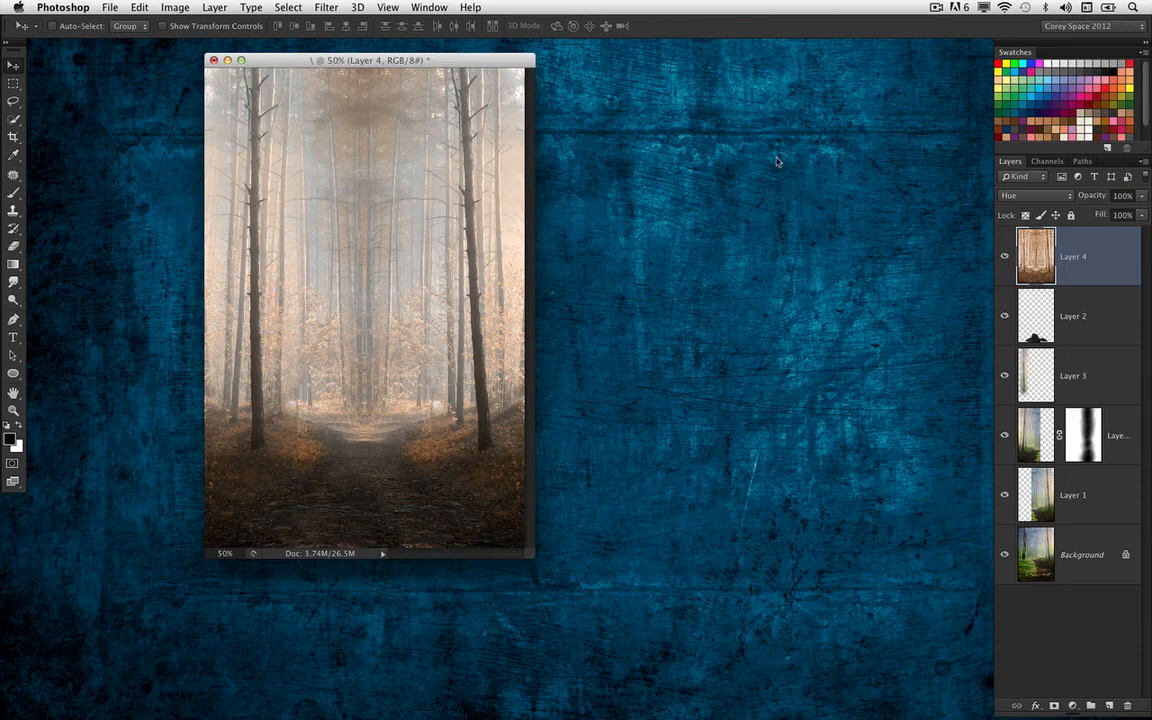
pyautogui.moveTo(437, 66); pyautogui.dragTo(418, 68)
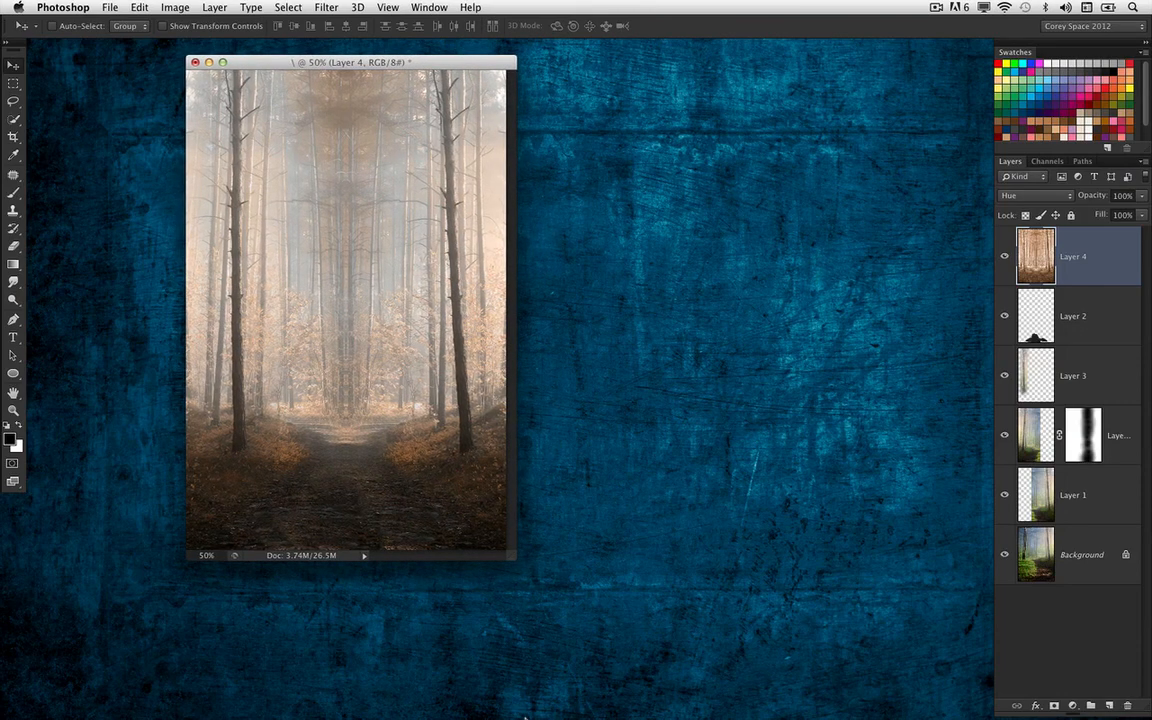
# Copy the woman cutout from the Untitled-1 document onto the forest path as a new top layer, and put the source document away
pyautogui.moveTo(785, 717)
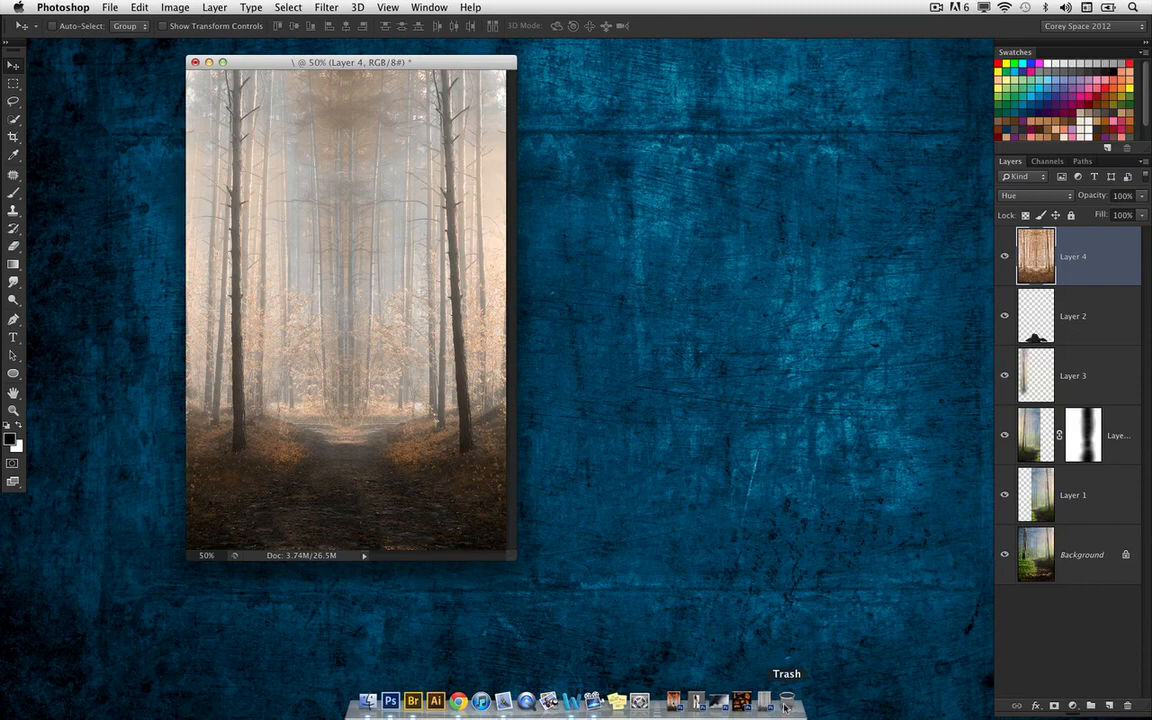
pyautogui.click(694, 704)
pyautogui.moveTo(593, 95); pyautogui.dragTo(664, 82)
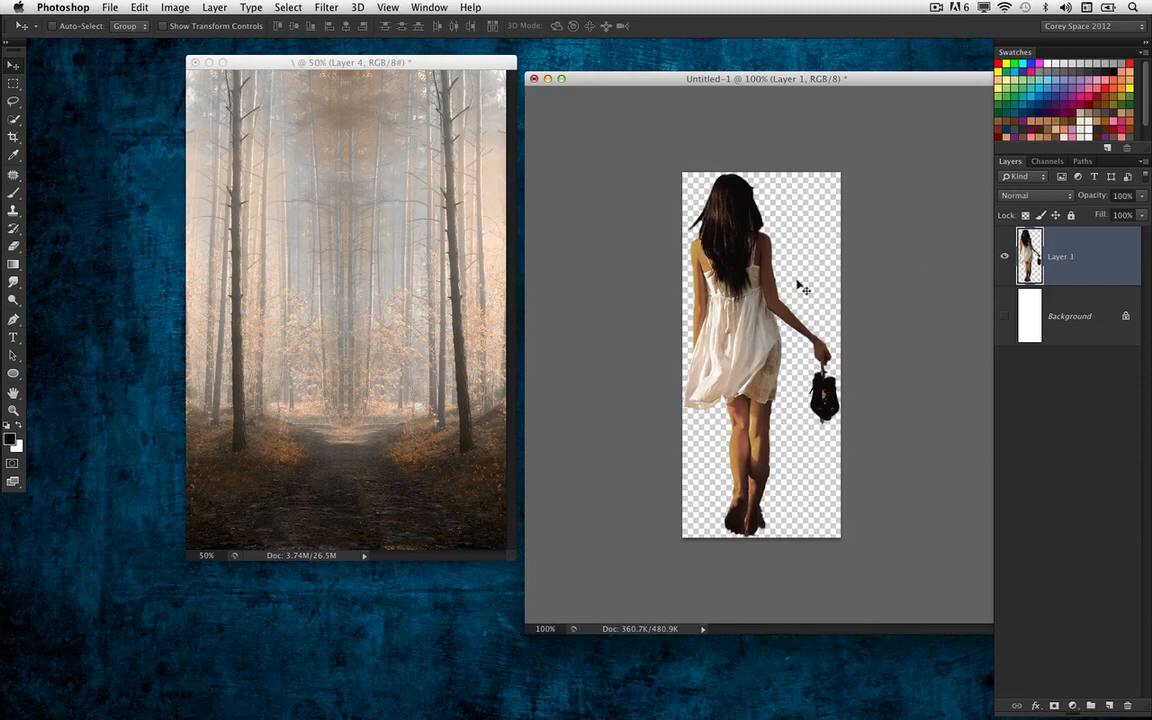
pyautogui.moveTo(768, 328); pyautogui.dragTo(376, 374)
pyautogui.click(548, 96)
pyautogui.moveTo(549, 73); pyautogui.dragTo(549, 79)
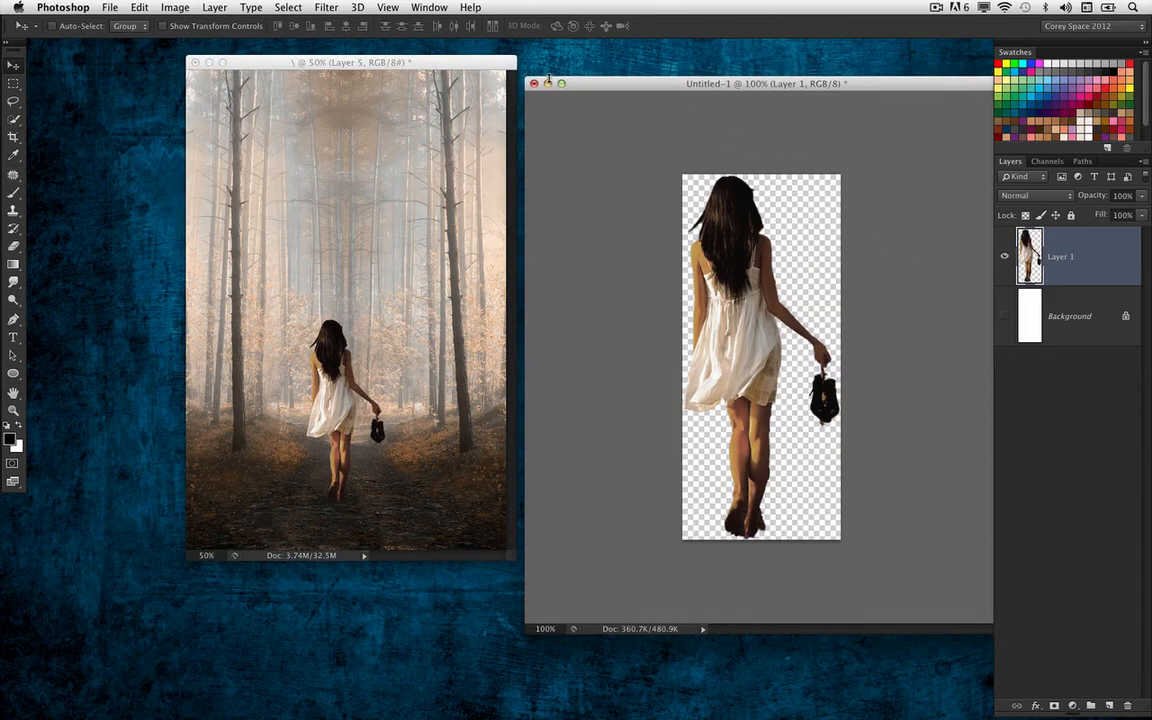
pyautogui.click(535, 84)
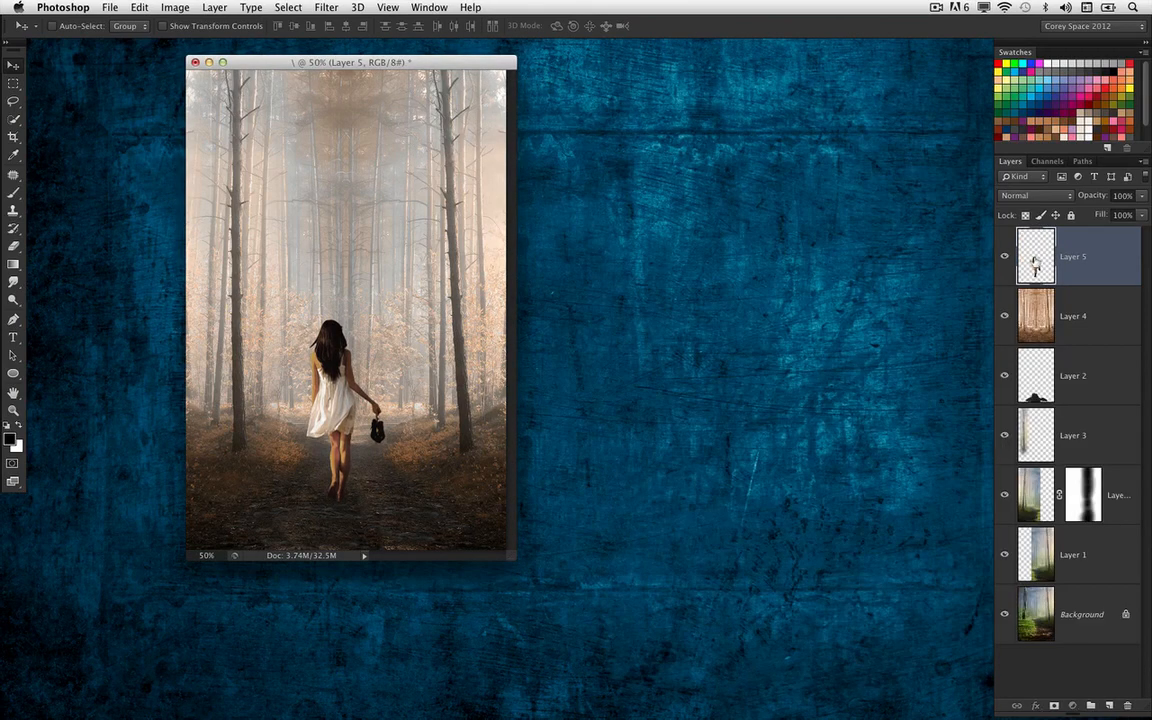
# Place Layer 5 beneath Layer 4, and scale the woman down slightly so she stands centred on the path
pyautogui.moveTo(1034, 258); pyautogui.dragTo(1033, 323)
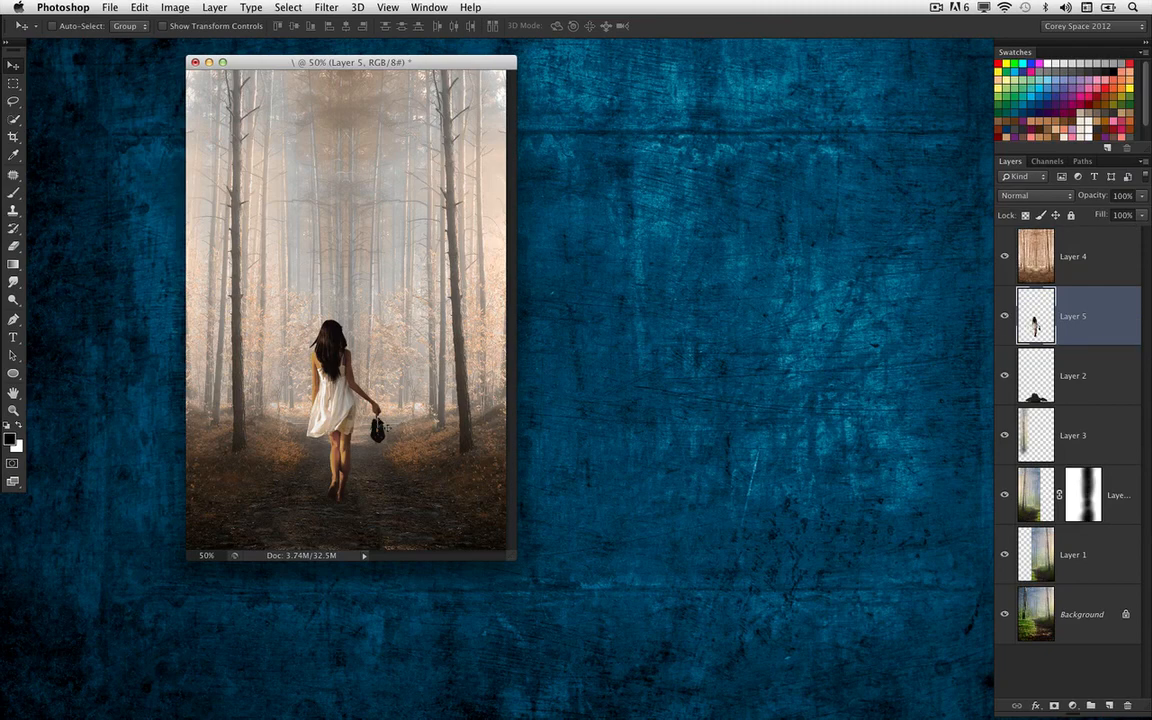
pyautogui.press('super+t')
pyautogui.moveTo(308, 319); pyautogui.dragTo(312, 333)
pyautogui.press('Return')
pyautogui.hotkey('shift', 'Right')
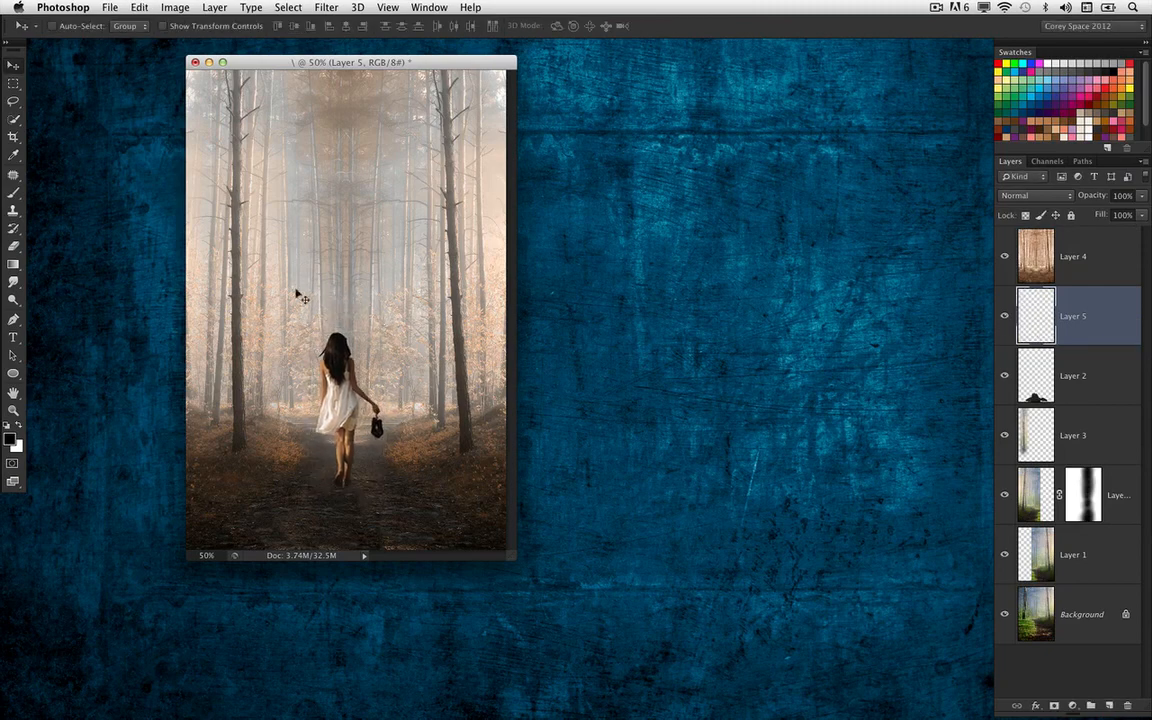
pyautogui.hotkey('shift', 'Down')
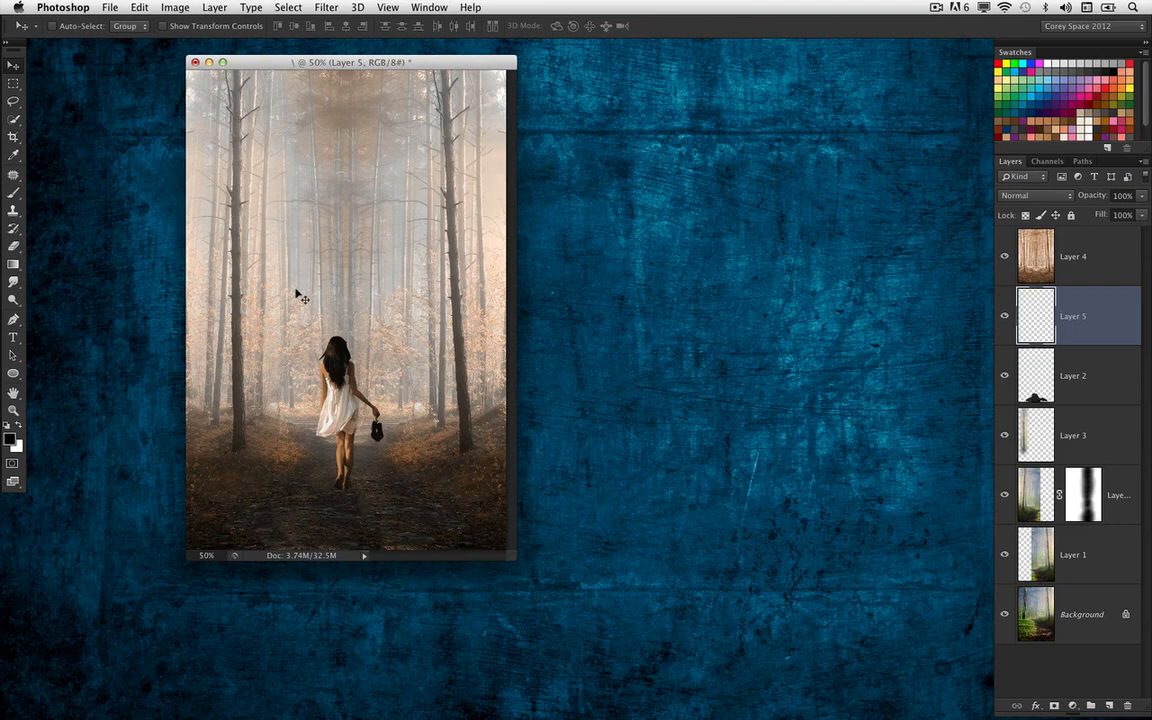
# Add a new empty layer directly beneath the woman's Layer 5 and check which layer she is on by hiding and showing it
pyautogui.press('super+equal')
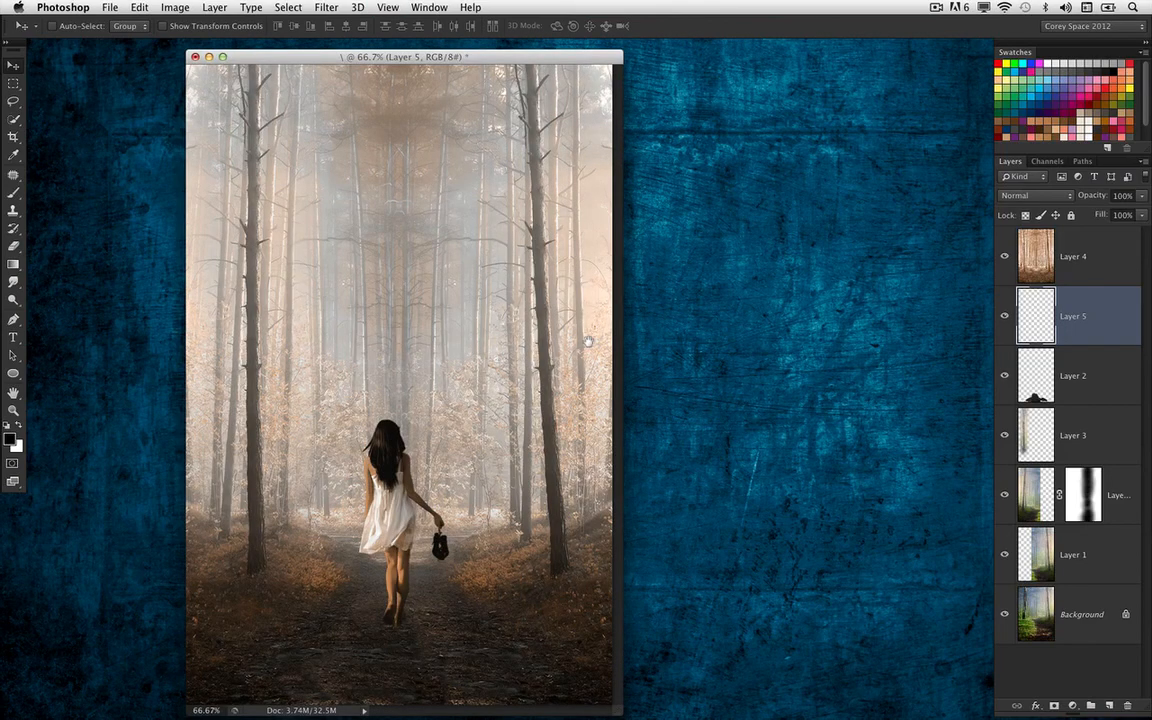
pyautogui.press('super+equal')
pyautogui.scroll(-5, 503, 560)
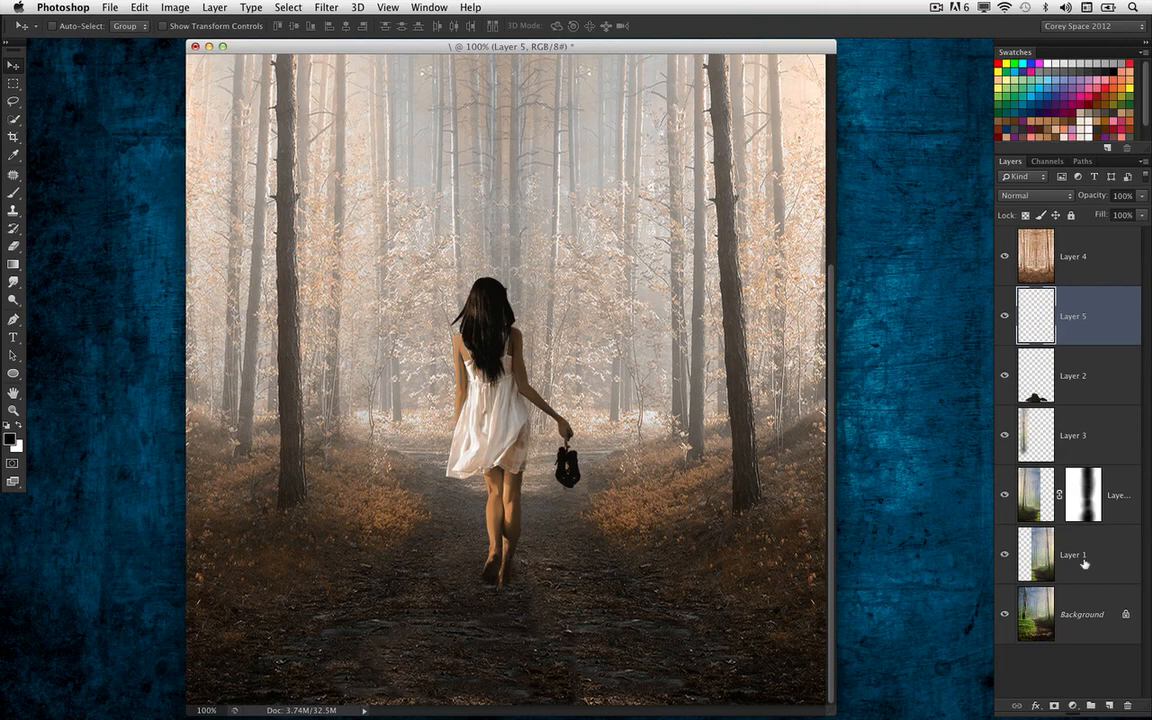
pyautogui.keyDown('super'); pyautogui.click(1107, 705); pyautogui.keyUp('super')
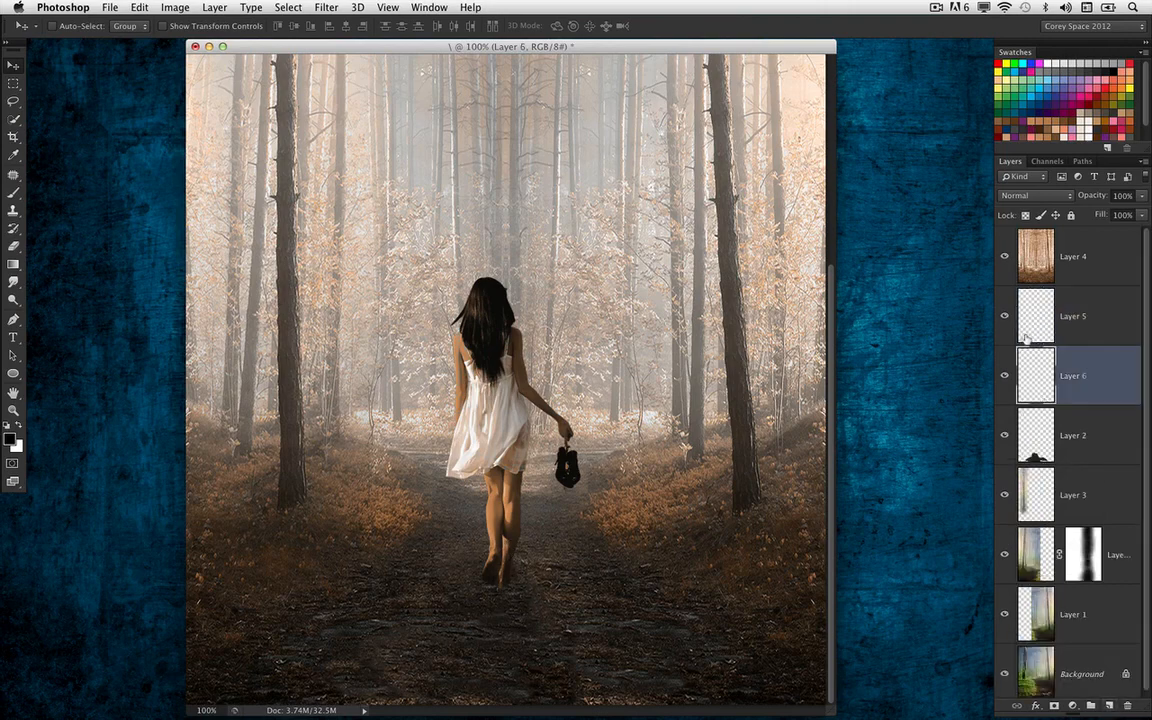
pyautogui.click(1004, 316)
pyautogui.click(1004, 316)
# Smear a black shadow downward from the woman's feet on Layer 6 with the Smudge tool at 75% strength and Finger Painting on
pyautogui.click(13, 194)
pyautogui.click(14, 283)
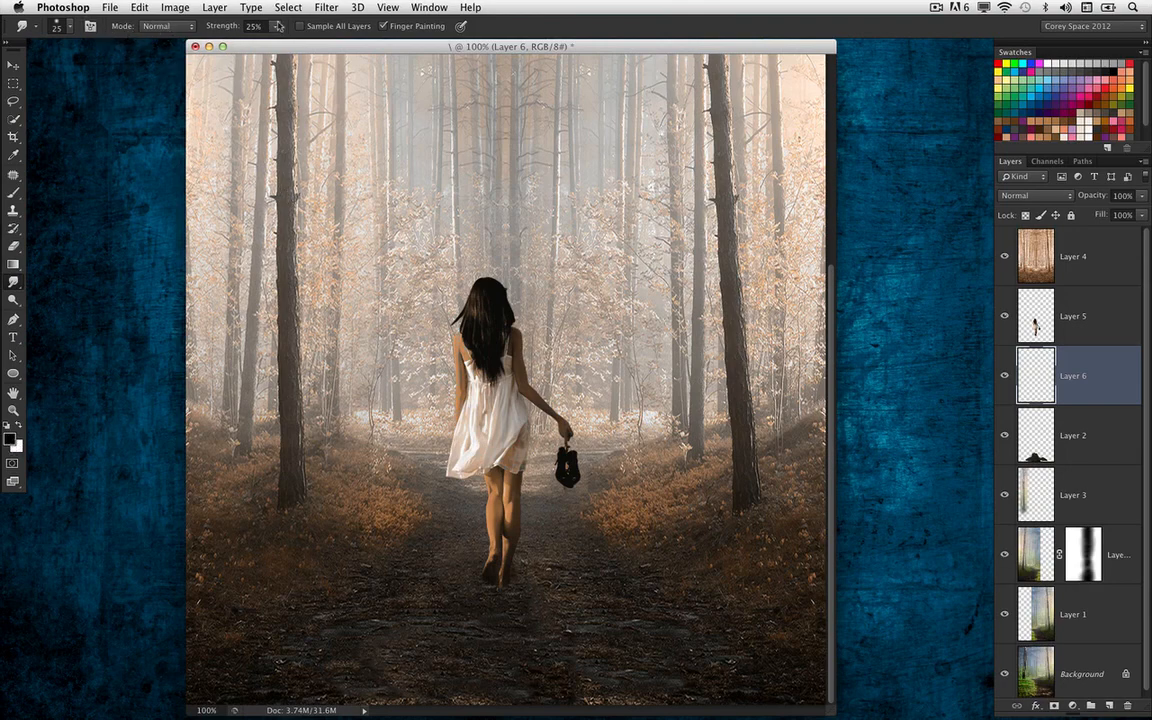
pyautogui.click(229, 25)
pyautogui.write('75')
pyautogui.press('Return')
pyautogui.moveTo(491, 575); pyautogui.dragTo(491, 668)
pyautogui.moveTo(496, 577); pyautogui.dragTo(505, 700)
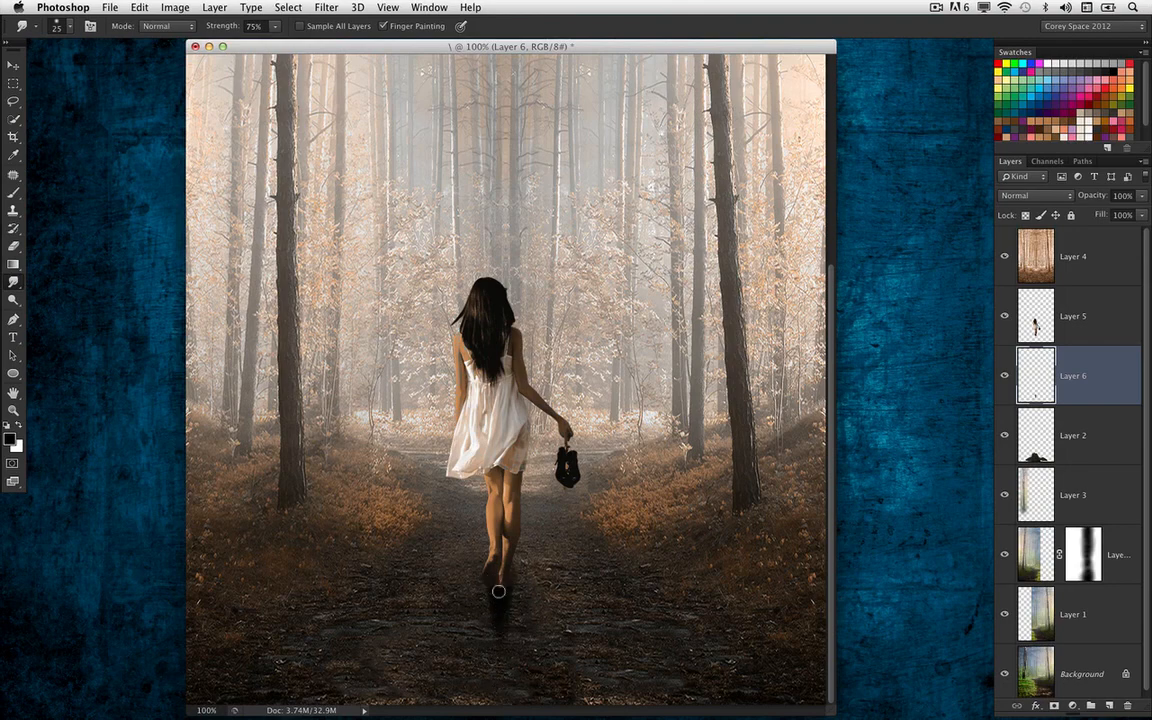
# Set the Smudge strength to 25% and soften the shadow below the woman's right foot
pyautogui.click(225, 26)
pyautogui.write('4')
pyautogui.write('5')
pyautogui.press('Return')
pyautogui.moveTo(511, 576)
pyautogui.mouseDown()
pyautogui.moveTo(457, 591)
pyautogui.moveTo(522, 587)
pyautogui.moveTo(474, 607)
pyautogui.moveTo(526, 623)
pyautogui.moveTo(496, 630)
pyautogui.moveTo(510, 622)
pyautogui.moveTo(473, 595)
pyautogui.moveTo(514, 606)
pyautogui.mouseUp()
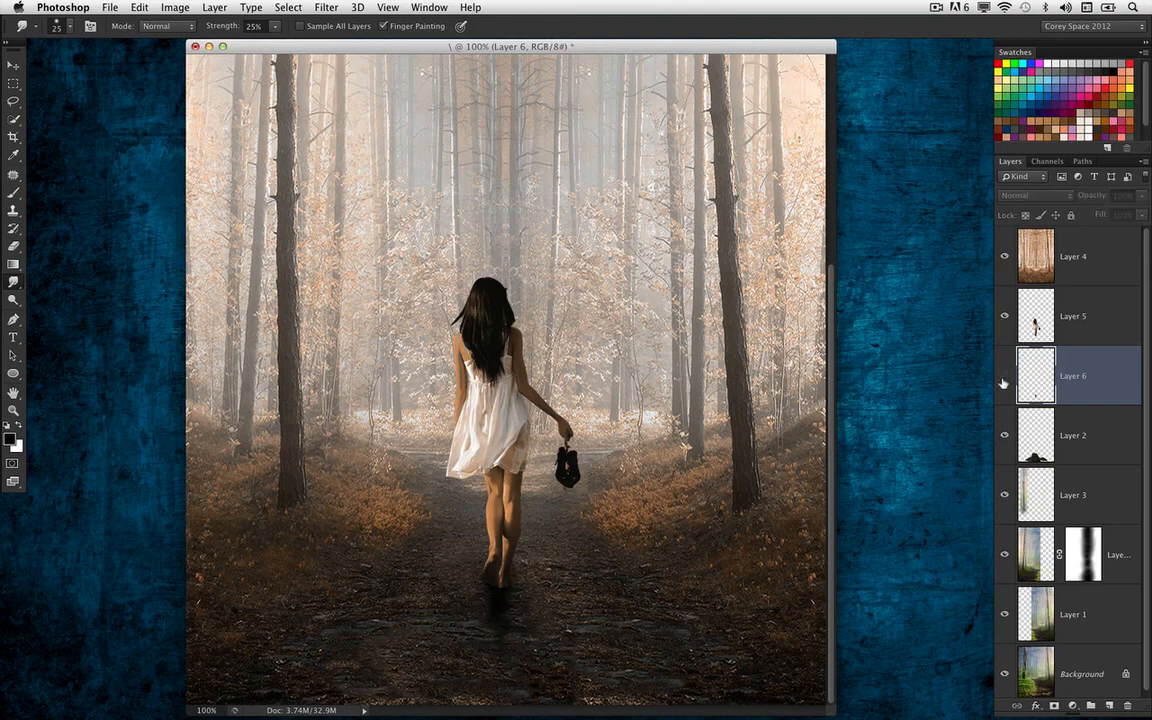
# Set the shadow layer's opacity to 75%
pyautogui.moveTo(1097, 200); pyautogui.dragTo(1080, 201)
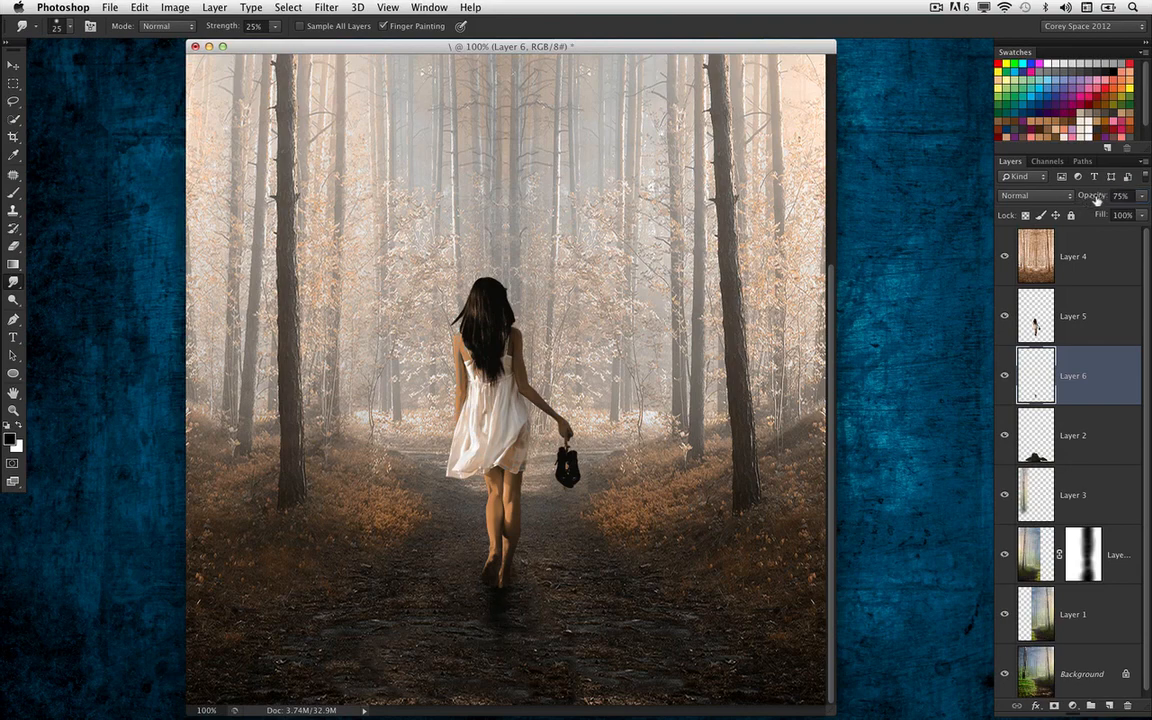
pyautogui.press('super+minus')
pyautogui.press('super+minus')
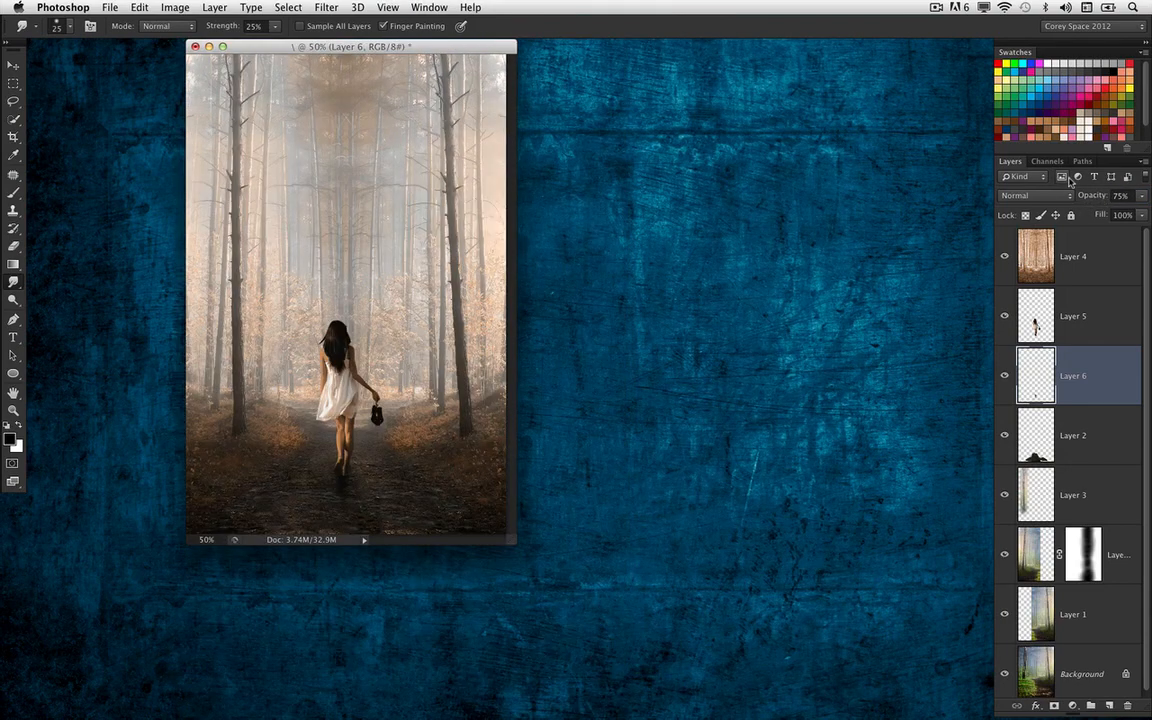
pyautogui.click(16, 65)
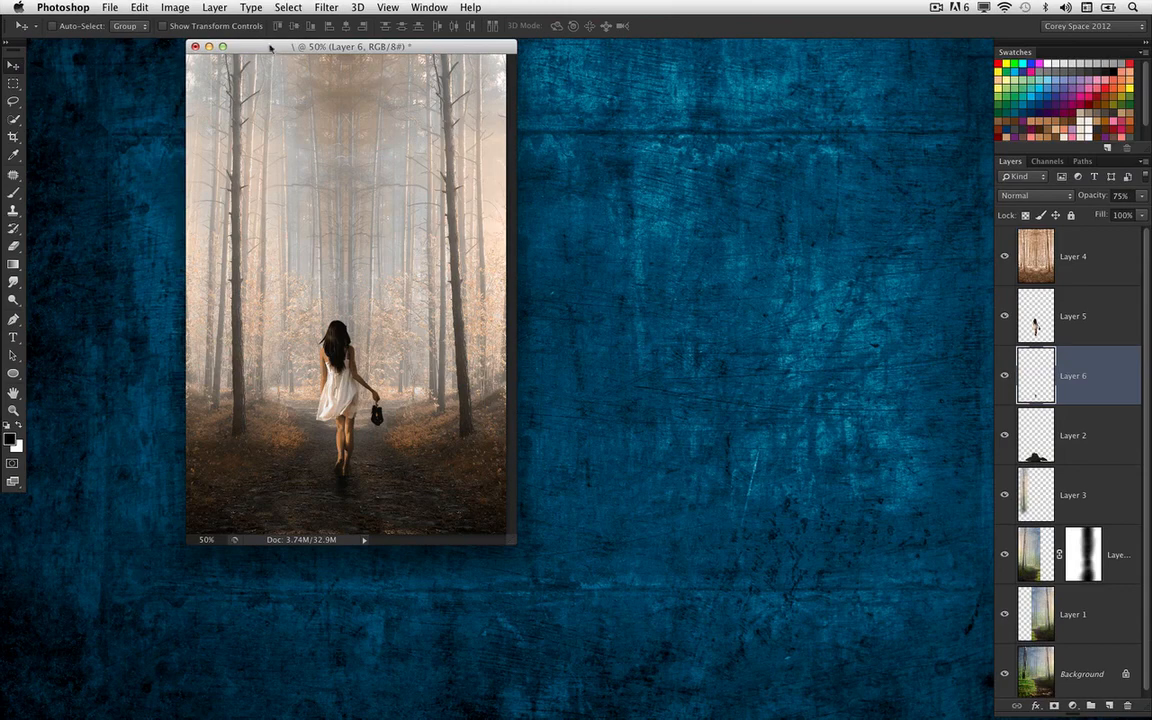
# Compare the composite with the original photo by showing only the Background layer and restoring all layers
pyautogui.moveTo(270, 47); pyautogui.dragTo(294, 52)
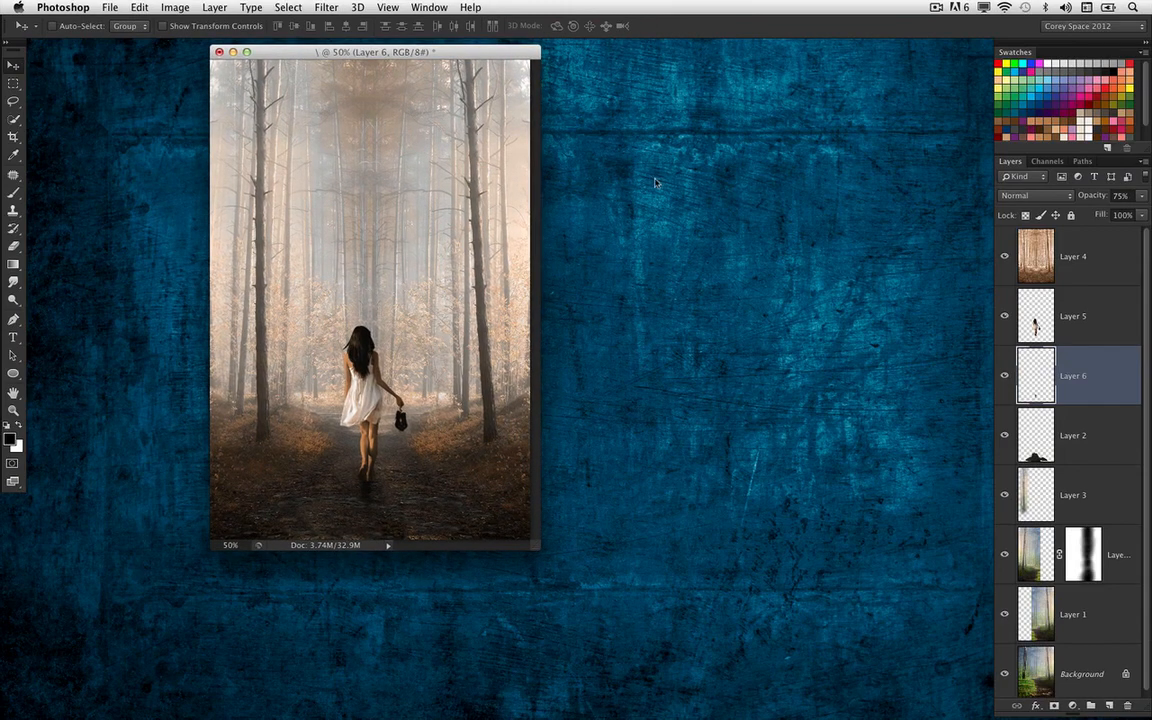
pyautogui.moveTo(443, 60); pyautogui.dragTo(478, 40)
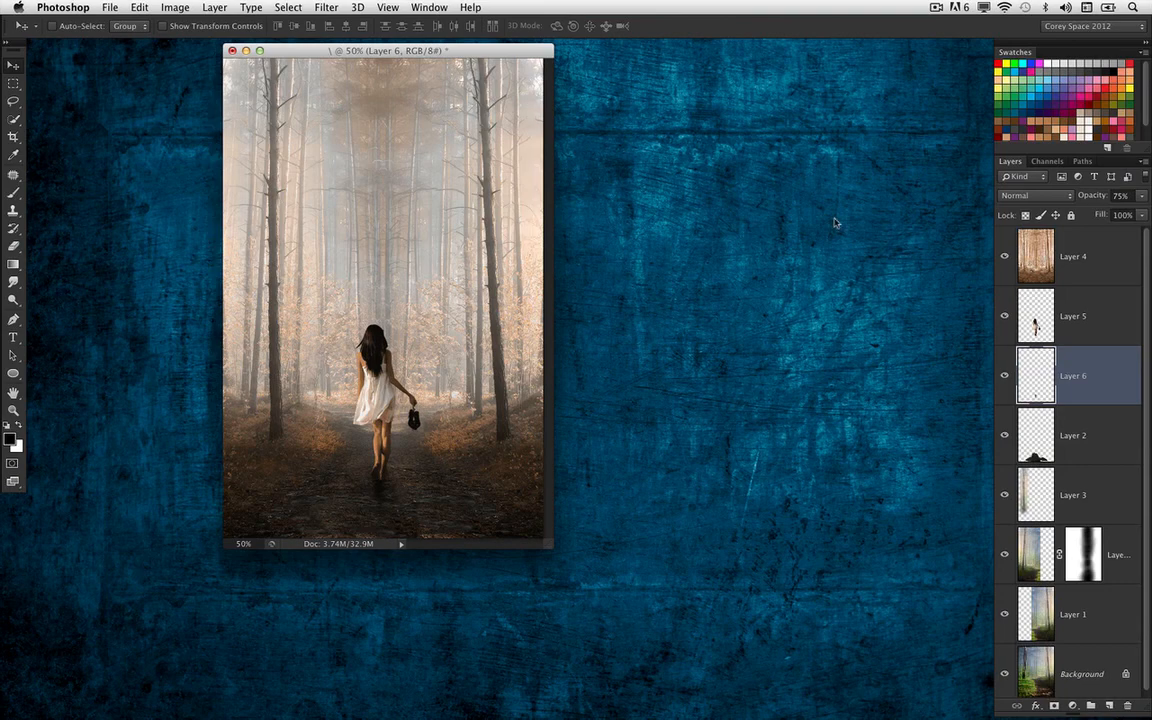
pyautogui.moveTo(453, 47); pyautogui.dragTo(477, 54)
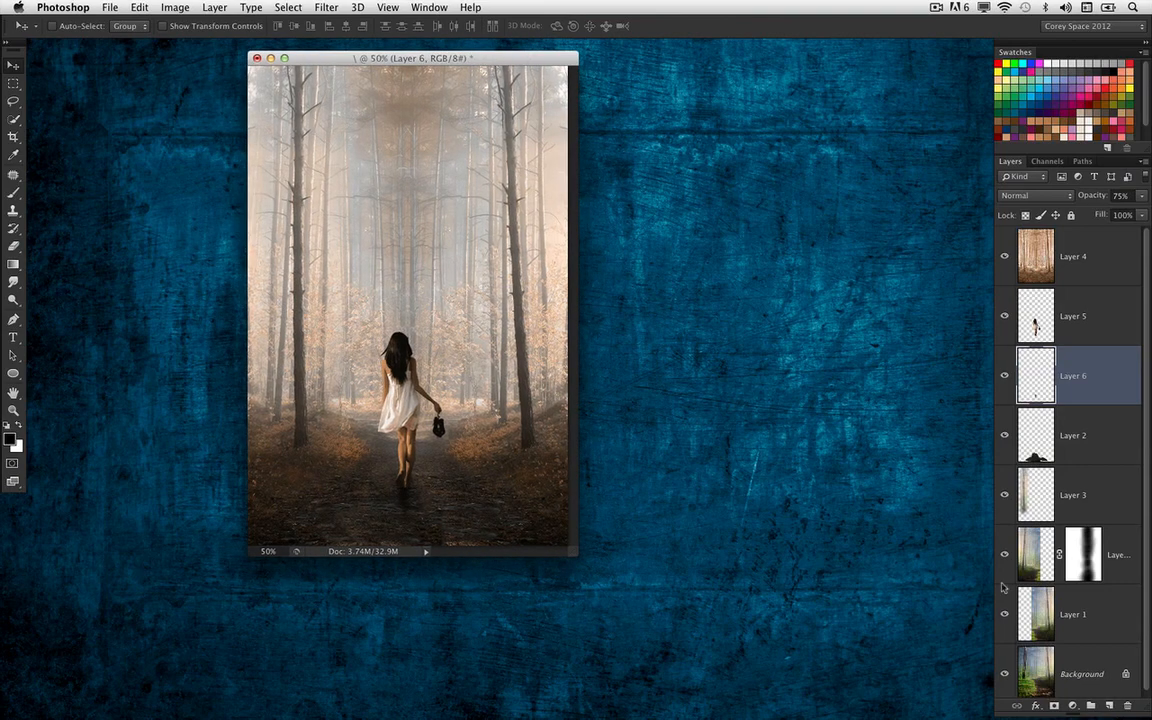
pyautogui.keyDown('alt'); pyautogui.click(1006, 675); pyautogui.keyUp('alt')
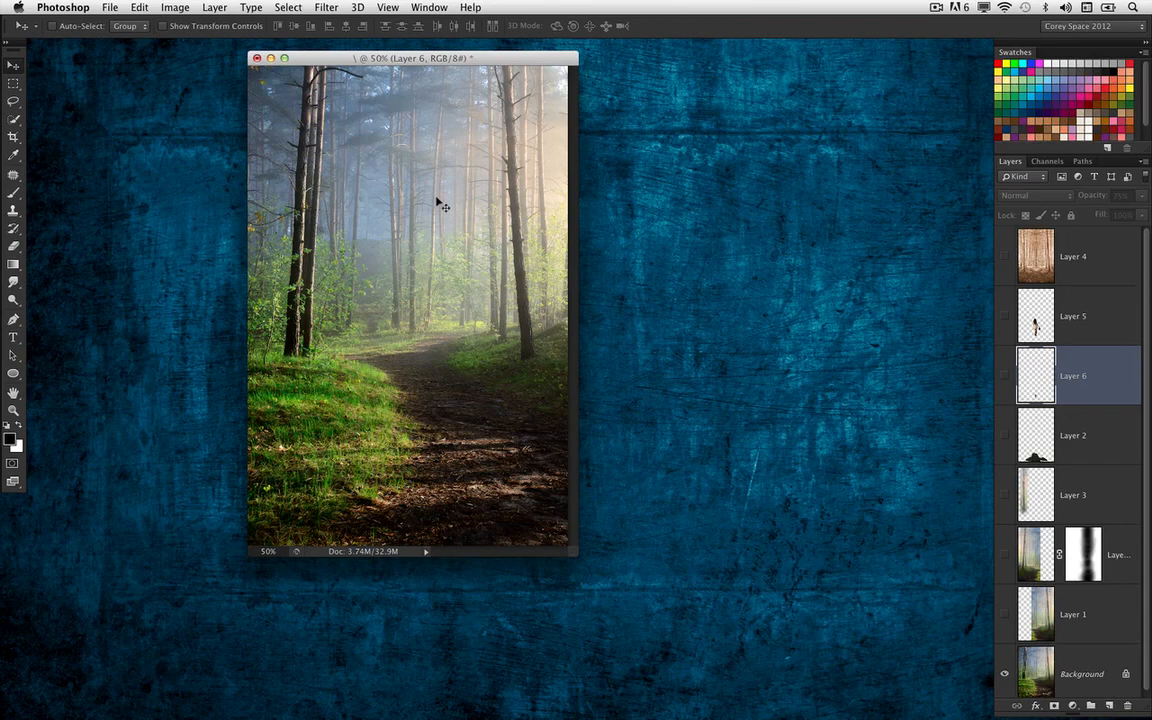
pyautogui.keyDown('alt'); pyautogui.click(1006, 674); pyautogui.keyUp('alt')
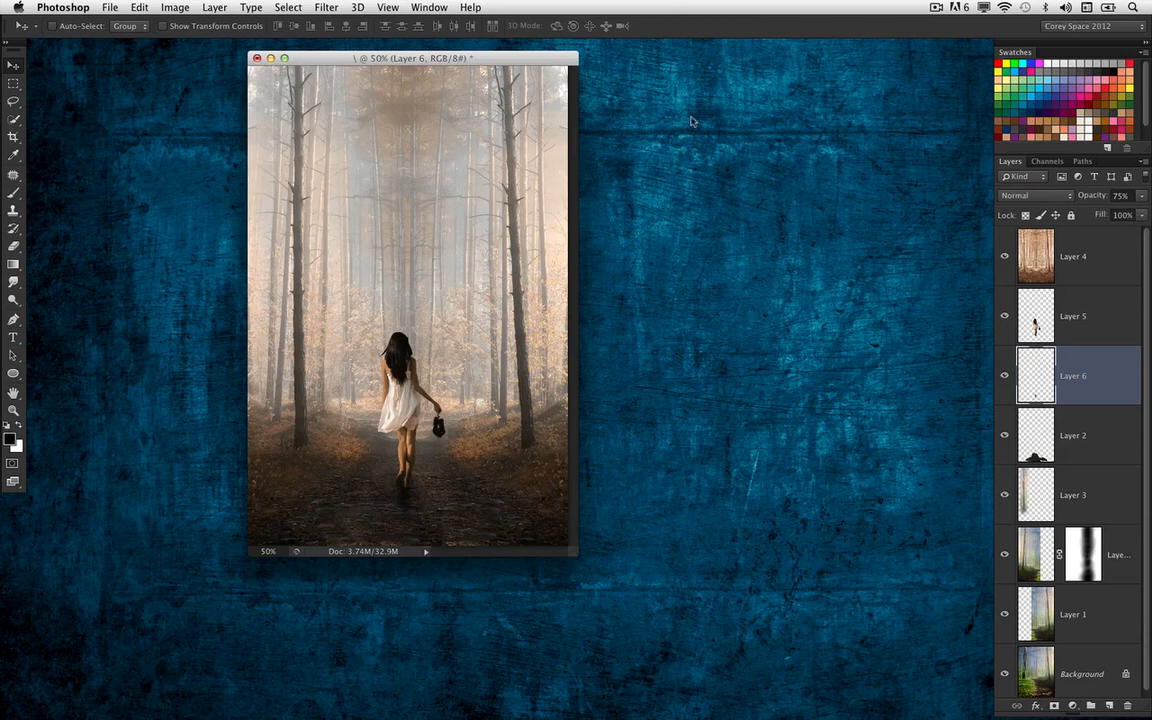
pyautogui.moveTo(518, 62); pyautogui.dragTo(517, 63)
# Add a new empty layer above Layer 4 and enlarge the document window to leave empty space around the image at 50% zoom
pyautogui.click(1039, 252)
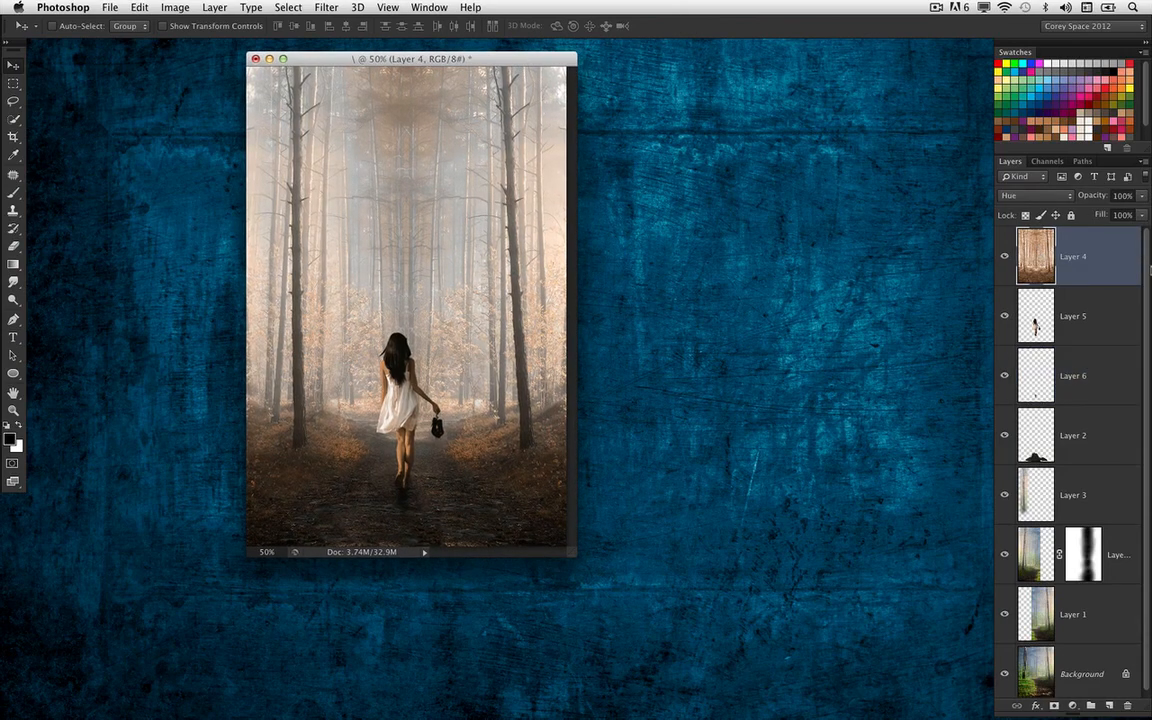
pyautogui.click(1107, 705)
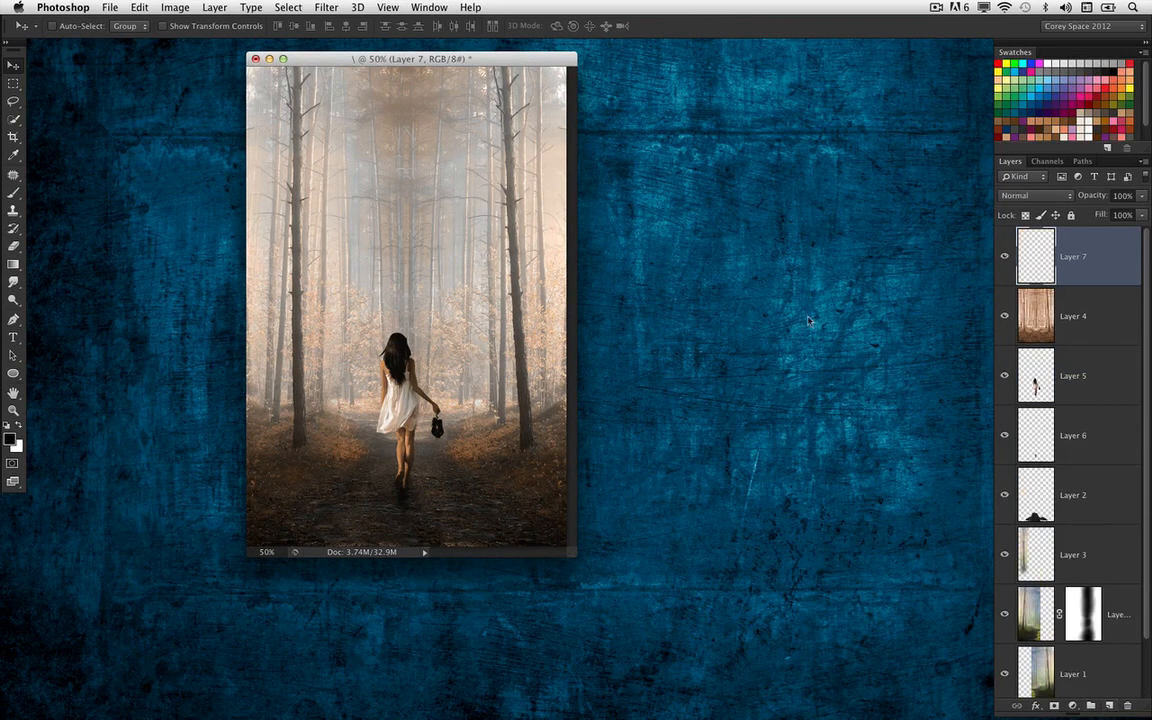
pyautogui.moveTo(573, 553); pyautogui.dragTo(610, 633)
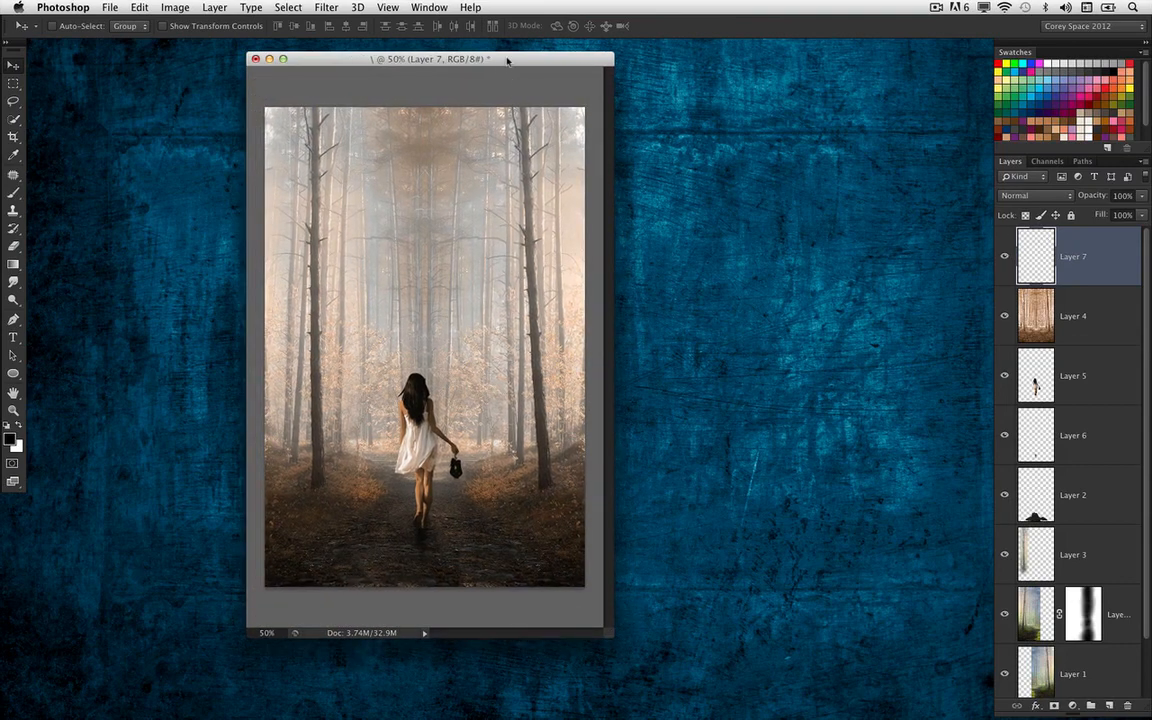
pyautogui.press('super+equal')
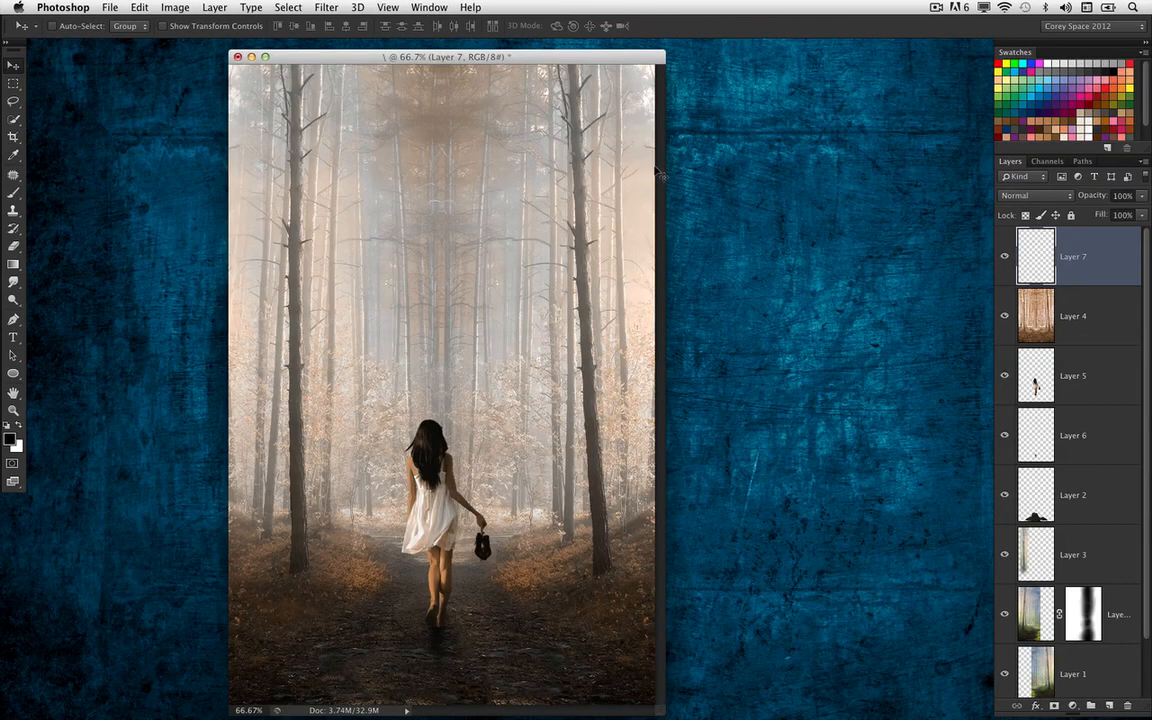
pyautogui.press('super+minus')
pyautogui.moveTo(559, 553); pyautogui.dragTo(697, 674)
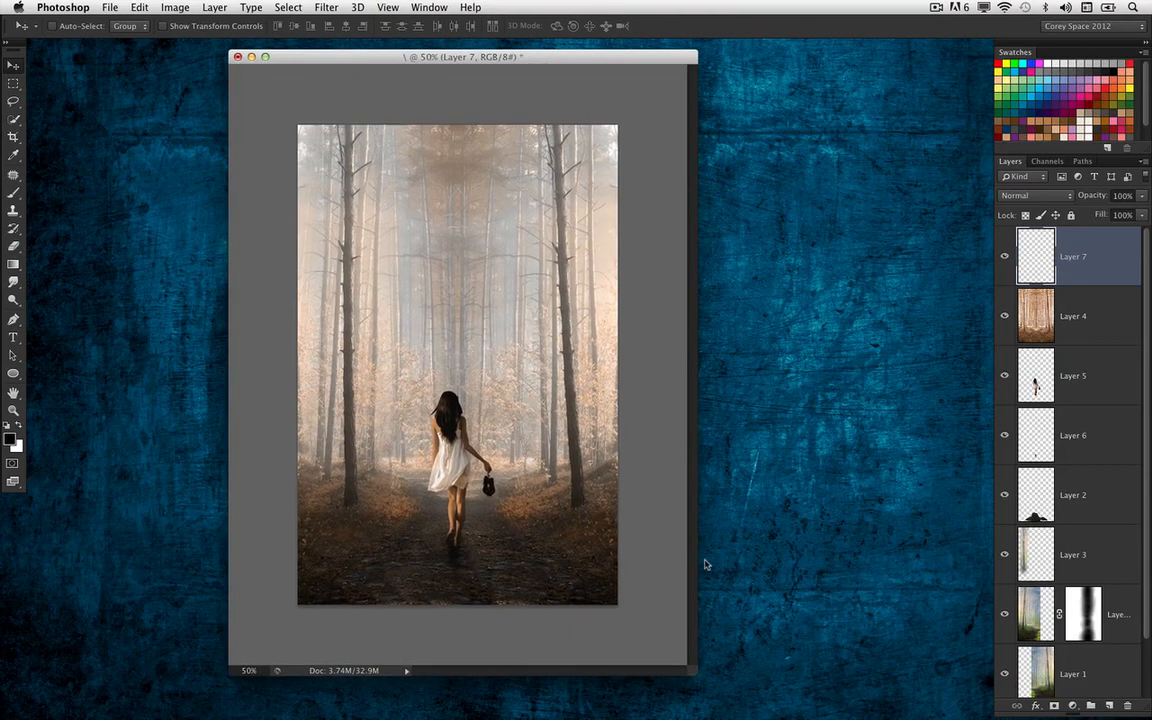
pyautogui.moveTo(478, 58); pyautogui.dragTo(429, 59)
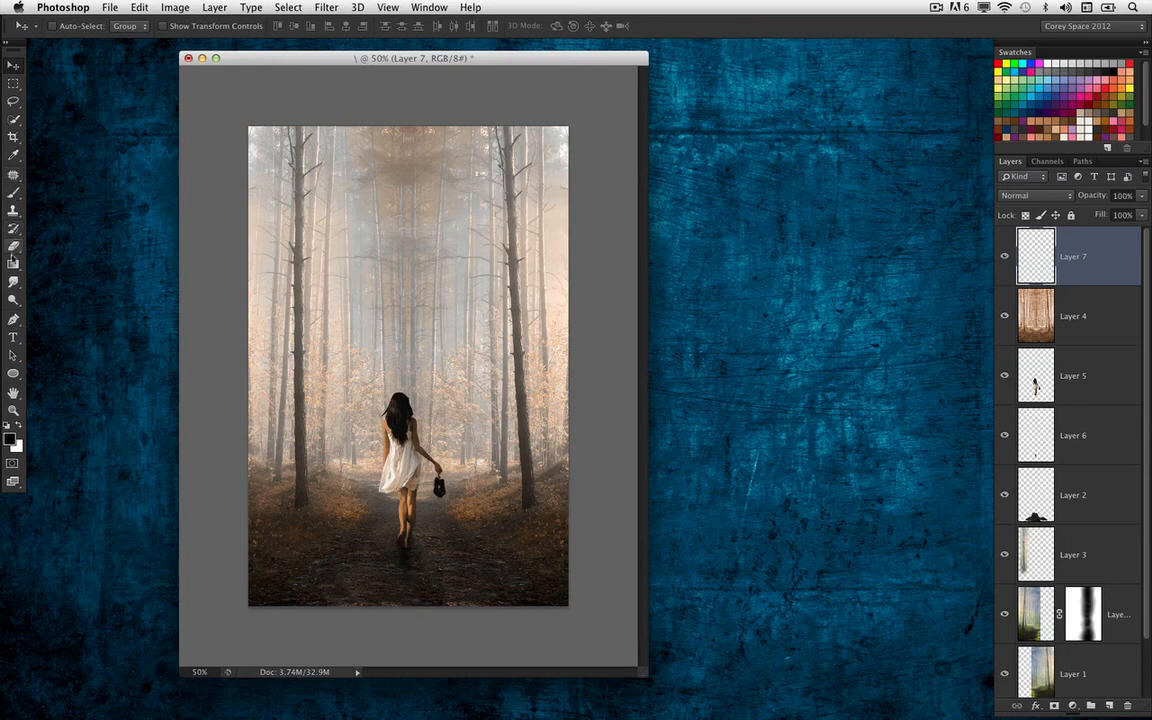
# Recolor Layer 4 with a colorized Hue/Saturation adjustment, using hue 29 and saturation 64
pyautogui.click(13, 263)
pyautogui.click(1040, 320)
pyautogui.hotkey('ctrl', 'u')
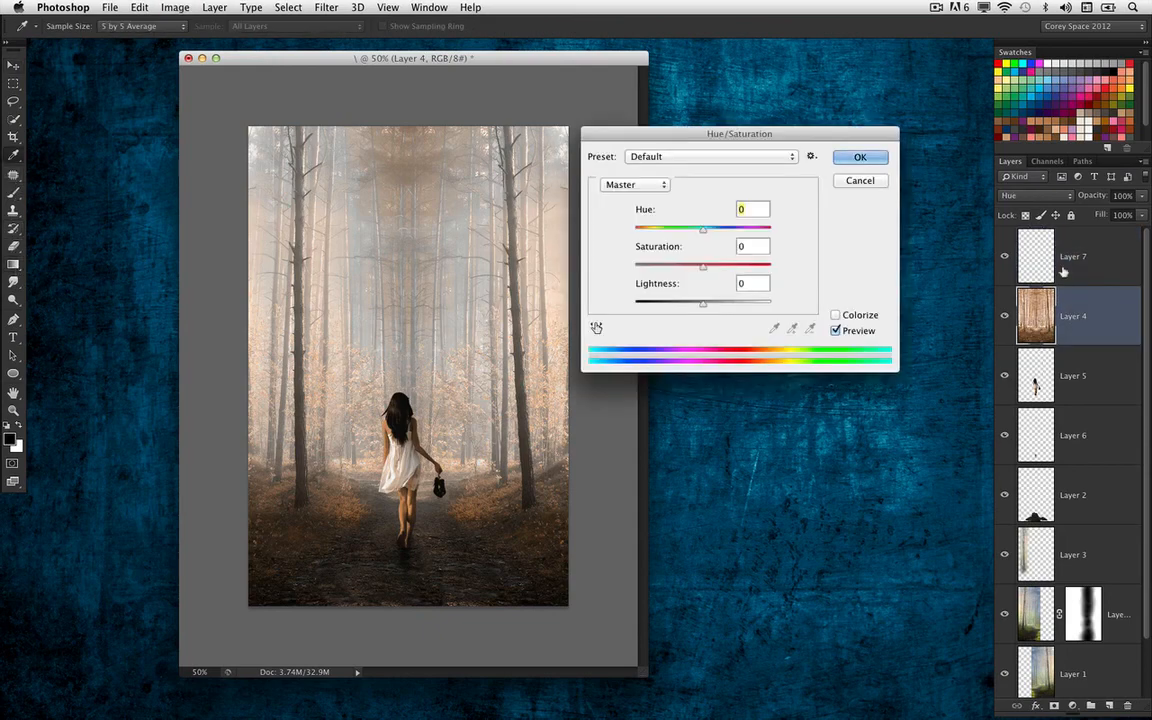
pyautogui.click(835, 314)
pyautogui.moveTo(653, 231); pyautogui.dragTo(719, 266)
pyautogui.moveTo(650, 229); pyautogui.dragTo(645, 232)
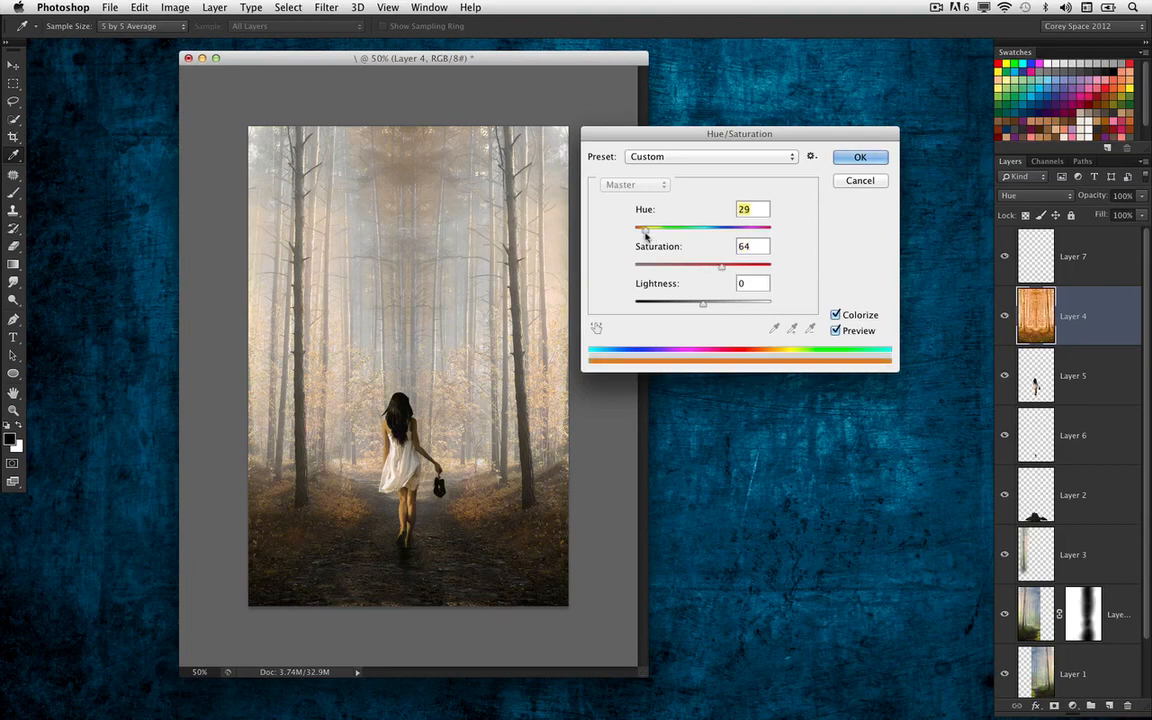
pyautogui.click(861, 159)
# Draw a dark brown-to-transparent linear gradient on Layer 7 from the image's upper edge down to about its middle
pyautogui.press('g')
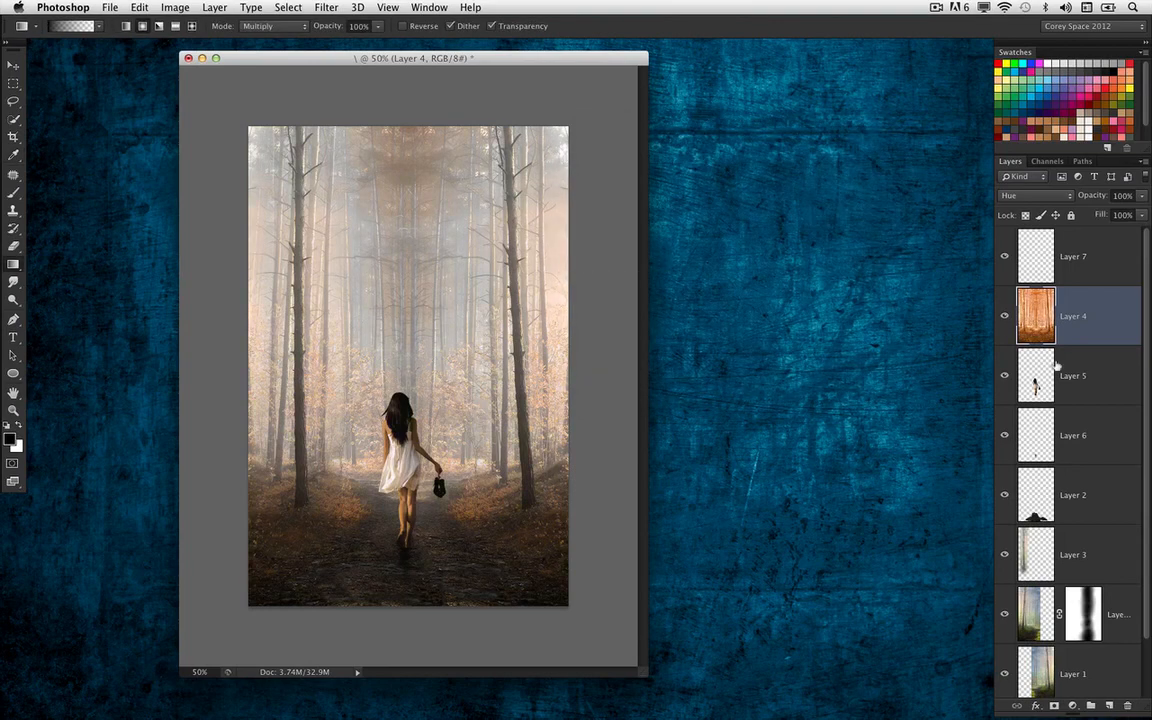
pyautogui.click(1048, 258)
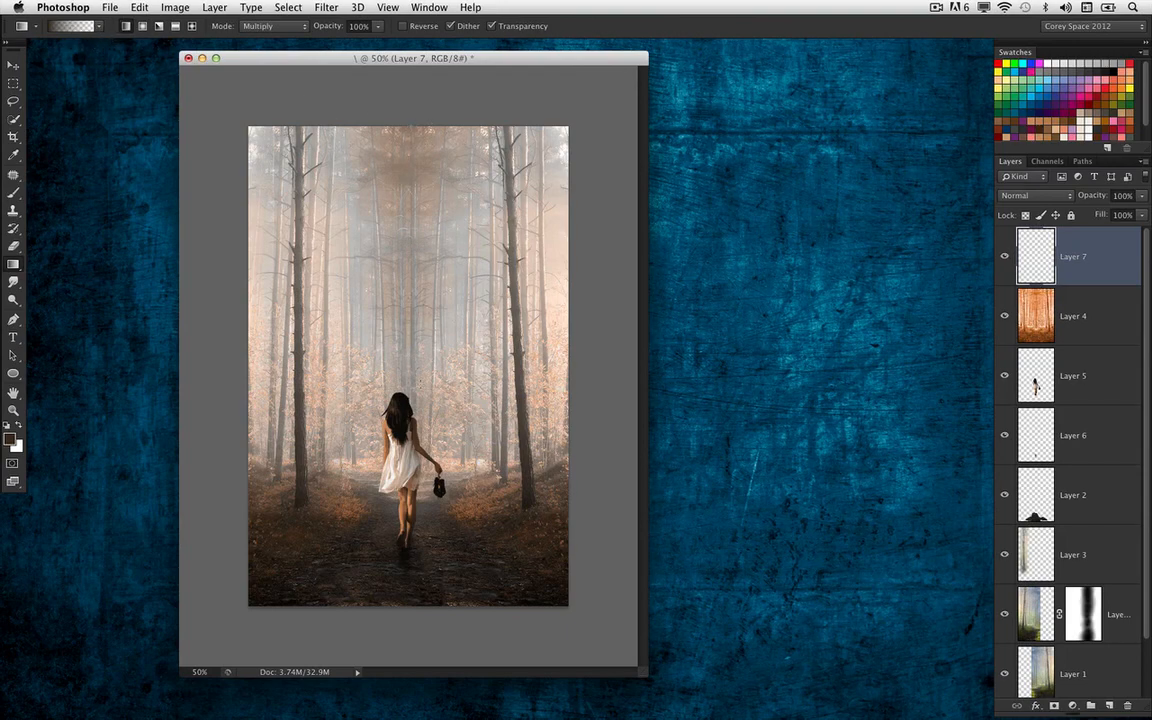
pyautogui.moveTo(408, 130); pyautogui.dragTo(408, 375)
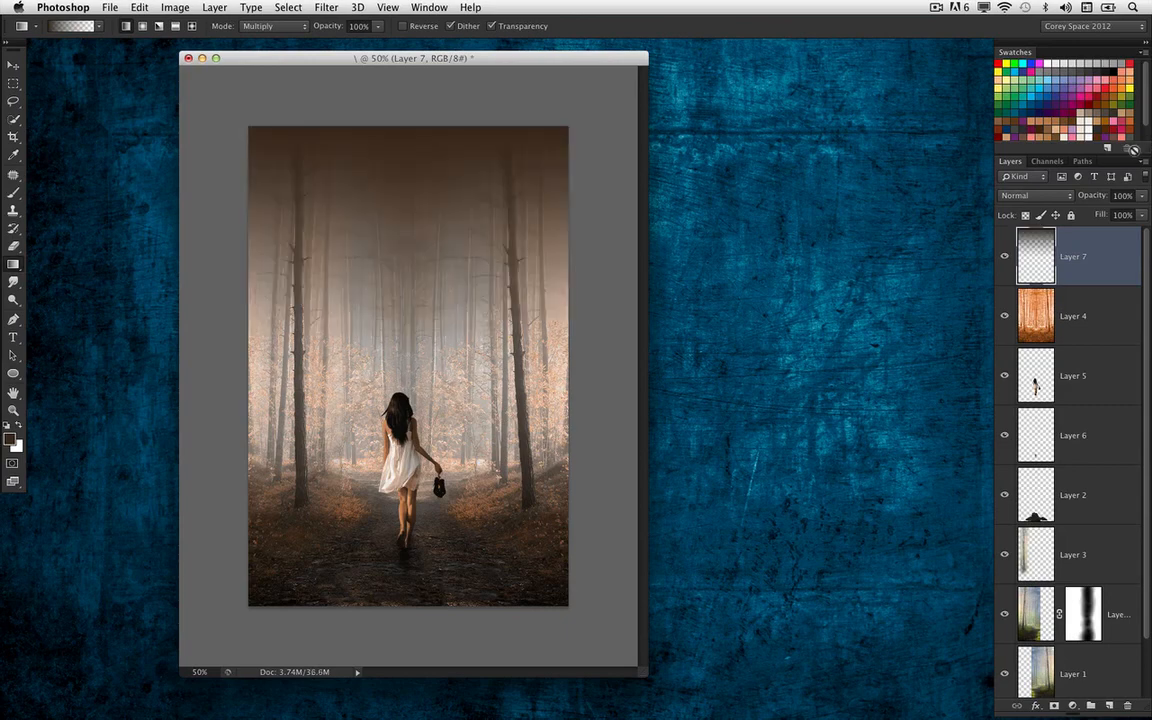
# Try Overlay, Hard Light and Linear Light on the gradient in Layer 7, and settle on the Vivid Light blend mode
pyautogui.click(1025, 195)
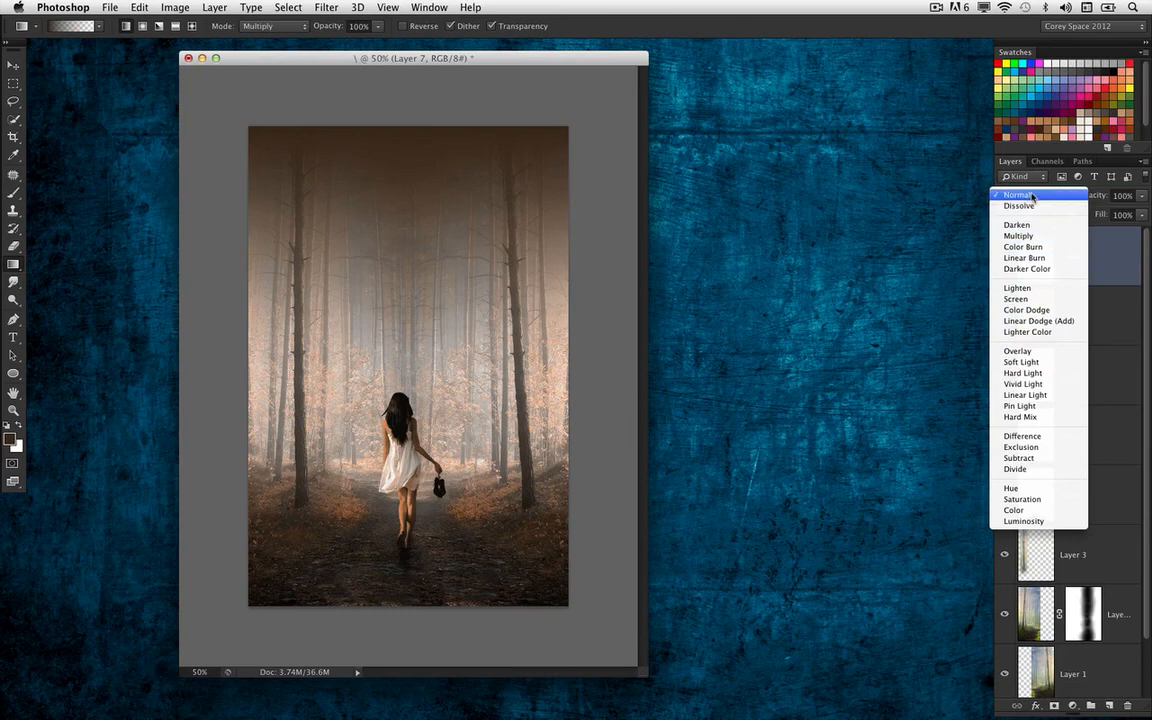
pyautogui.click(1045, 352)
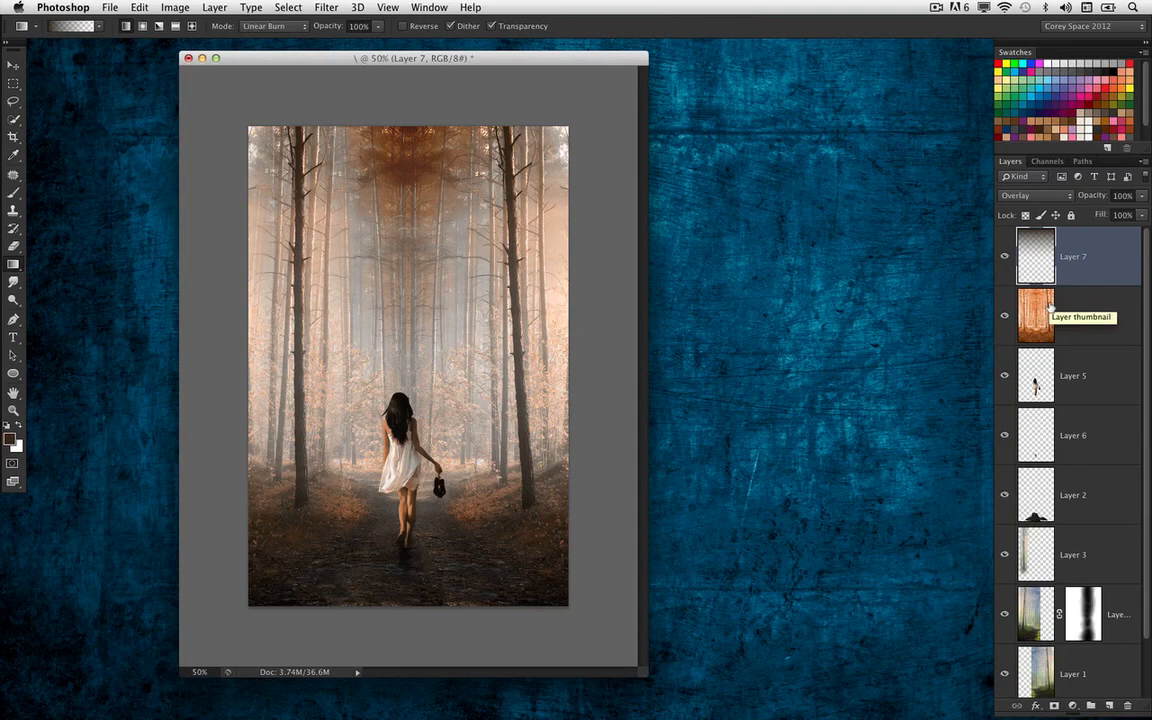
pyautogui.click(10, 58)
pyautogui.hotkey('shift', '+')
pyautogui.hotkey('shift', '+')
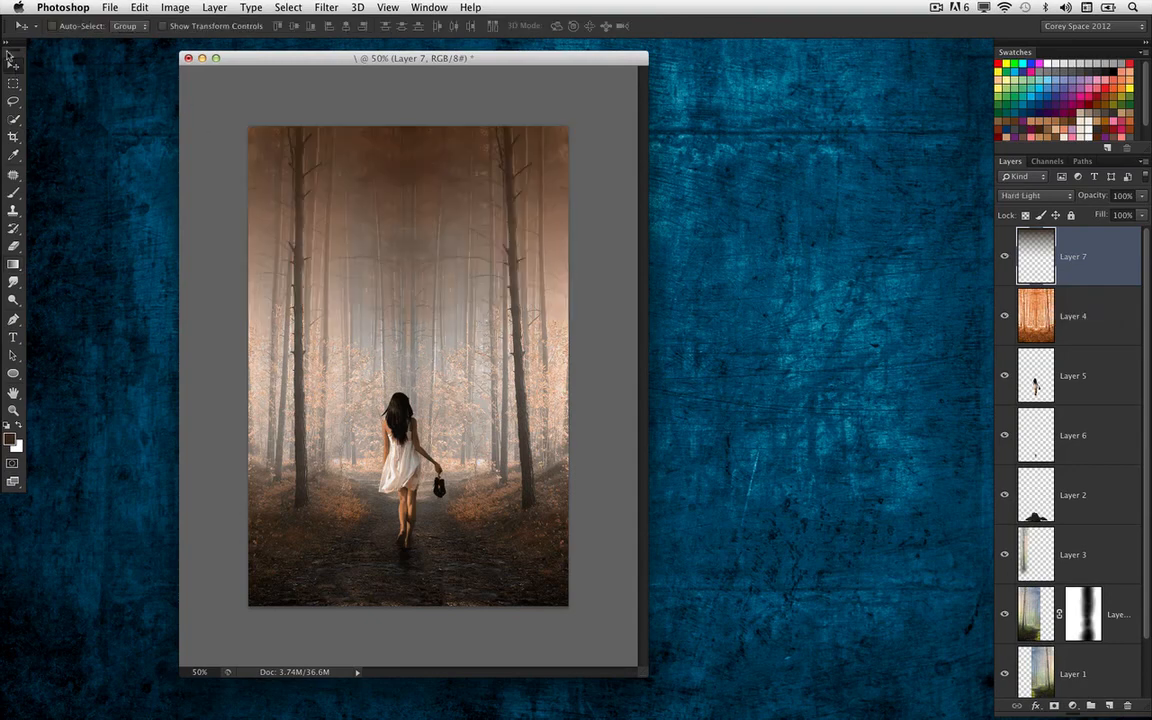
pyautogui.hotkey('shift', '+')
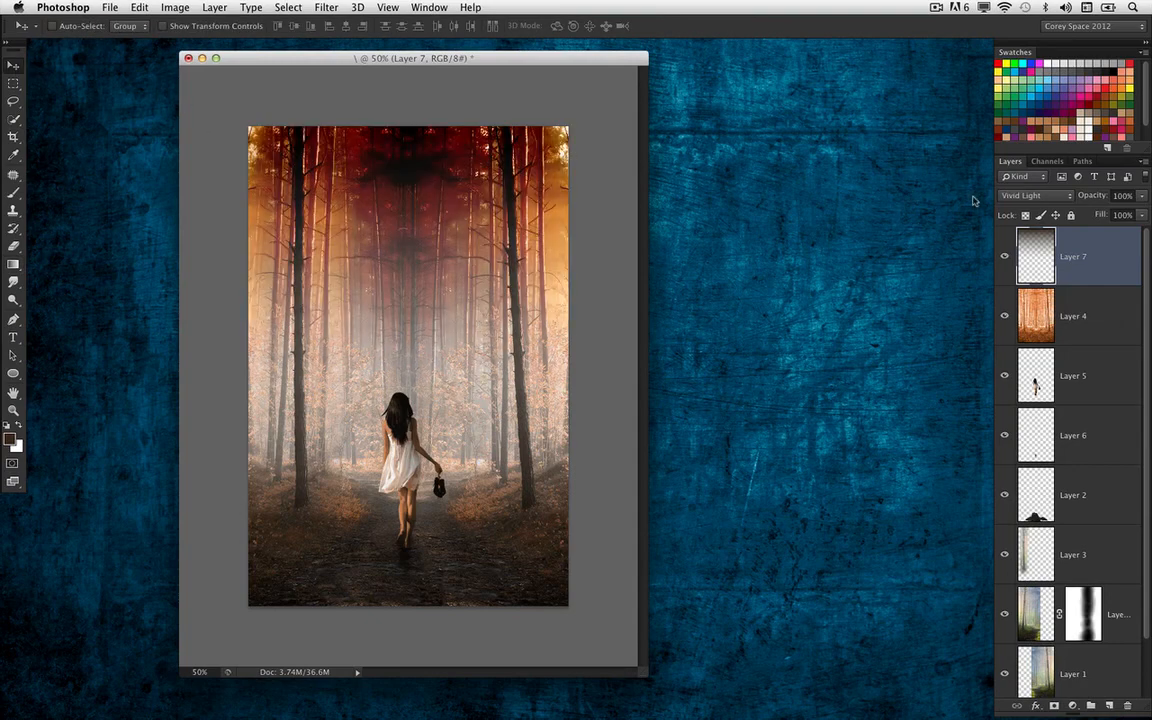
pyautogui.click(1035, 195)
pyautogui.click(1030, 207)
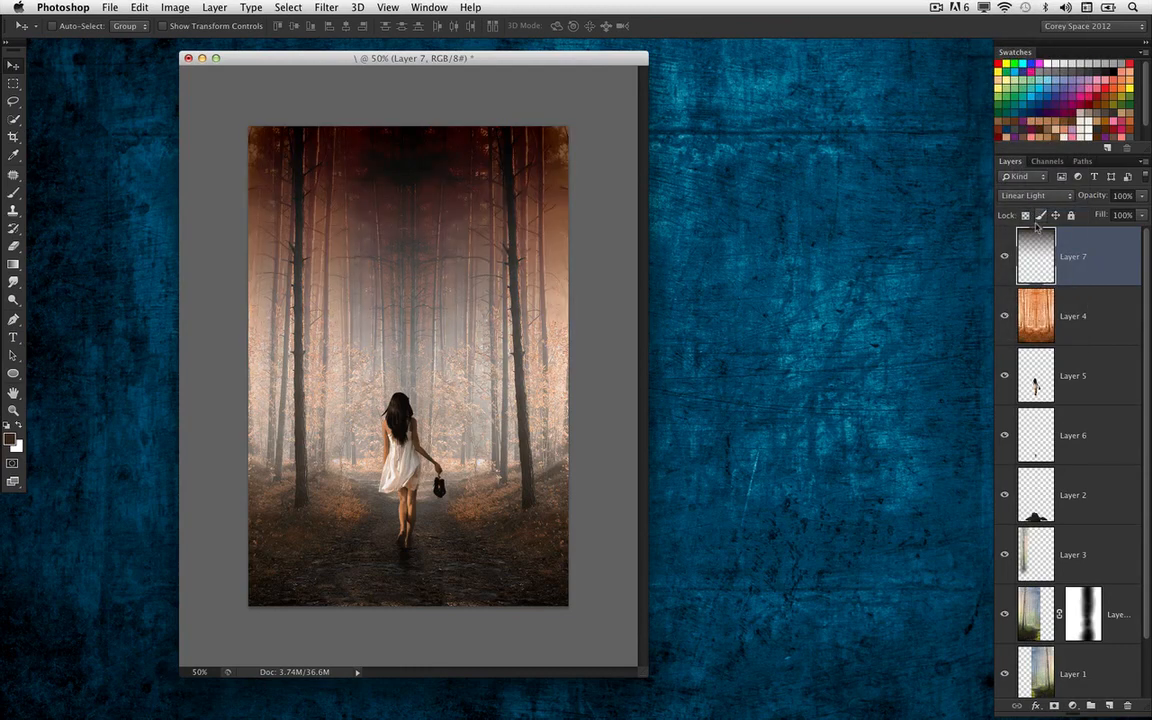
pyautogui.click(1035, 195)
pyautogui.click(1060, 184)
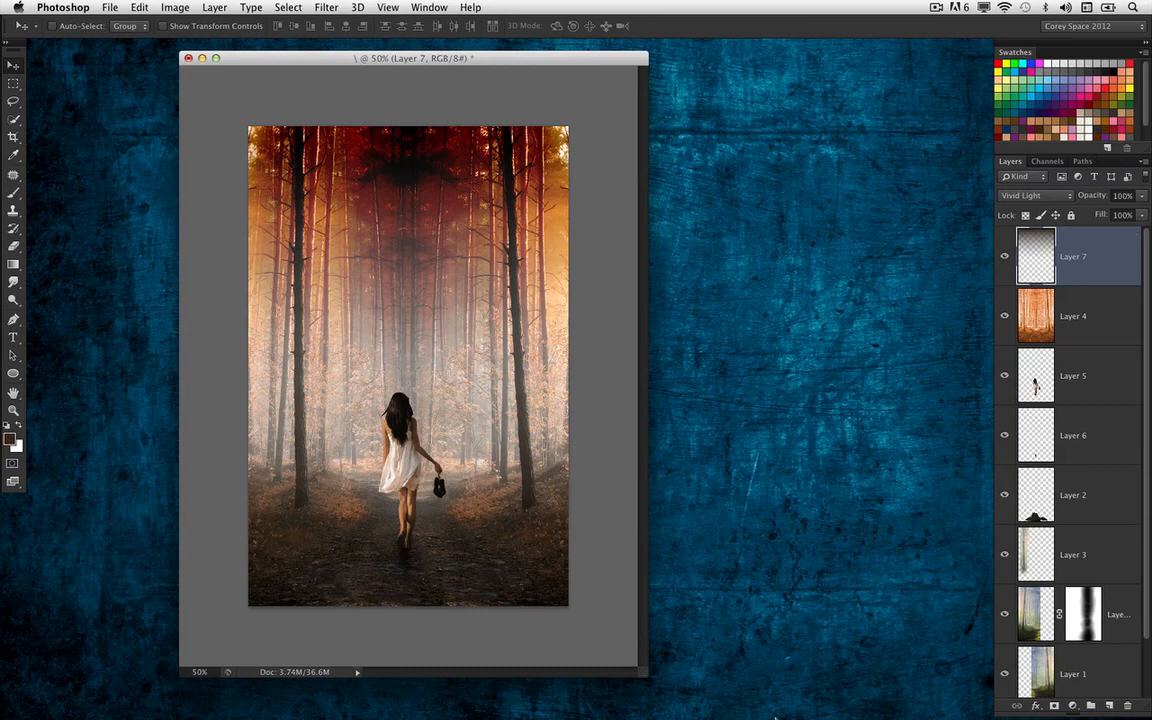
# Restore the minimized fire image Fotolia_47492243_Subscription_XXL.jpg and arrange its window beside the forest composite
pyautogui.moveTo(448, 59); pyautogui.dragTo(438, 58)
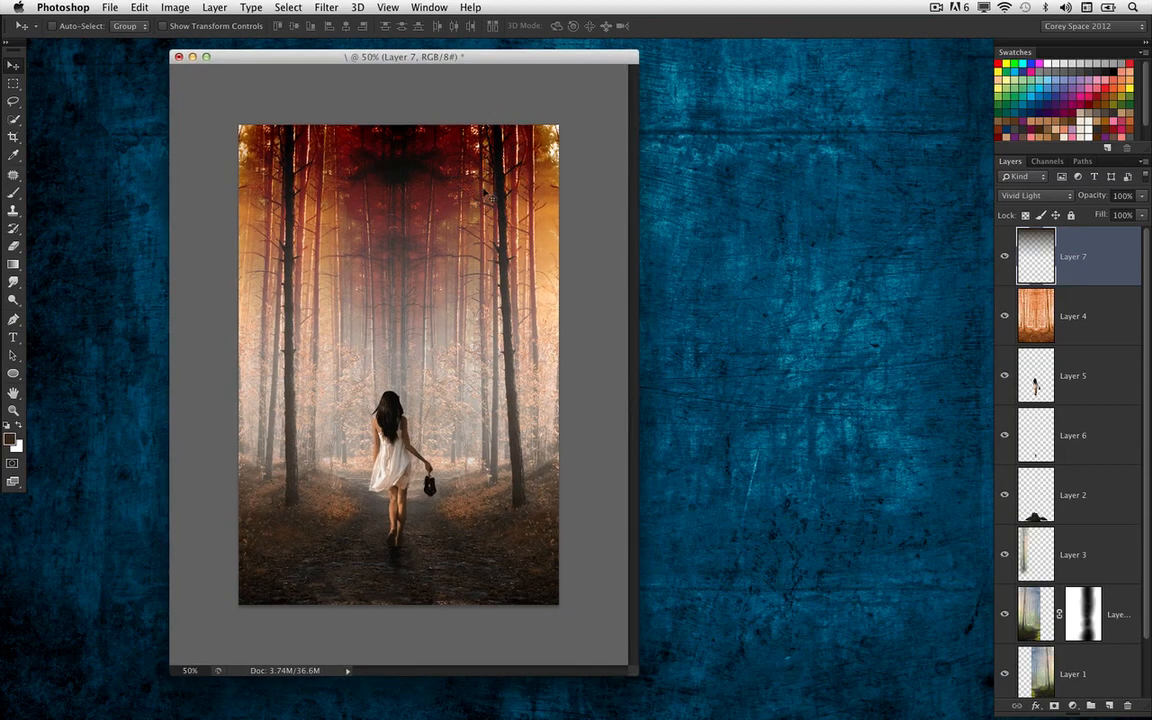
pyautogui.moveTo(766, 712)
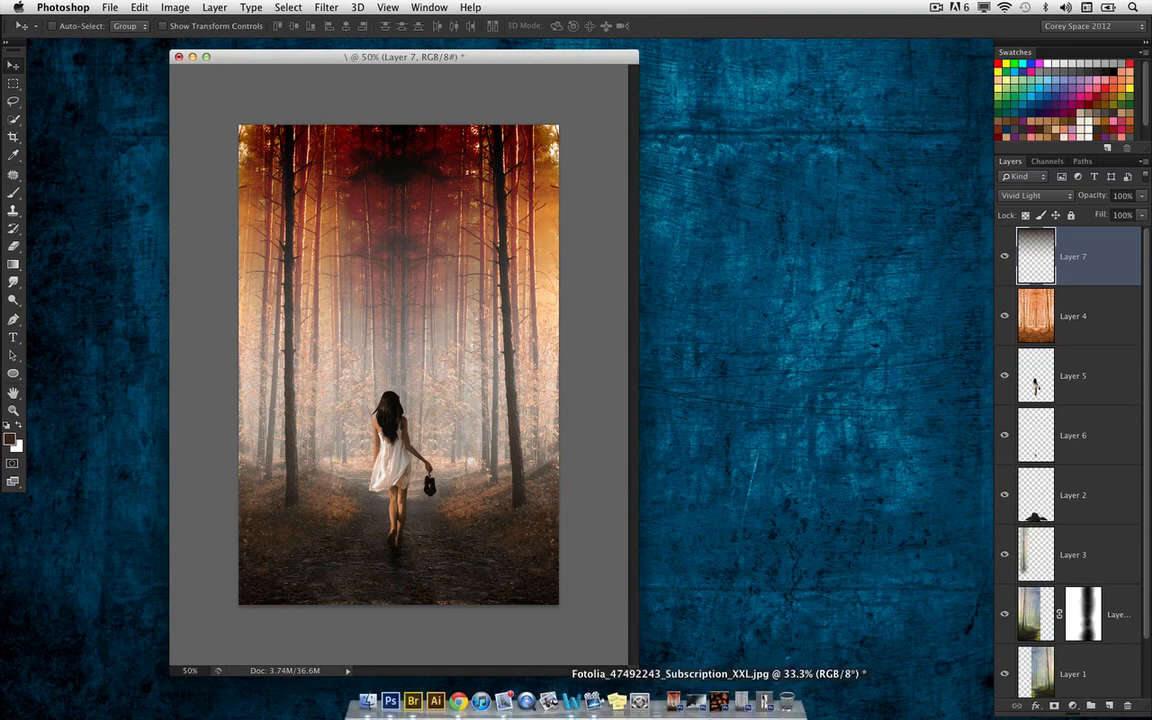
pyautogui.click(716, 712)
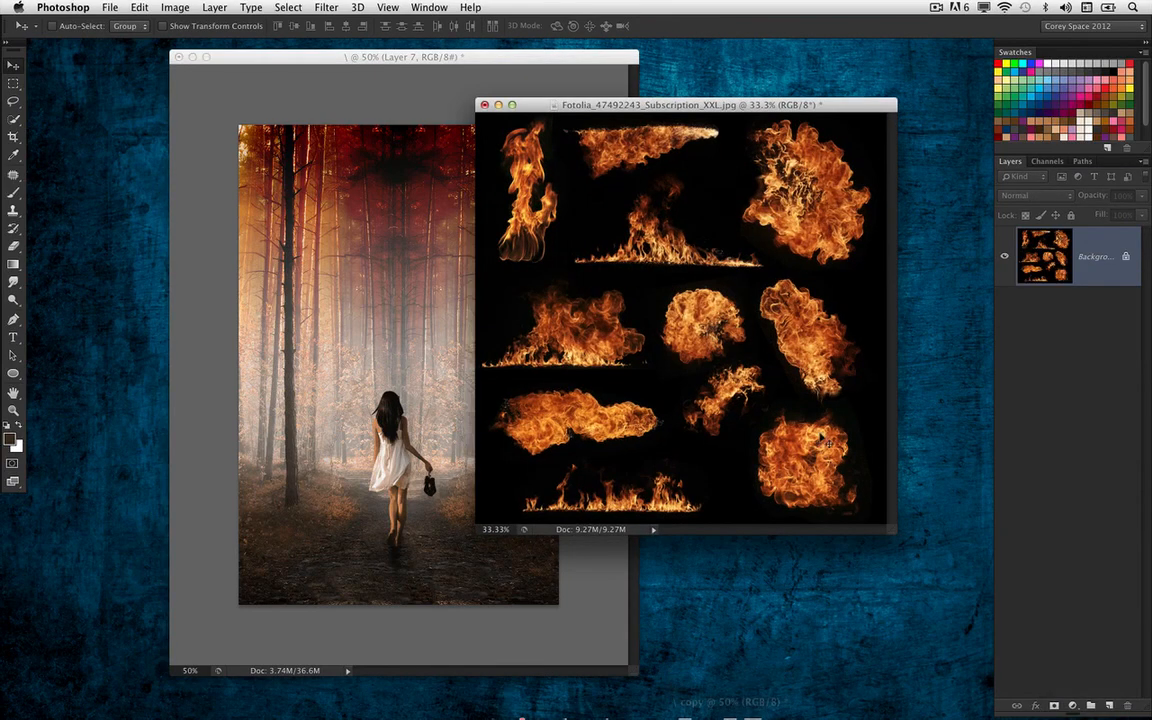
pyautogui.moveTo(762, 104); pyautogui.dragTo(927, 123)
pyautogui.click(459, 64)
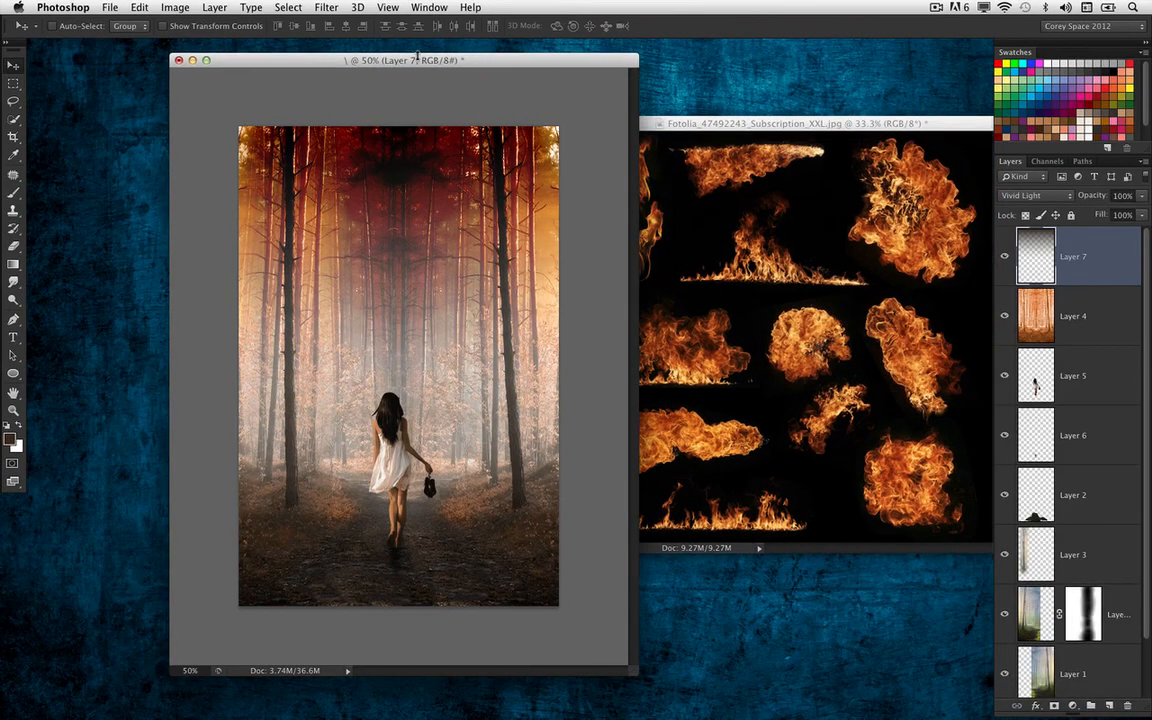
pyautogui.moveTo(459, 66); pyautogui.dragTo(354, 59)
pyautogui.click(760, 124)
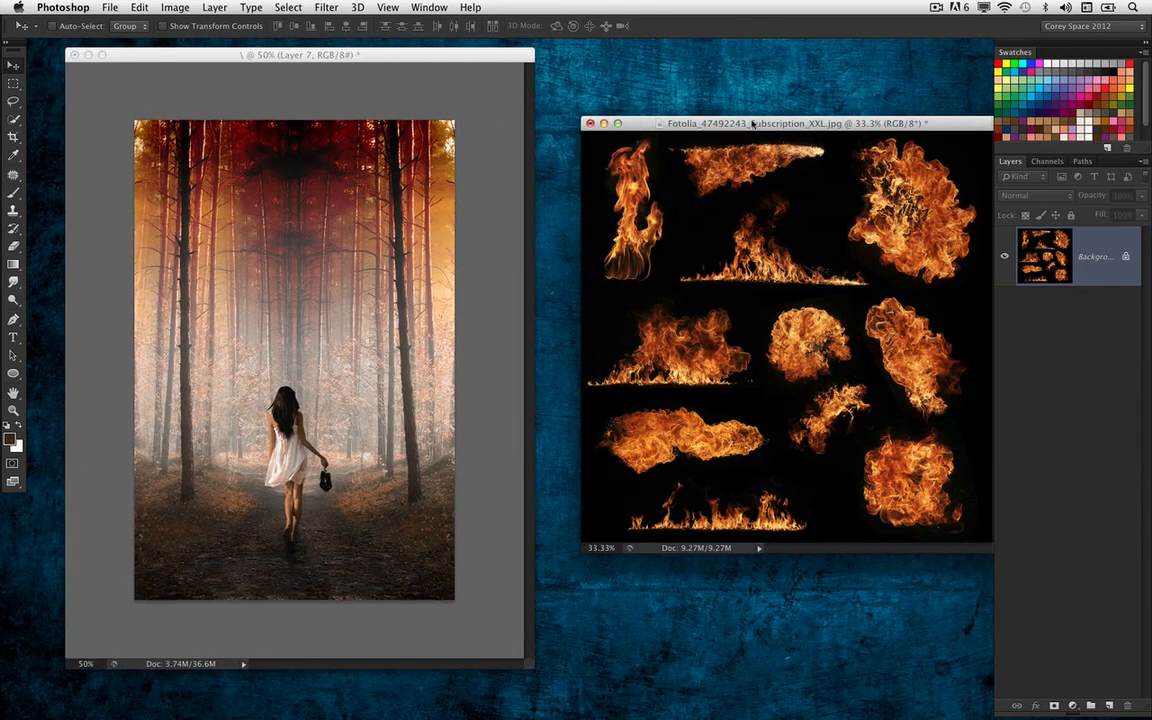
pyautogui.moveTo(760, 124)
pyautogui.mouseDown()
pyautogui.moveTo(686, 117)
pyautogui.moveTo(754, 112)
pyautogui.mouseUp()
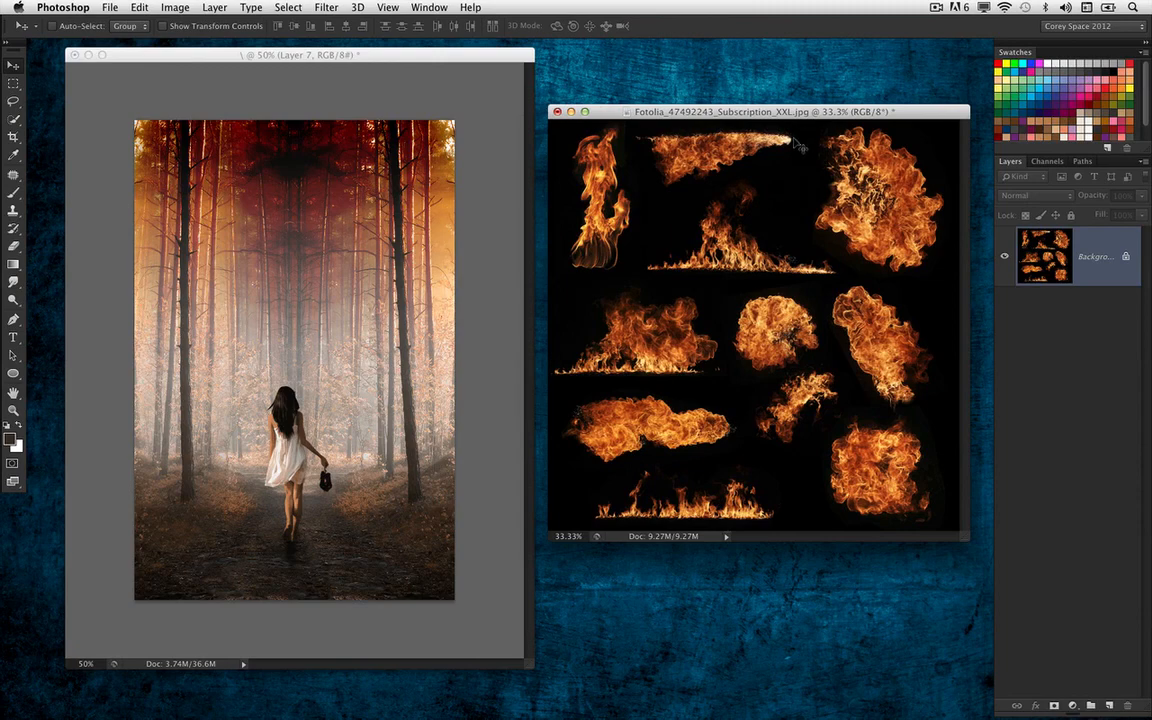
# Load the fire image's Red channel as a selection and reactivate the RGB composite channel
pyautogui.click(1060, 163)
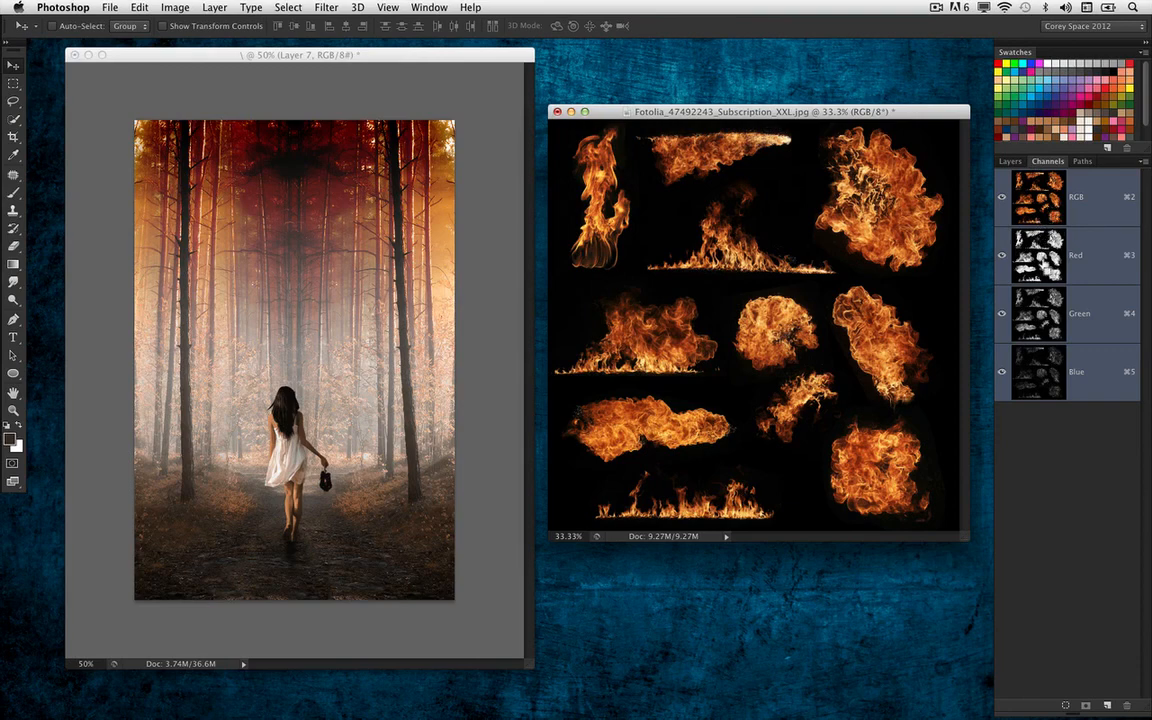
pyautogui.keyDown('super'); pyautogui.click(1043, 264); pyautogui.keyUp('super')
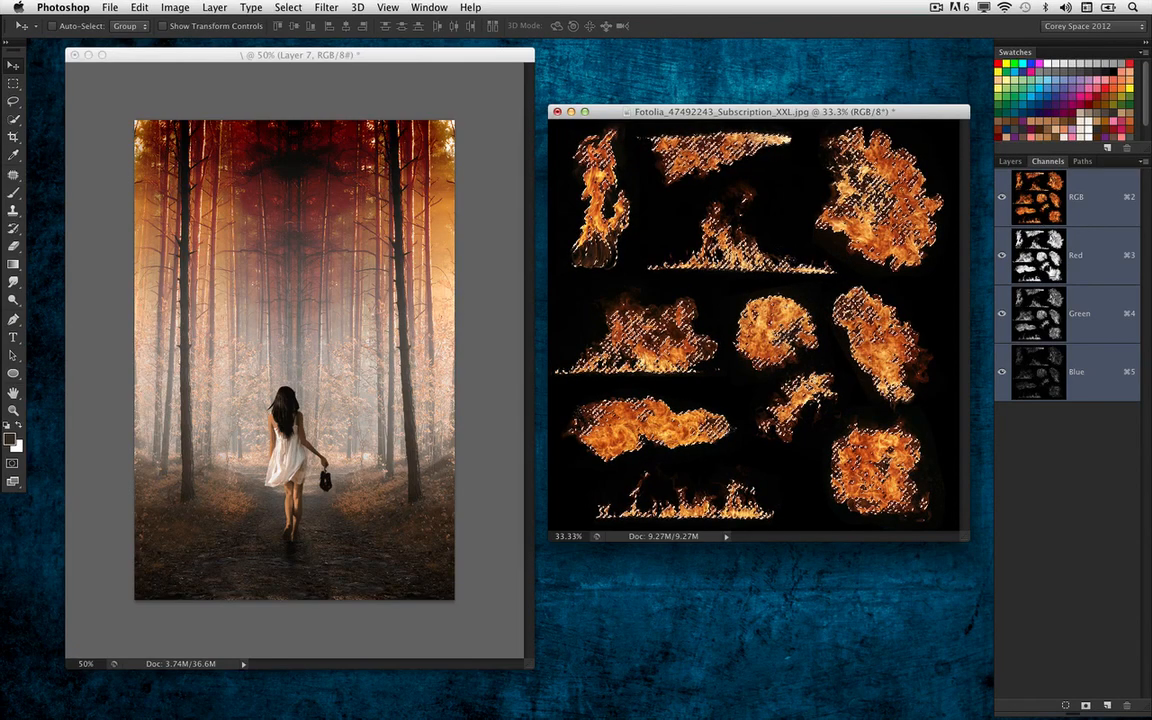
pyautogui.click(1043, 264)
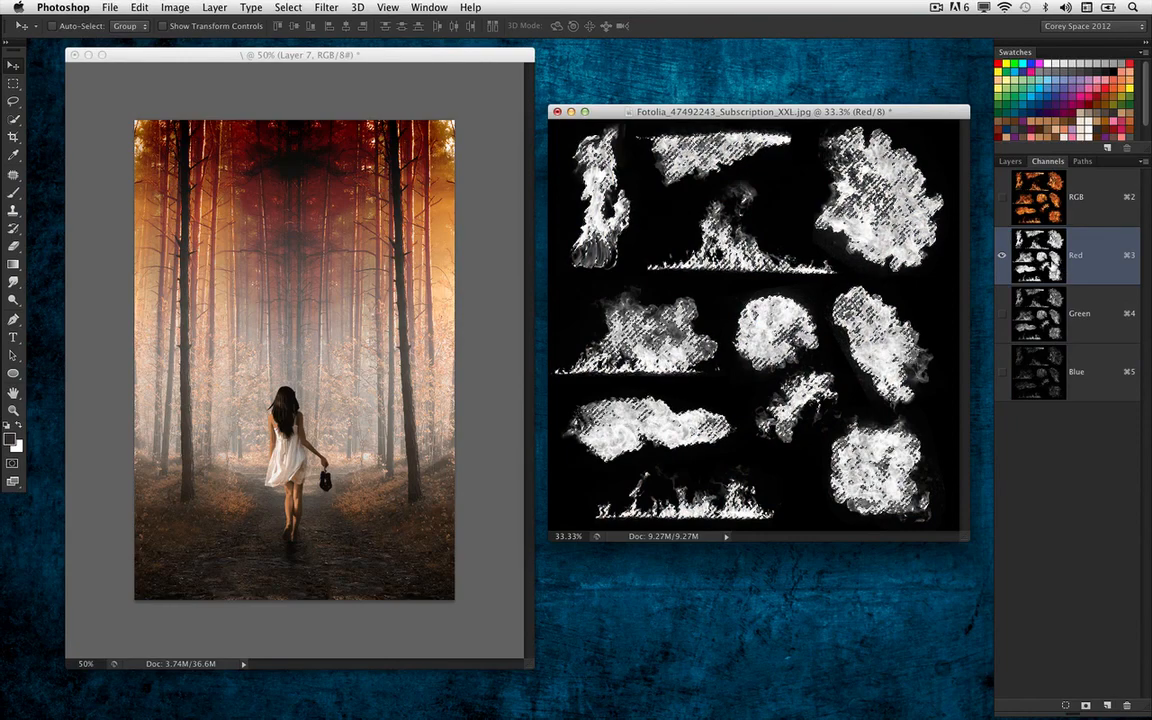
pyautogui.click(1073, 208)
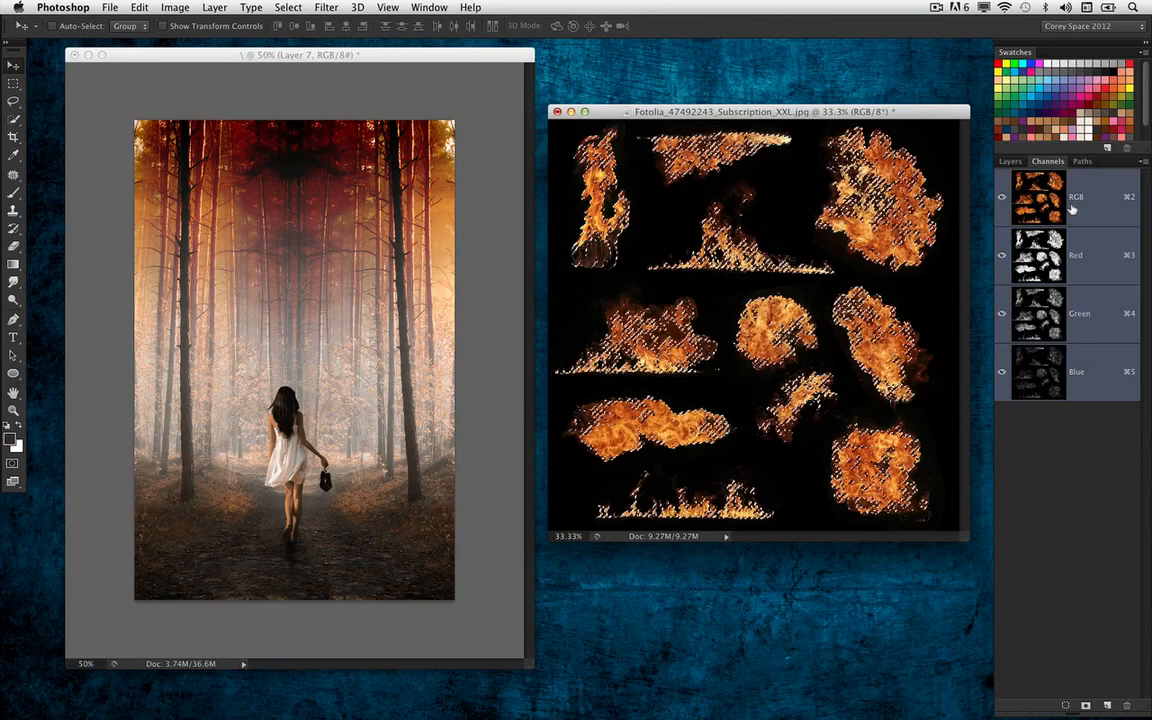
# Copy the selected flames onto a new layer and hide the fire image's Background layer
pyautogui.click(1011, 161)
pyautogui.press('super+j')
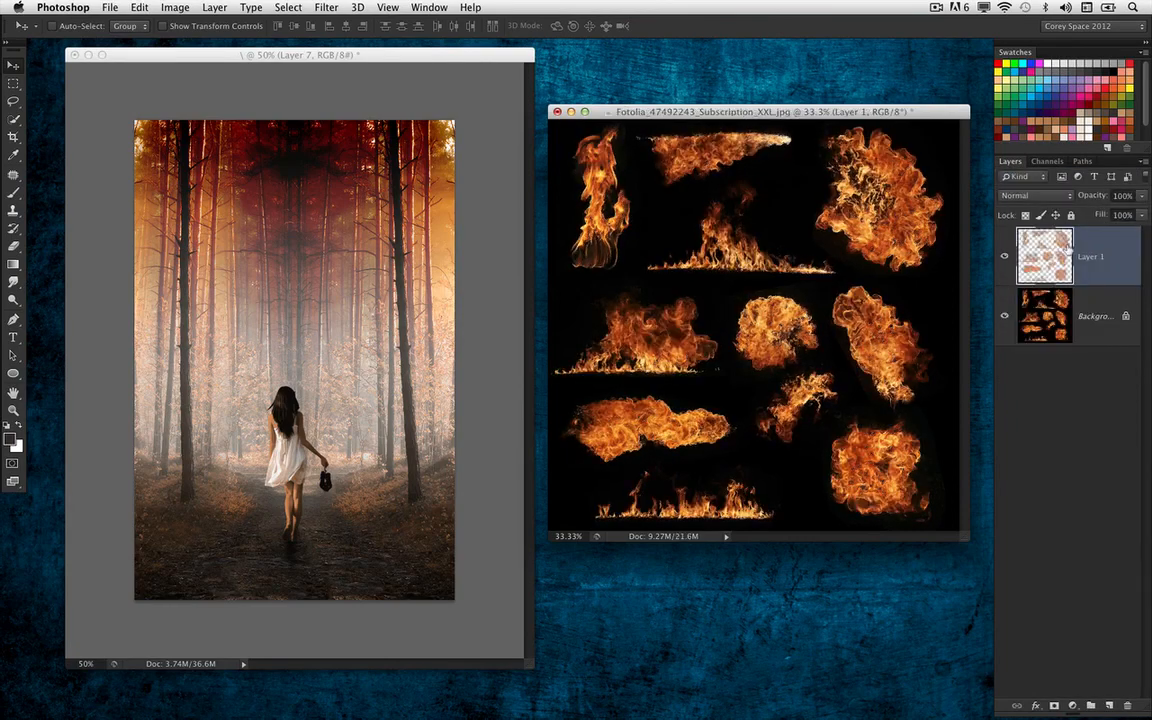
pyautogui.click(1003, 322)
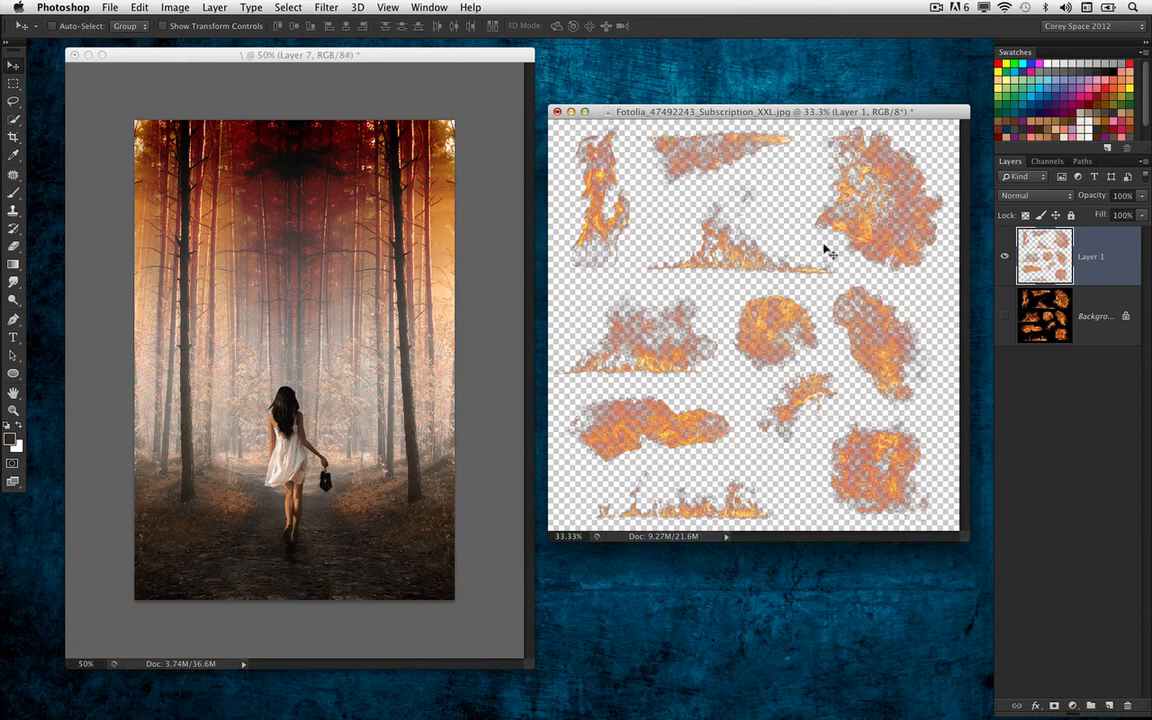
# Remove the black matte from the extracted flames on Layer 1
pyautogui.click(274, 9)
pyautogui.moveTo(249, 9)
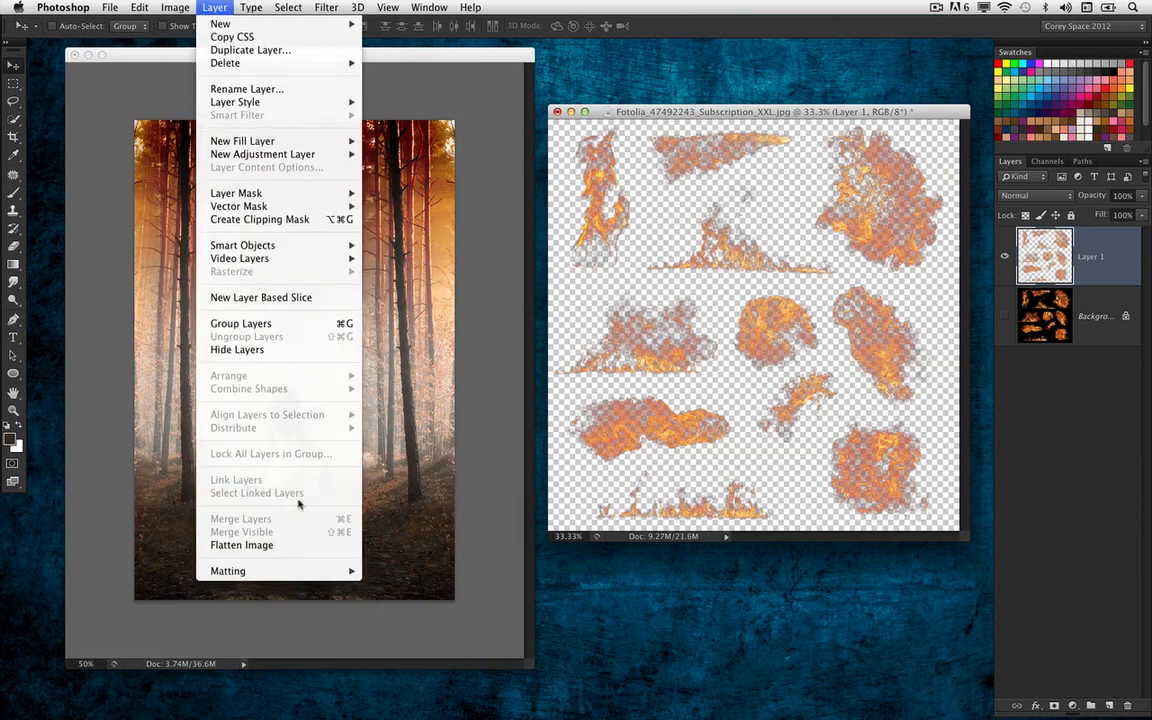
pyautogui.moveTo(300, 571)
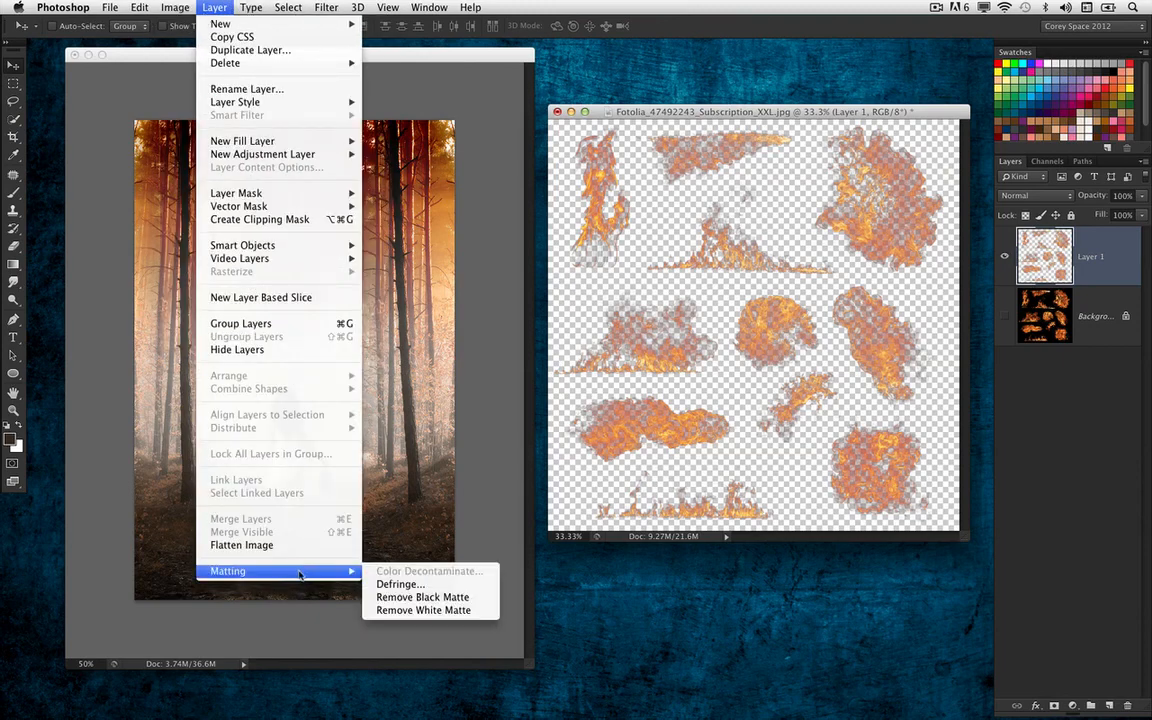
pyautogui.click(441, 600)
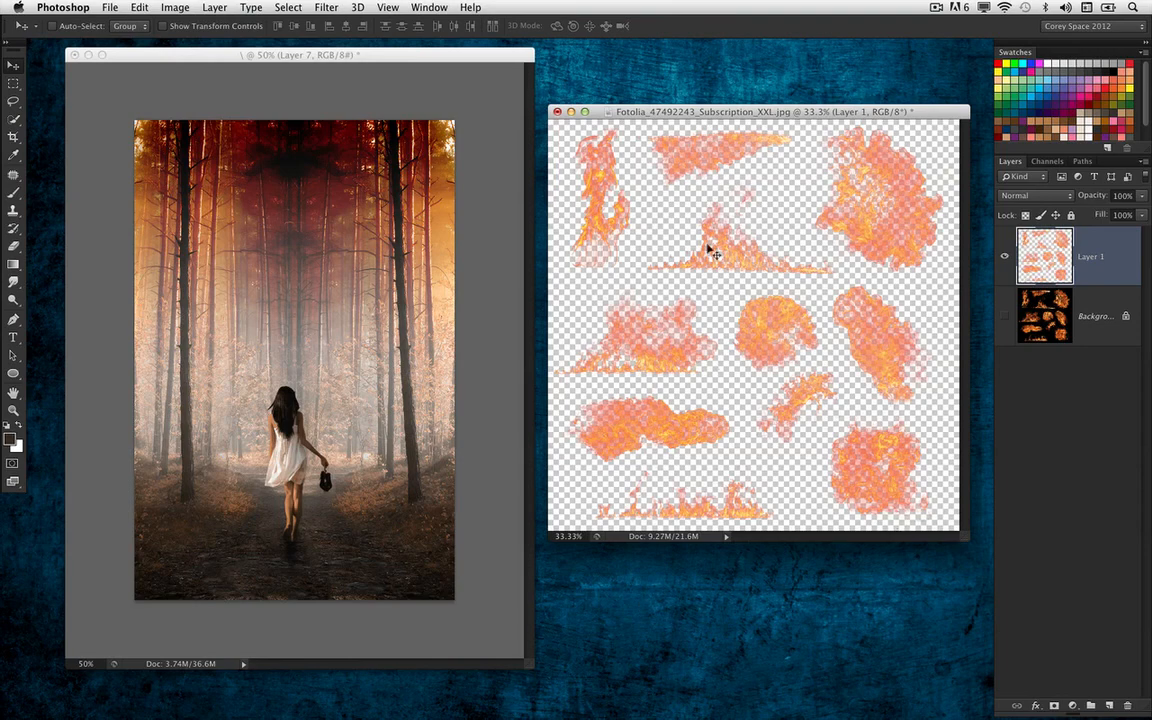
# Lasso the wide flame at the middle left of the fire image and move a copy into the forest composite
pyautogui.press('l')
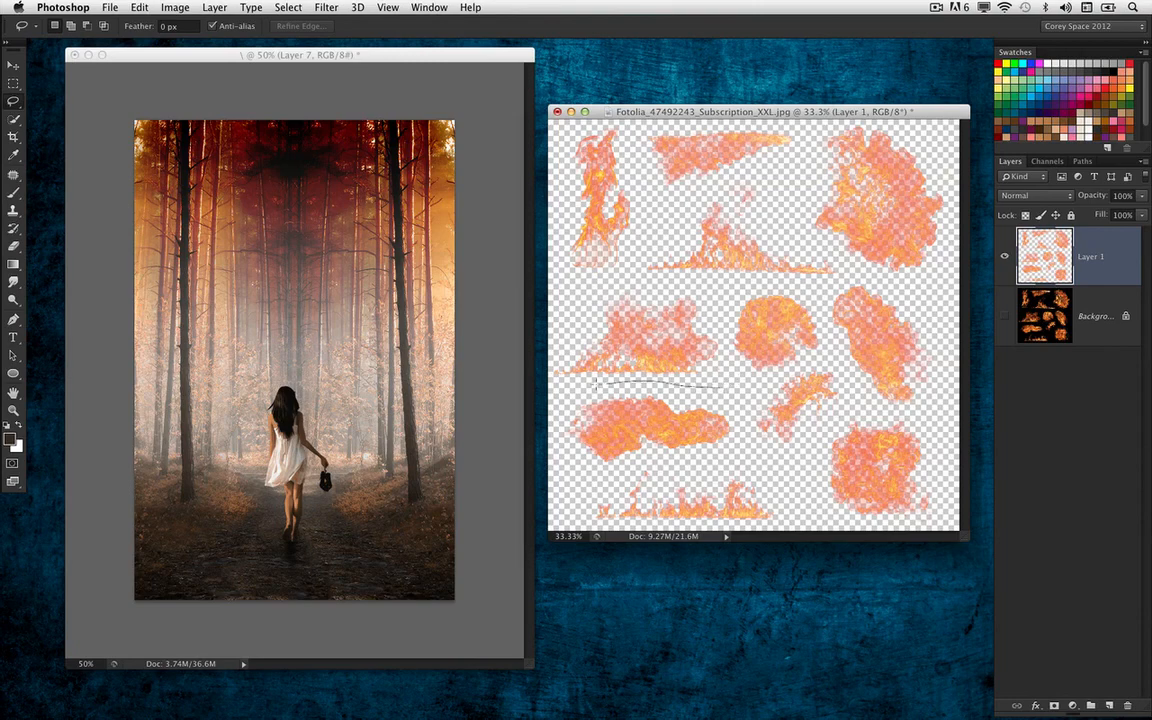
pyautogui.moveTo(596, 381)
pyautogui.mouseDown()
pyautogui.moveTo(548, 324)
pyautogui.moveTo(658, 287)
pyautogui.mouseUp()
pyautogui.moveTo(738, 345); pyautogui.dragTo(722, 380)
pyautogui.press('v')
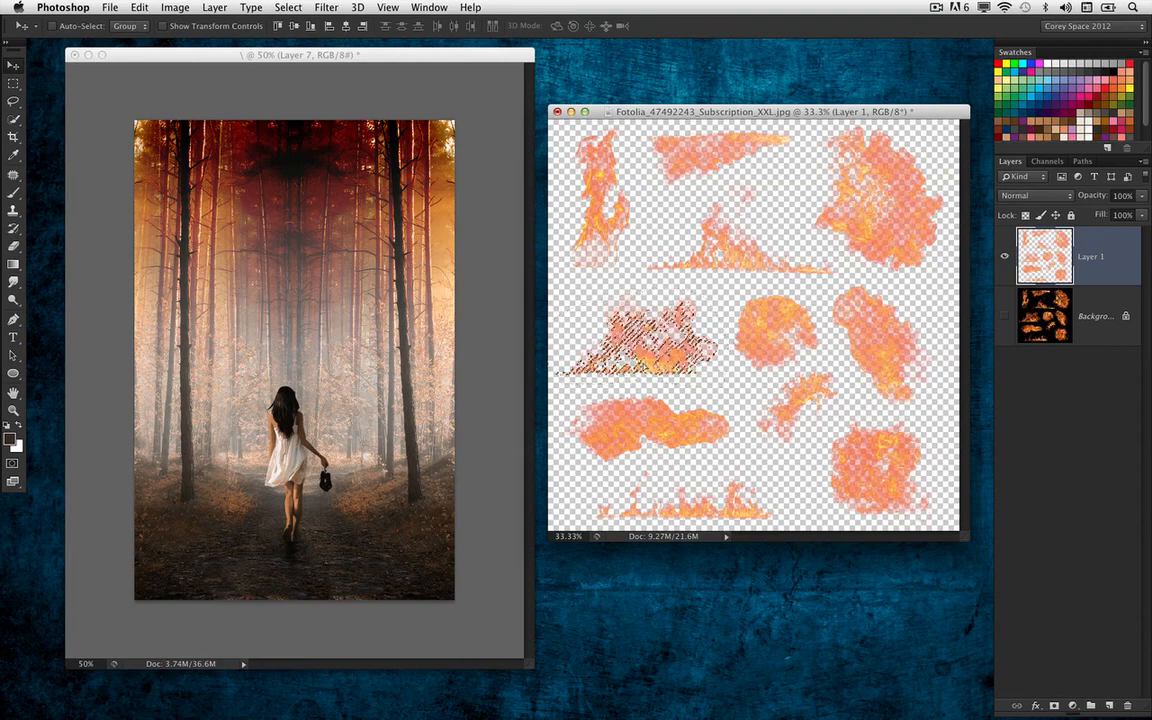
pyautogui.moveTo(640, 340); pyautogui.dragTo(322, 333)
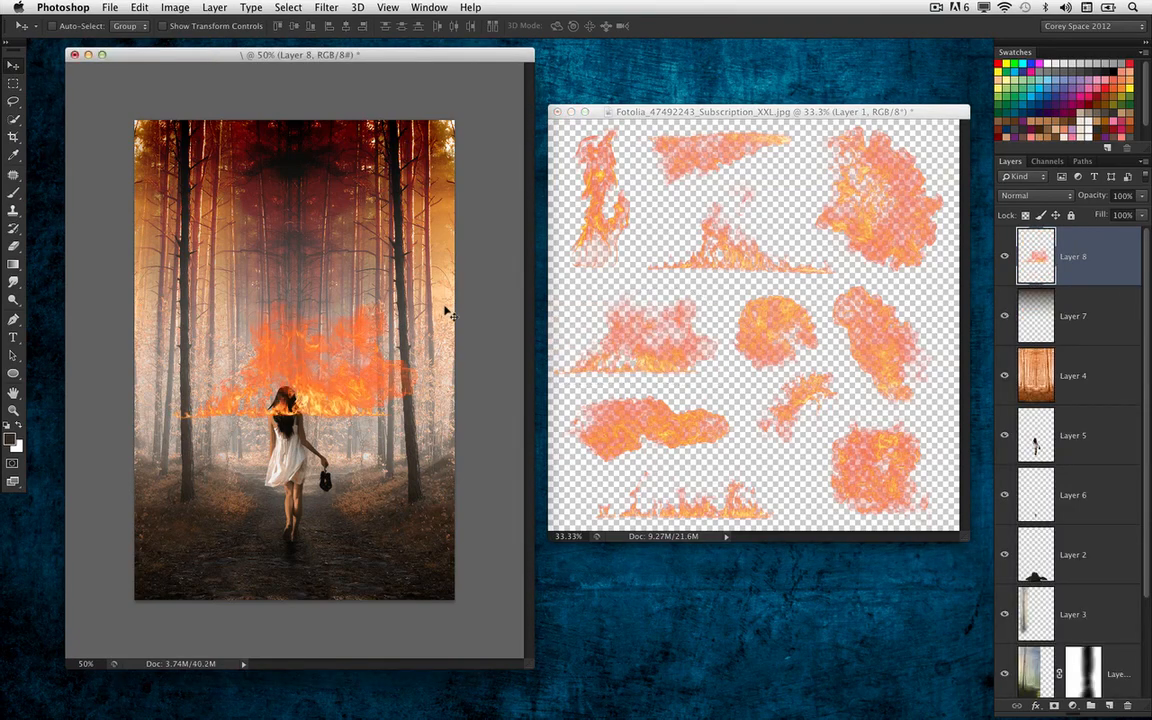
# Rotate the pasted flame to about -92.2° and place it along the upper part of the large right-hand tree trunk
pyautogui.hotkey('ctrl', 't')
pyautogui.moveTo(447, 313); pyautogui.dragTo(262, 210)
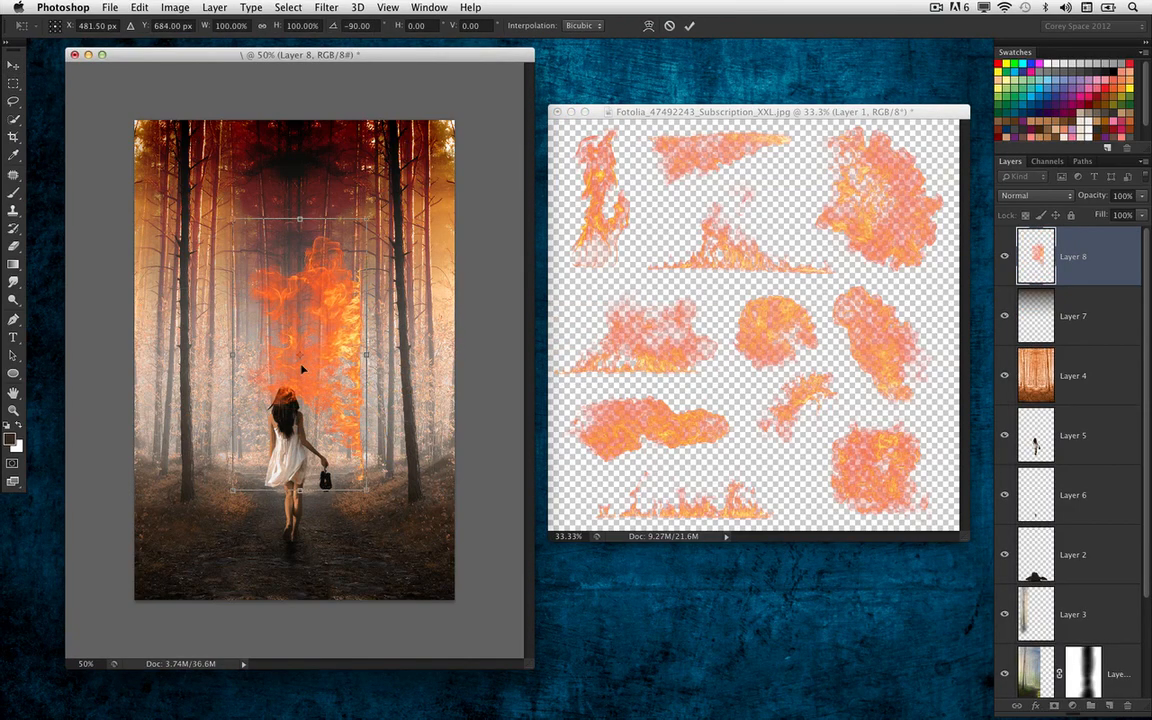
pyautogui.moveTo(302, 369); pyautogui.dragTo(357, 252)
pyautogui.moveTo(431, 213); pyautogui.dragTo(478, 243)
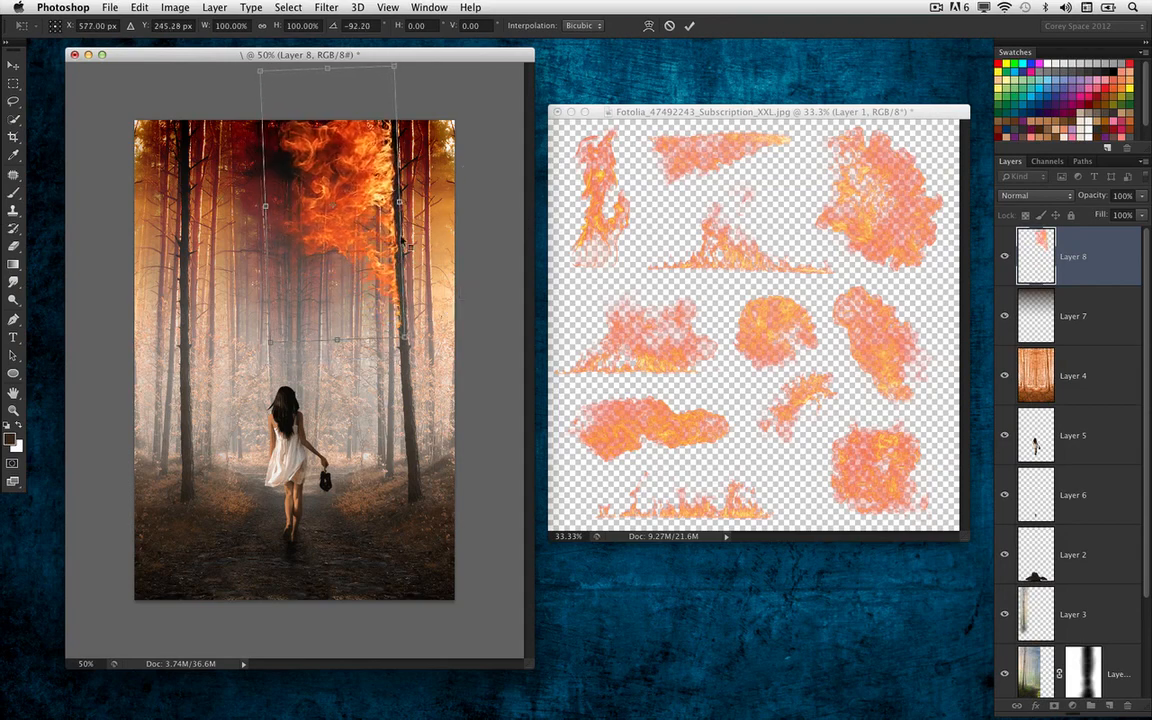
# Warp the flame so it bends up along the right-hand trunk and sweeps into the treetops, and apply the transformation
pyautogui.rightClick(356, 230)
pyautogui.click(385, 326)
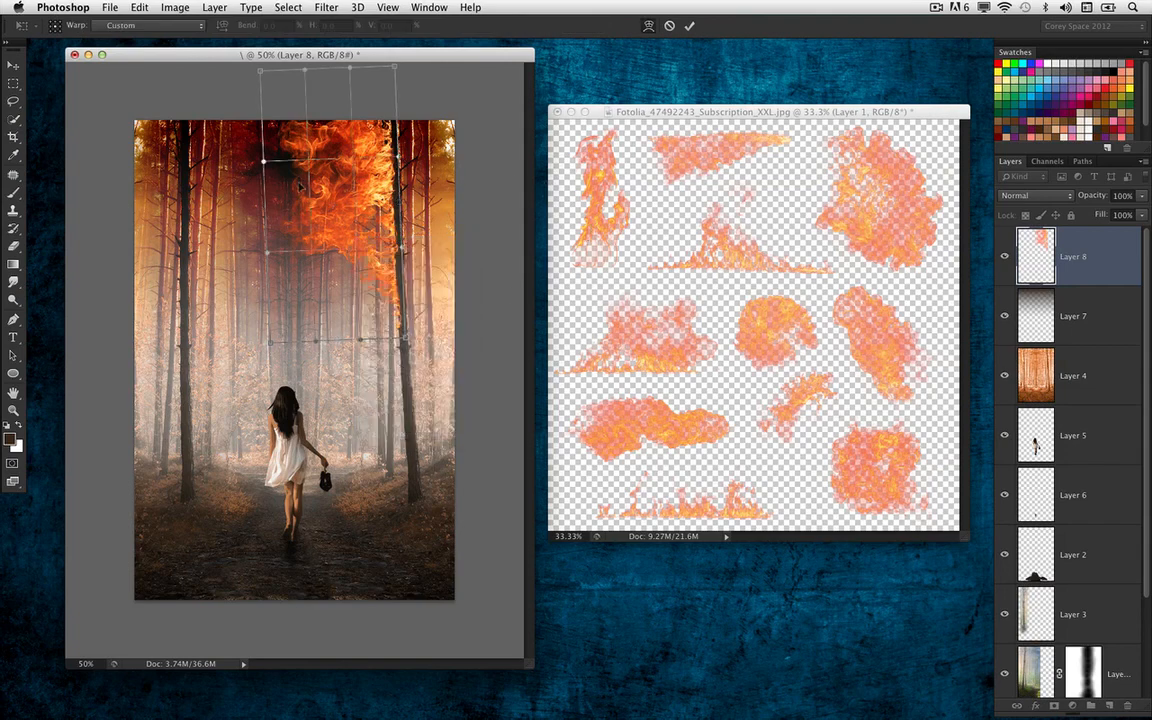
pyautogui.moveTo(270, 166); pyautogui.dragTo(286, 116)
pyautogui.moveTo(319, 219); pyautogui.dragTo(364, 218)
pyautogui.moveTo(267, 248); pyautogui.dragTo(227, 190)
pyautogui.moveTo(315, 177); pyautogui.dragTo(377, 107)
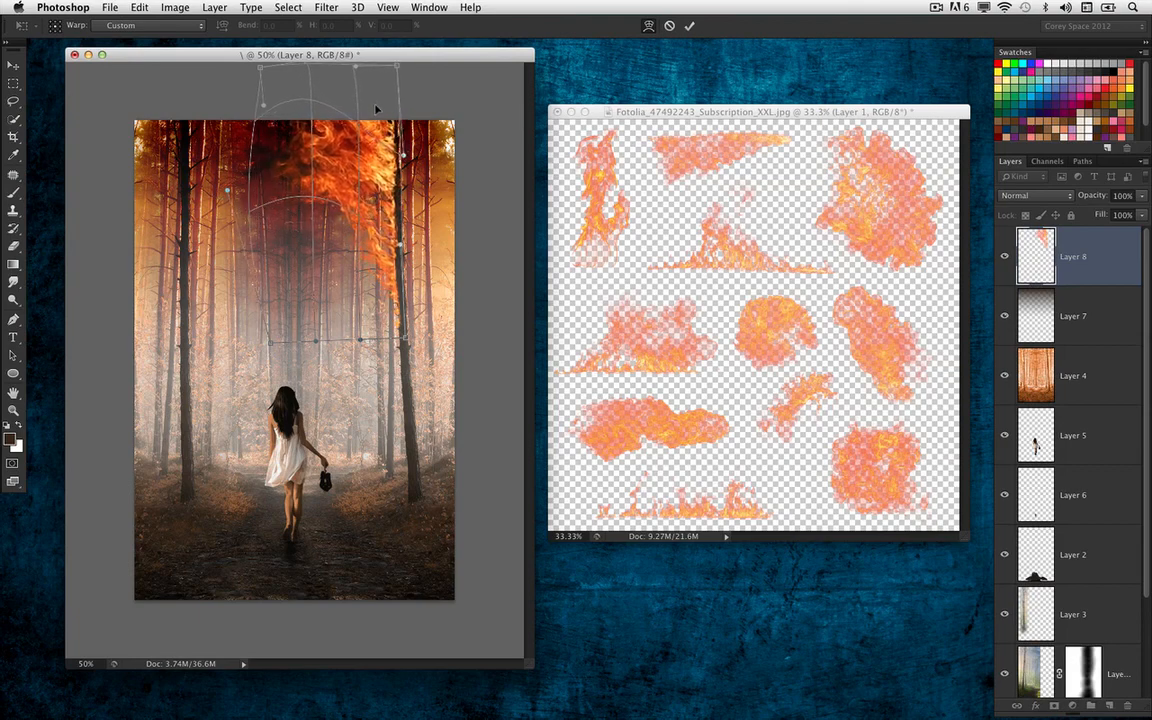
pyautogui.moveTo(272, 341); pyautogui.dragTo(283, 321)
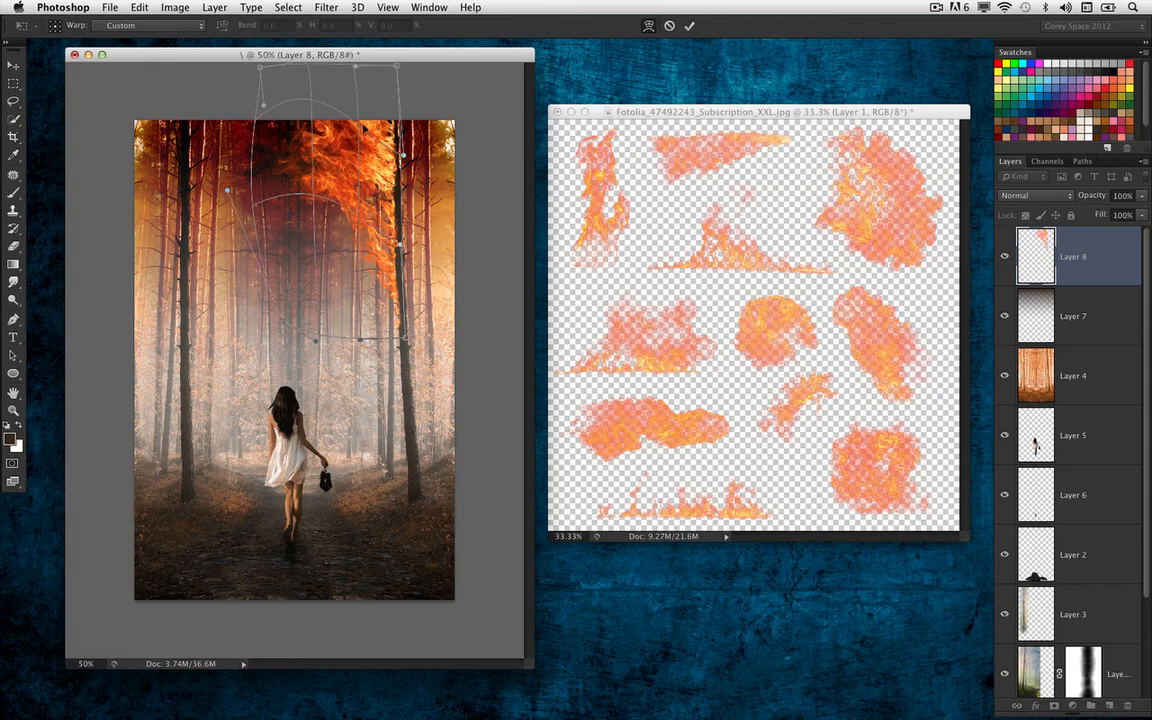
pyautogui.press('Return')
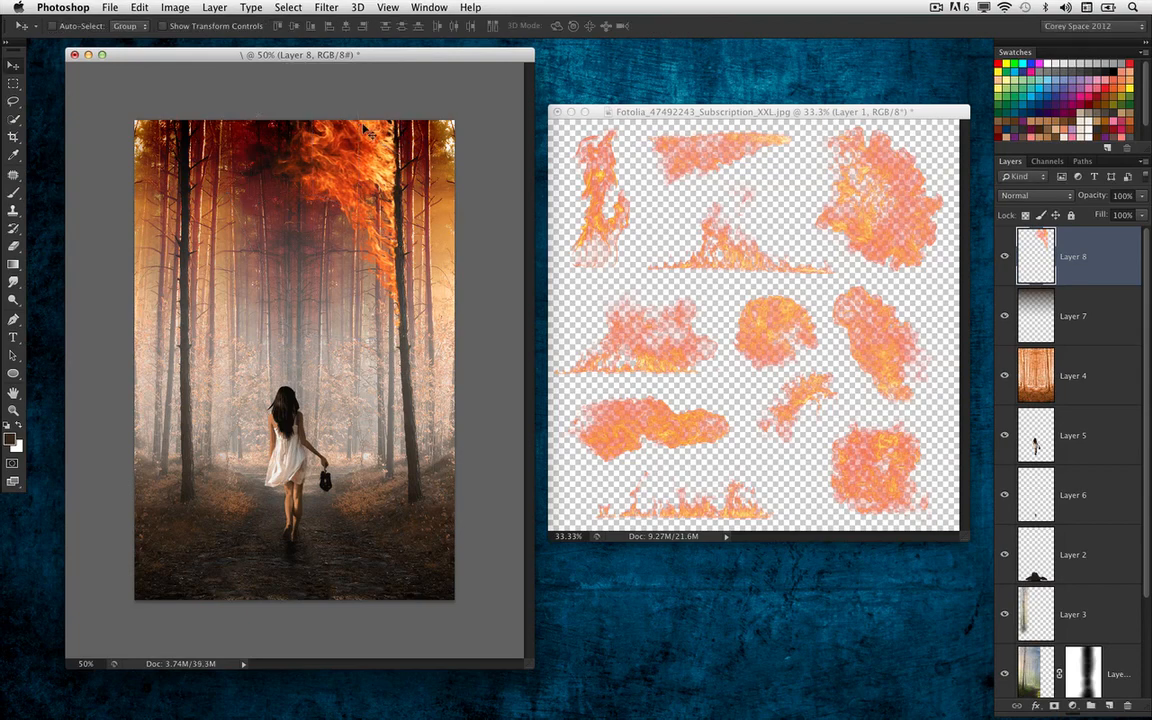
# Blend Layer 8 into the dark areas by splitting the Underlying Layer black point of Blend If to 0 / 50
pyautogui.doubleClick(1100, 268)
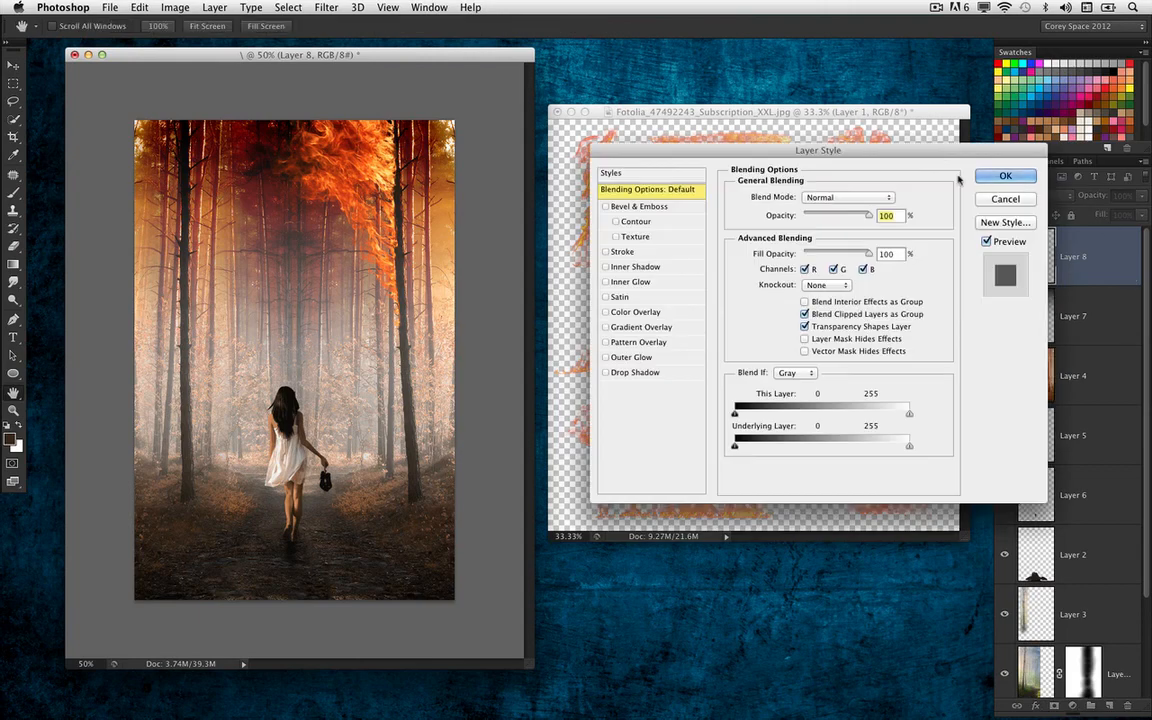
pyautogui.moveTo(910, 167); pyautogui.dragTo(891, 140)
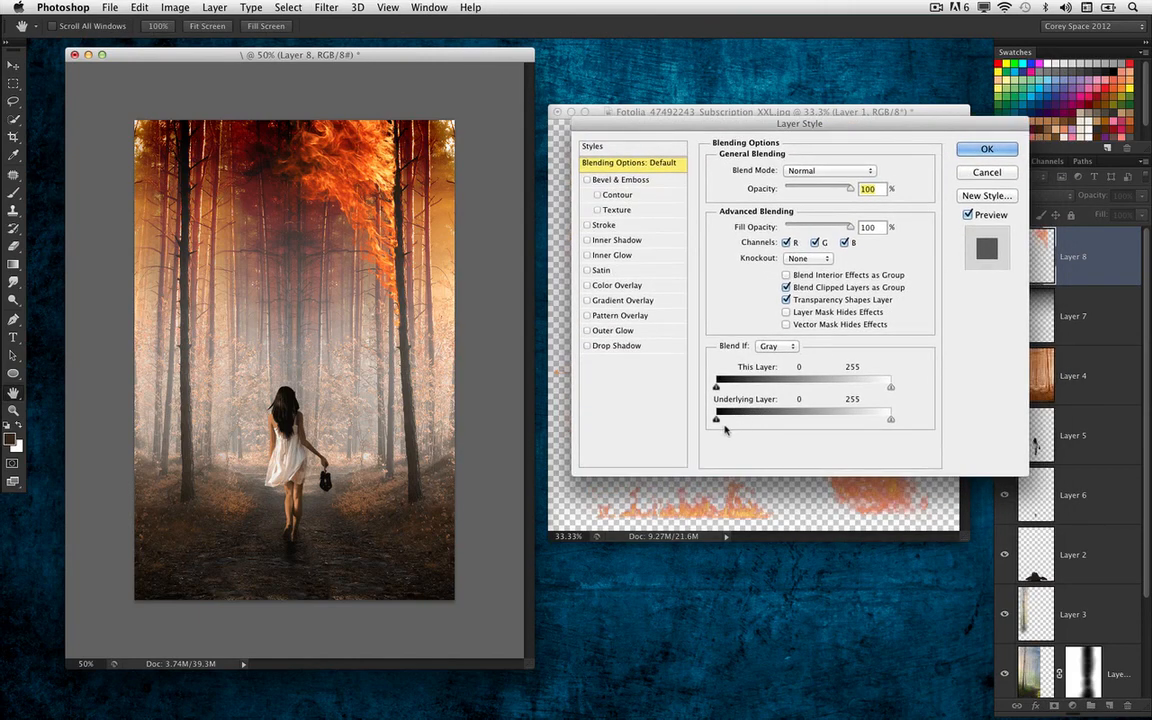
pyautogui.moveTo(717, 419); pyautogui.dragTo(756, 431)
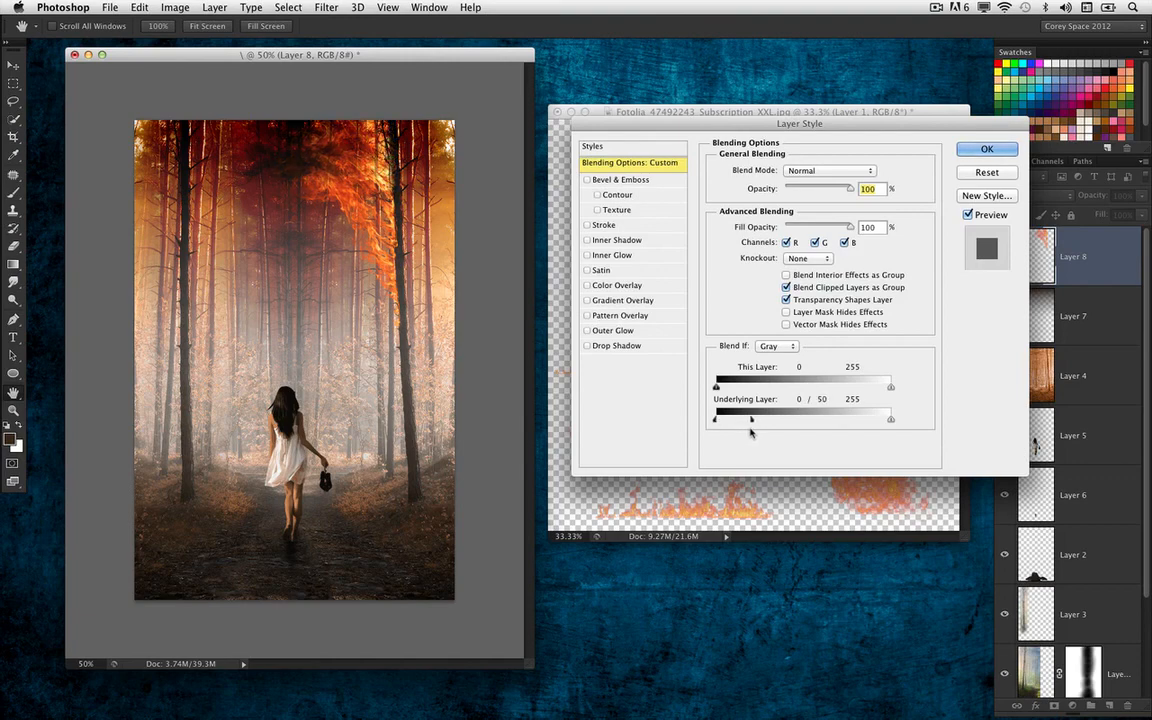
pyautogui.press('Return')
# Lasso the wide-based flame at the upper middle of the fire image and move a copy into the forest composite
pyautogui.click(13, 101)
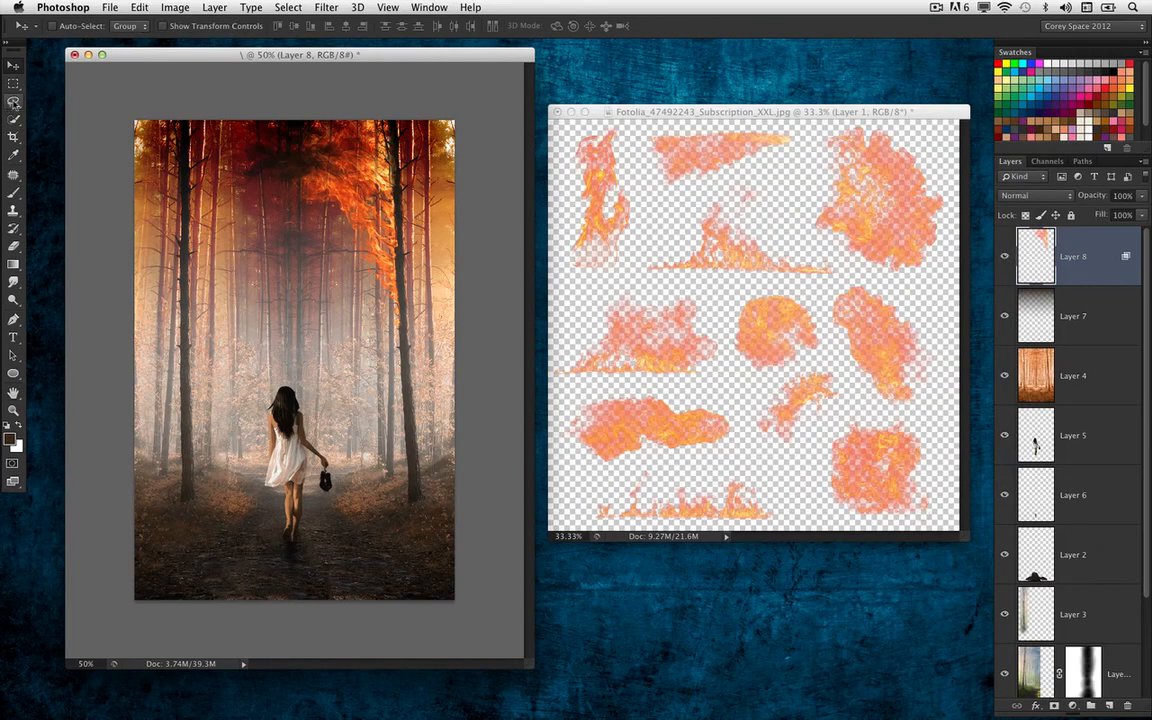
pyautogui.click(760, 236)
pyautogui.press('super+d')
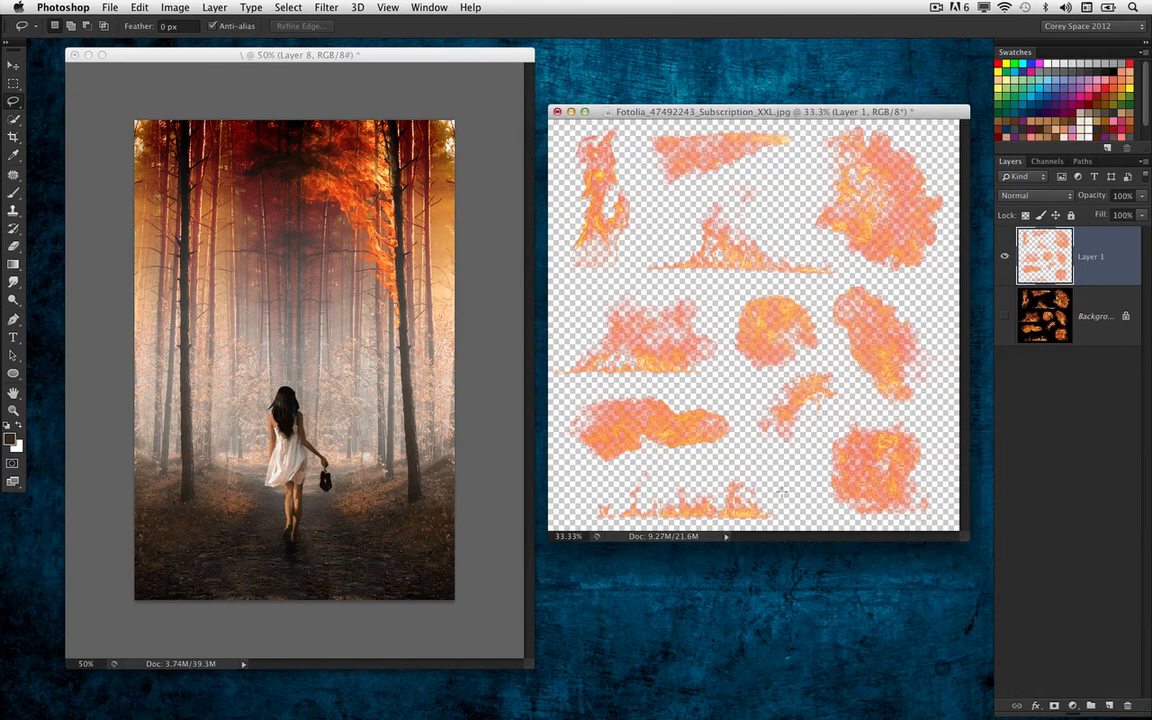
pyautogui.moveTo(827, 283); pyautogui.dragTo(677, 280)
pyautogui.moveTo(656, 226)
pyautogui.mouseDown()
pyautogui.moveTo(686, 190)
pyautogui.moveTo(738, 180)
pyautogui.moveTo(802, 207)
pyautogui.moveTo(836, 266)
pyautogui.mouseUp()
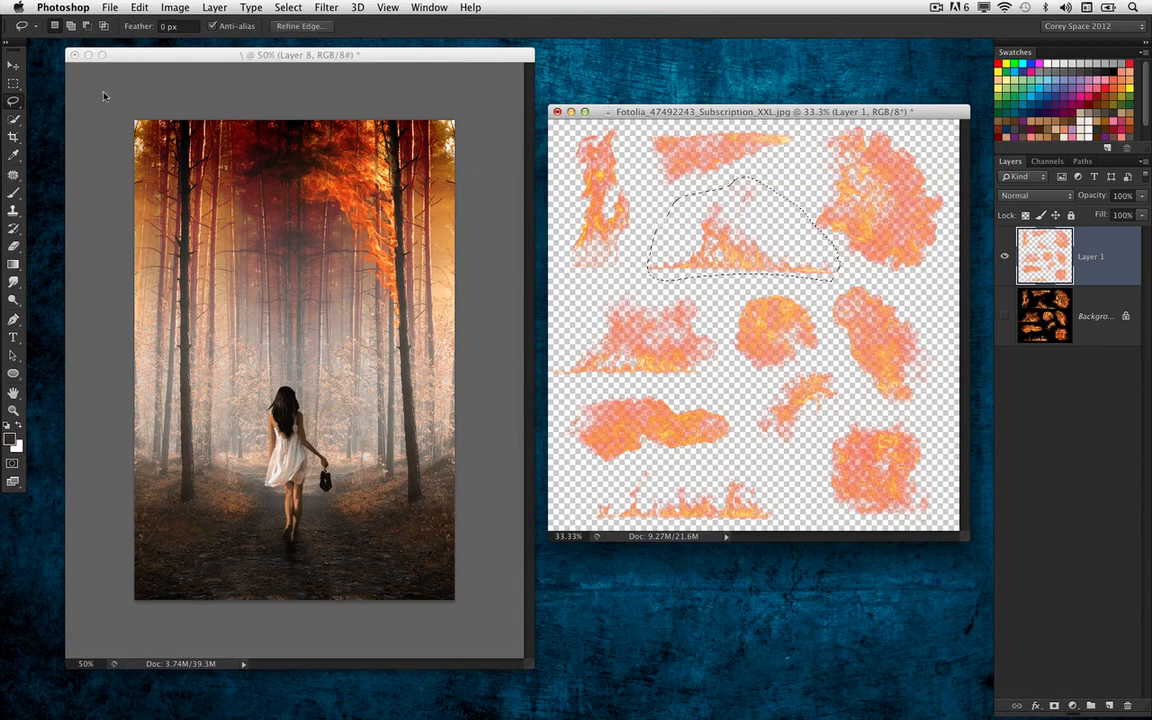
pyautogui.press('v')
pyautogui.moveTo(746, 280)
pyautogui.mouseDown()
pyautogui.moveTo(492, 273)
pyautogui.moveTo(367, 300)
pyautogui.mouseUp()
# Rotate the pasted flame 90°, flip it horizontally and place it along the upper part of the large left-hand tree trunk
pyautogui.hotkey('ctrl', 't')
pyautogui.moveTo(364, 205); pyautogui.dragTo(397, 405)
pyautogui.rightClick(329, 391)
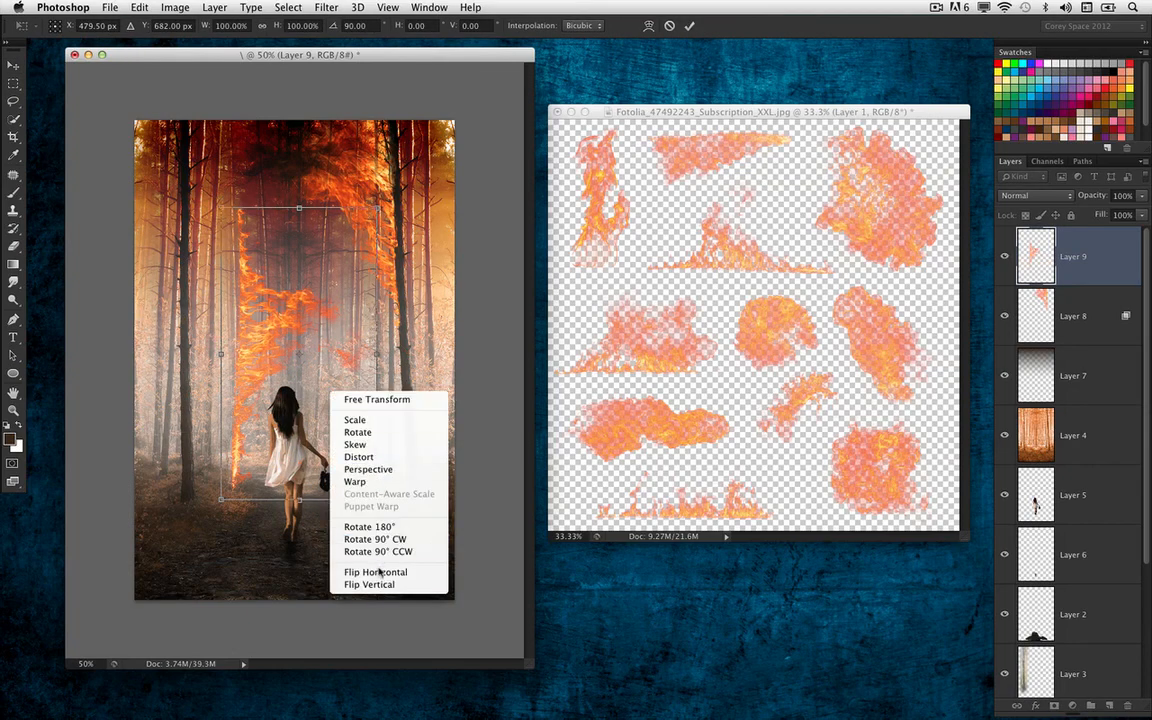
pyautogui.click(383, 572)
pyautogui.moveTo(330, 373); pyautogui.dragTo(119, 133)
# Warp the flame to follow the upper left-hand trunk and apply the transformation
pyautogui.rightClick(159, 233)
pyautogui.click(205, 323)
pyautogui.moveTo(197, 346); pyautogui.dragTo(188, 340)
pyautogui.press('Return')
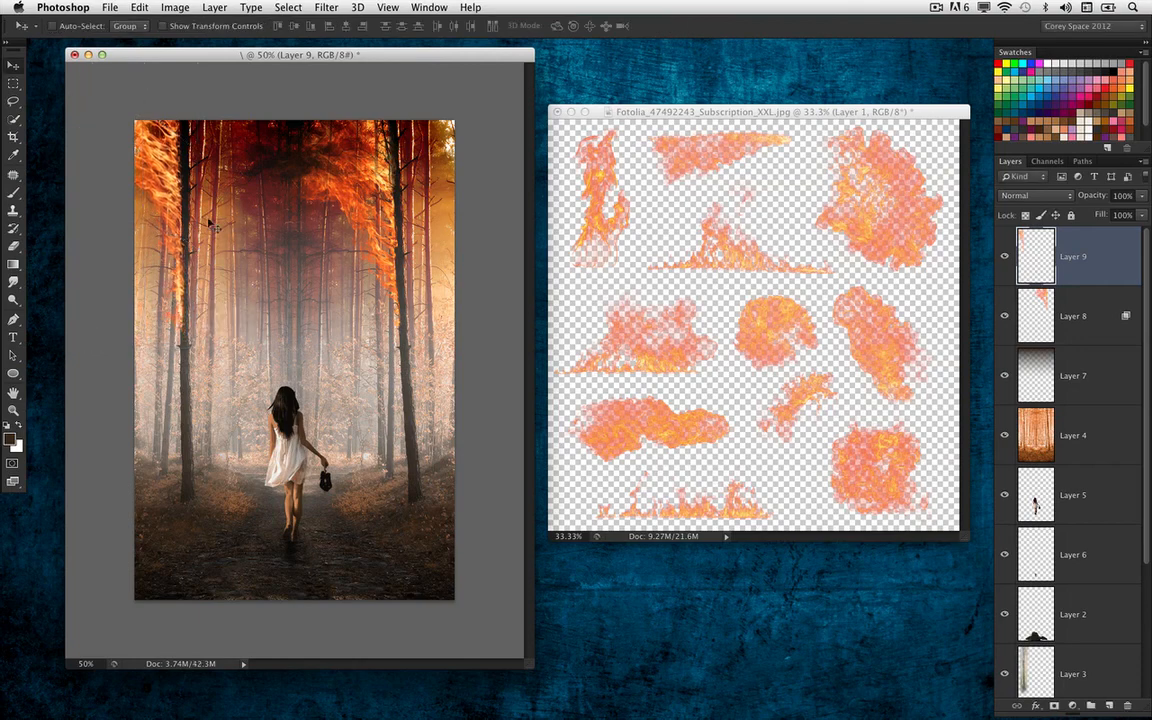
# Blend Layer 9 into the dark areas by splitting the Underlying Layer black point of Blend If to 0 / 84
pyautogui.doubleClick(1098, 262)
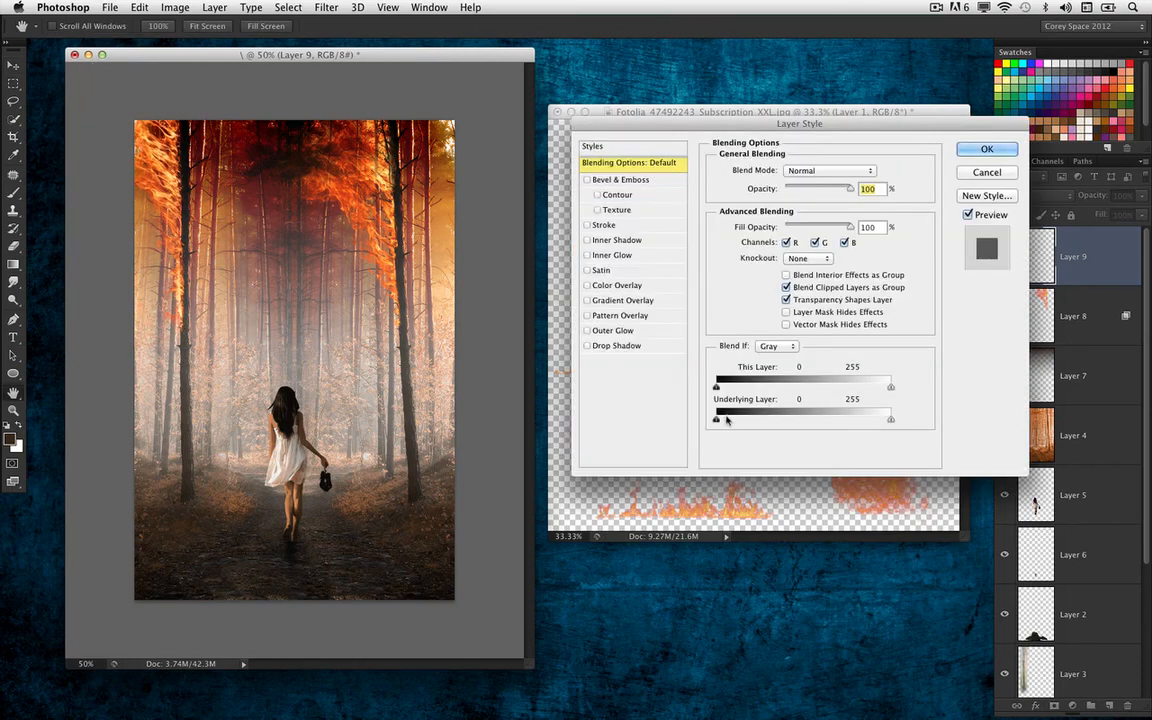
pyautogui.moveTo(716, 419); pyautogui.dragTo(774, 421)
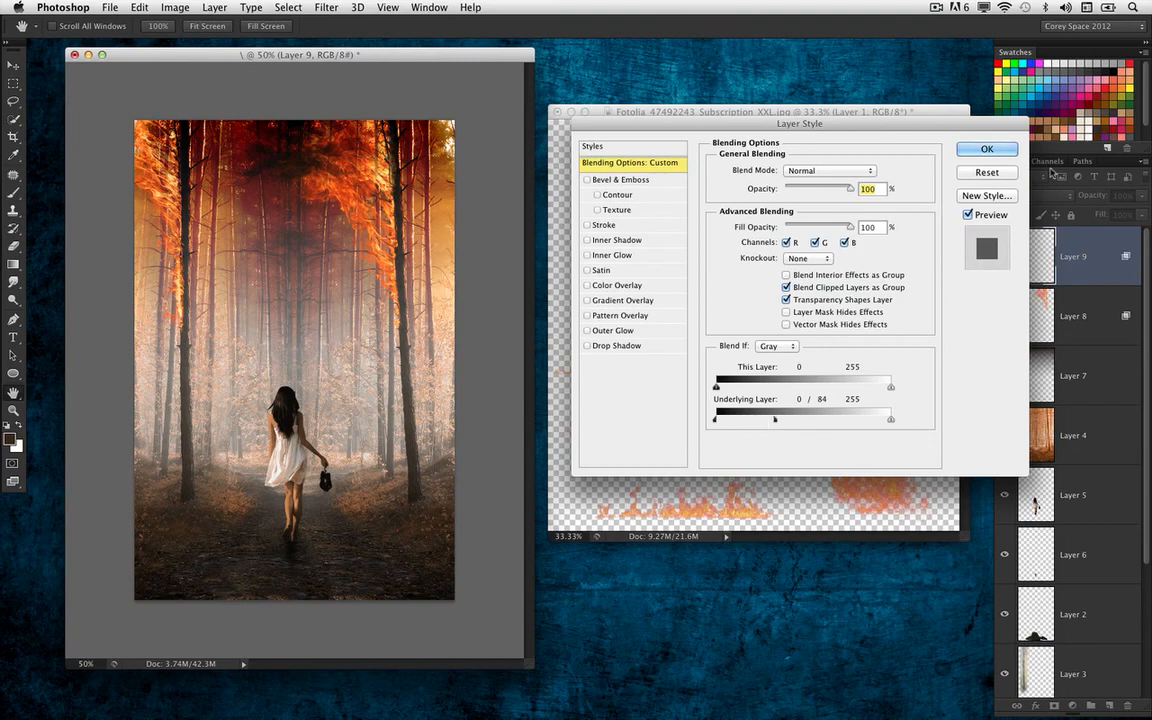
pyautogui.click(1008, 147)
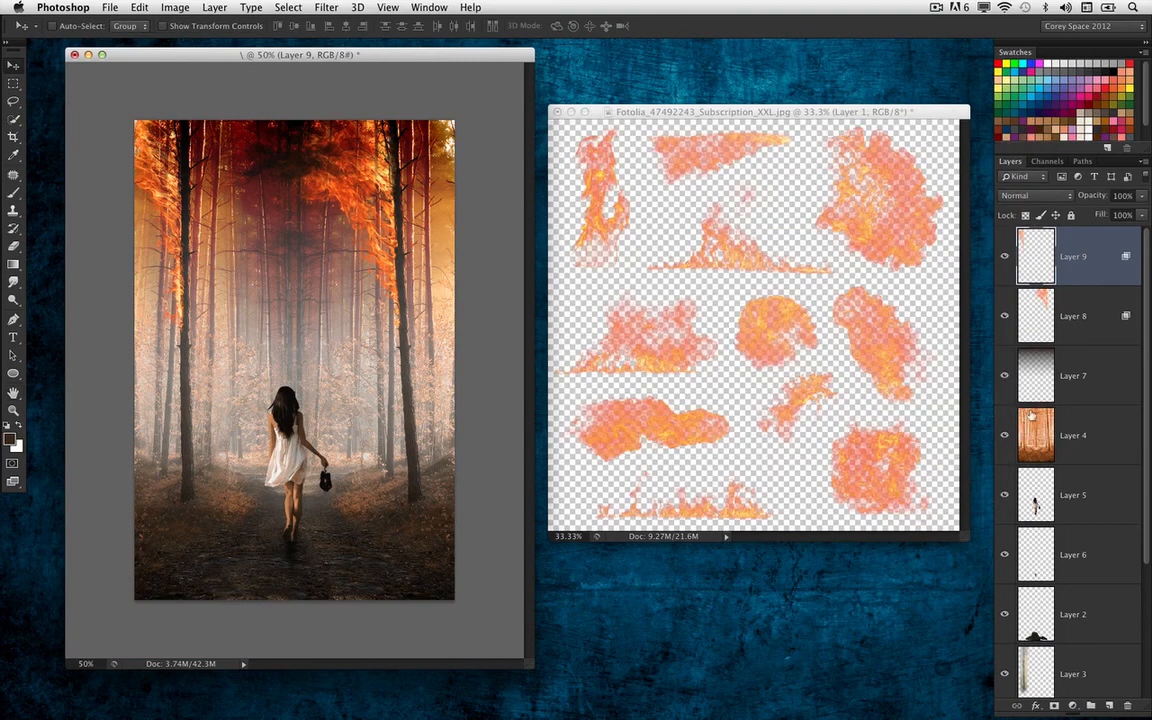
# Stretch the dark gradient on Layer 7 slightly further down with Free Transform
pyautogui.click(1040, 378)
pyautogui.hotkey('ctrl', 't')
pyautogui.moveTo(295, 388); pyautogui.dragTo(297, 401)
pyautogui.press('Return')
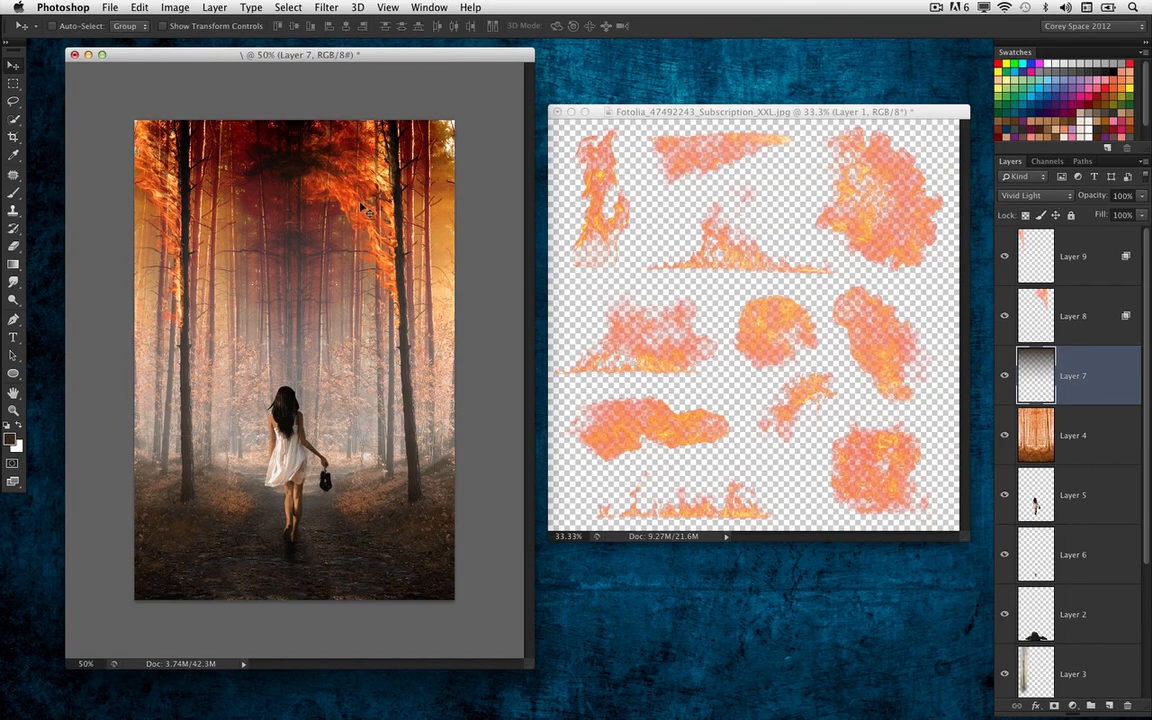
# Duplicate the right-hand flame on Layer 8, scale the copy down and place it beside the central tree trunk
pyautogui.moveTo(345, 208); pyautogui.dragTo(437, 207)
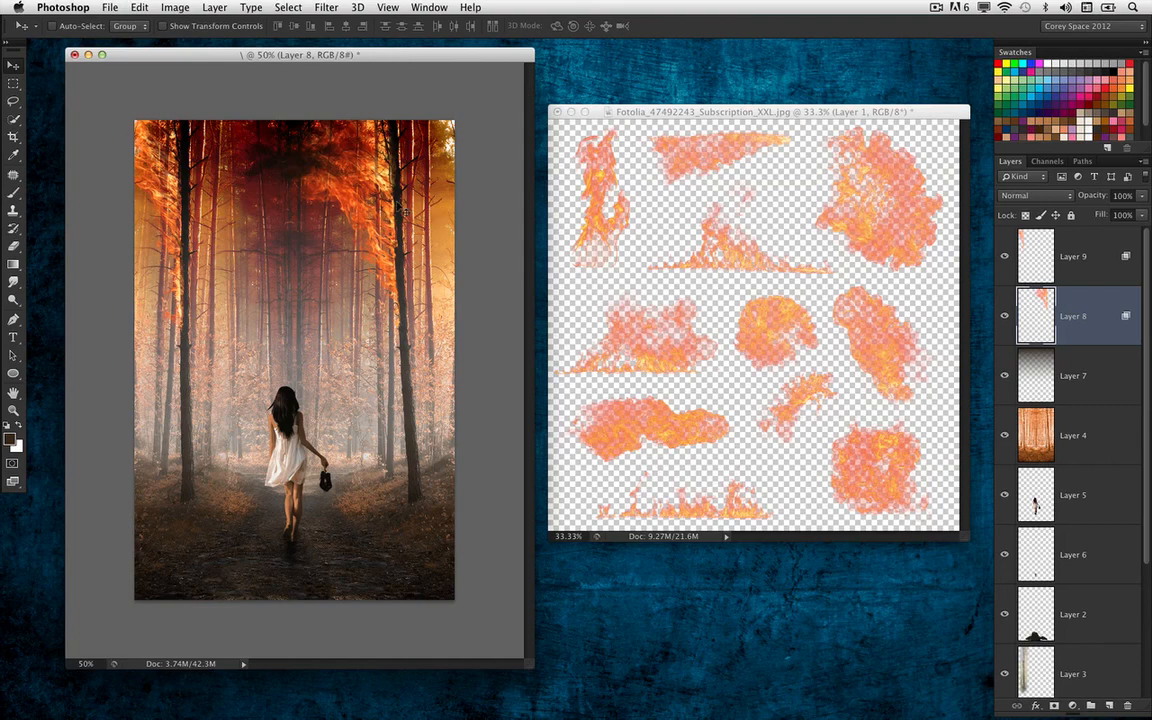
pyautogui.moveTo(352, 236); pyautogui.dragTo(200, 236)
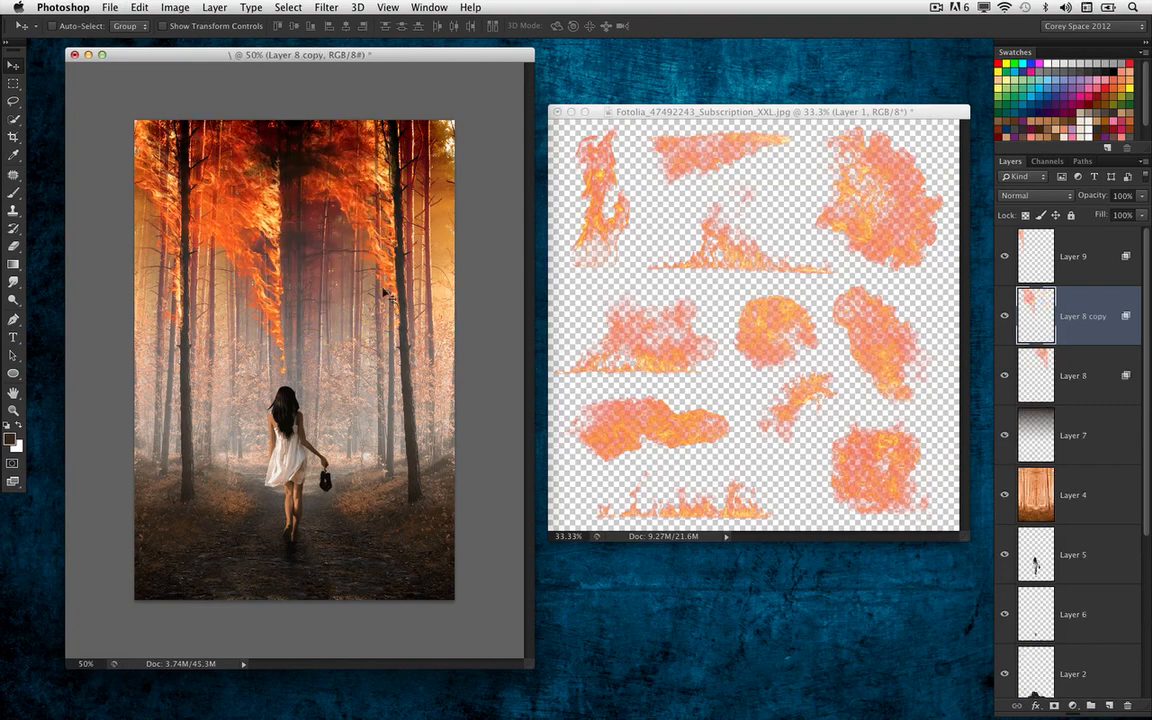
pyautogui.press('super+t')
pyautogui.moveTo(290, 384); pyautogui.dragTo(239, 277)
pyautogui.moveTo(216, 205); pyautogui.dragTo(279, 253)
pyautogui.press('Return')
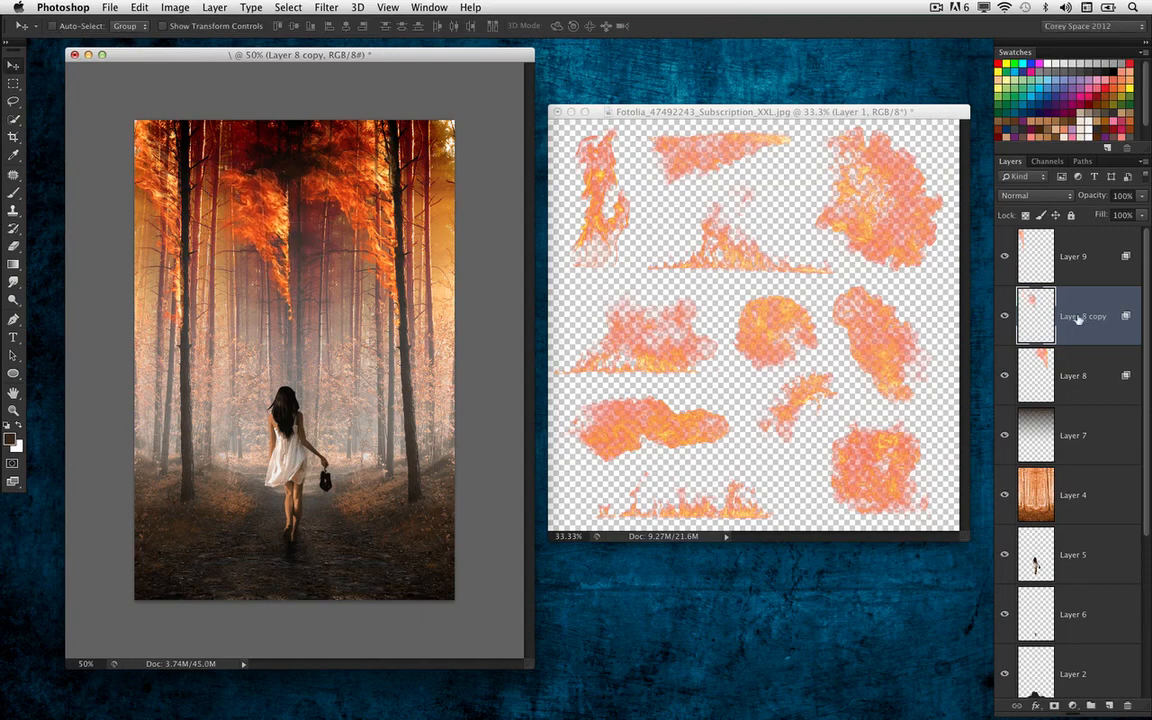
# Blend Layer 8 copy into the dark areas by splitting the Underlying Layer black point of Blend If to 0 / 111
pyautogui.doubleClick(1121, 337)
pyautogui.moveTo(716, 420); pyautogui.dragTo(797, 422)
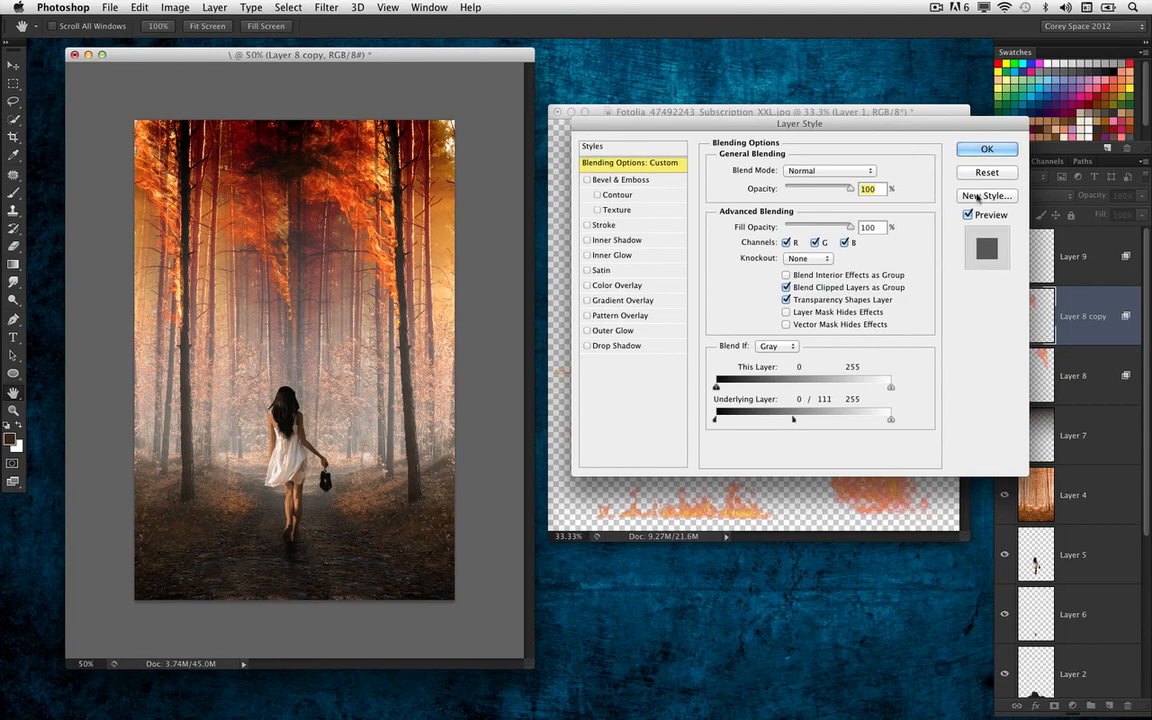
pyautogui.press('Return')
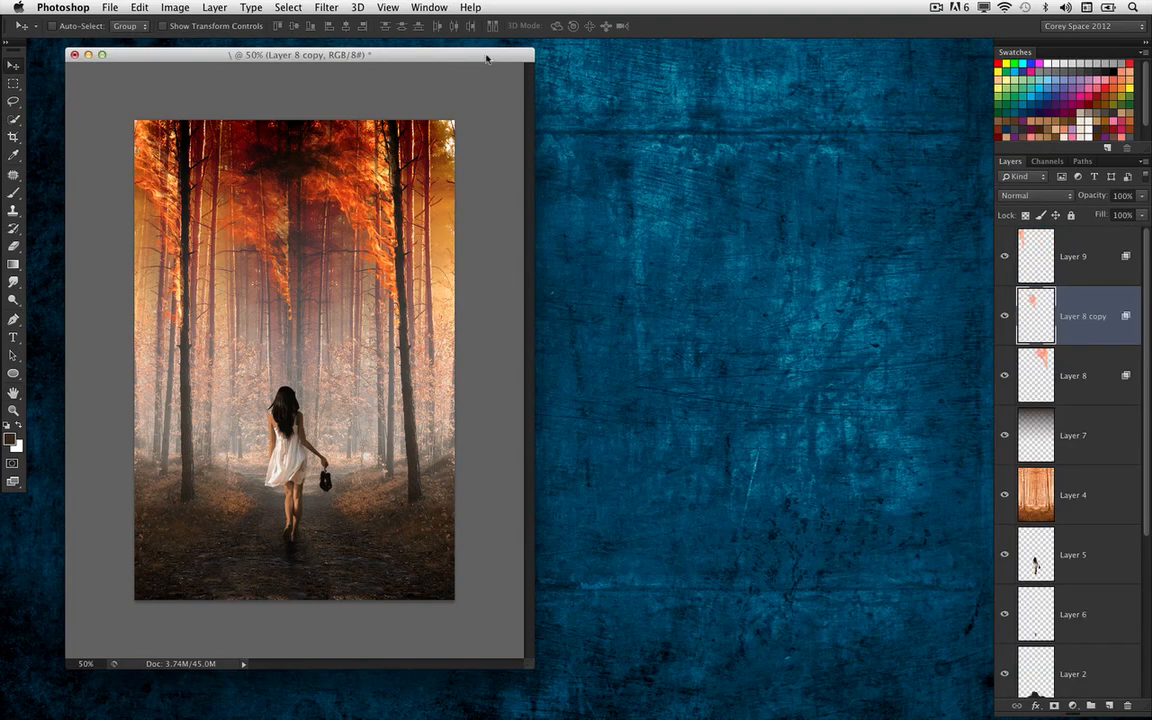
# Show only the Background layer to compare the original photo with the composite, and make all layers visible again
pyautogui.moveTo(441, 55); pyautogui.dragTo(586, 53)
pyautogui.press('super+minus')
pyautogui.press('super+plus')
pyautogui.press('super+plus')
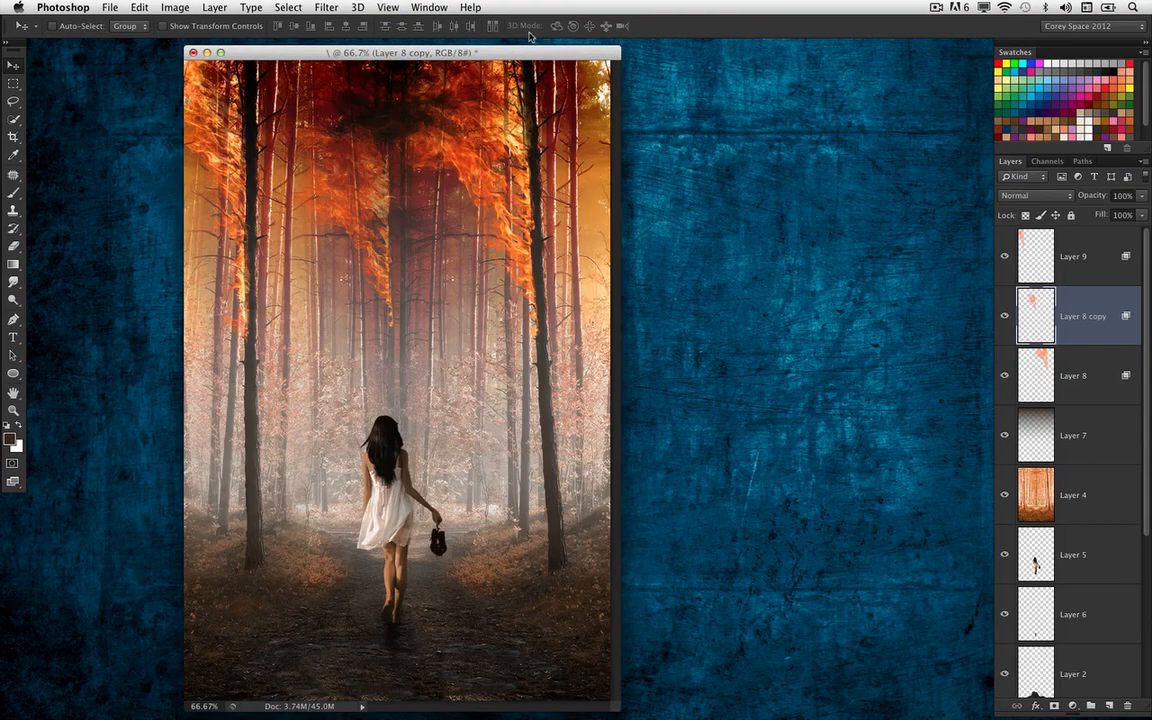
pyautogui.press('super+minus')
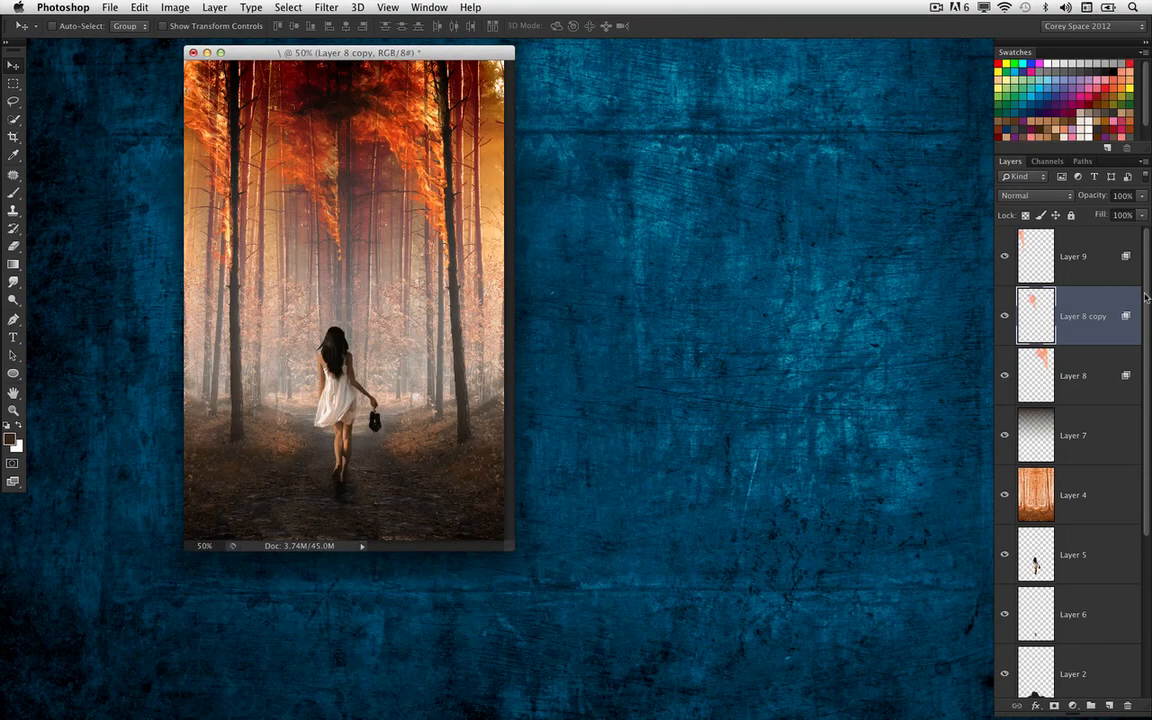
pyautogui.moveTo(1146, 298); pyautogui.dragTo(1146, 480)
pyautogui.keyDown('alt'); pyautogui.click(1005, 668); pyautogui.keyUp('alt')
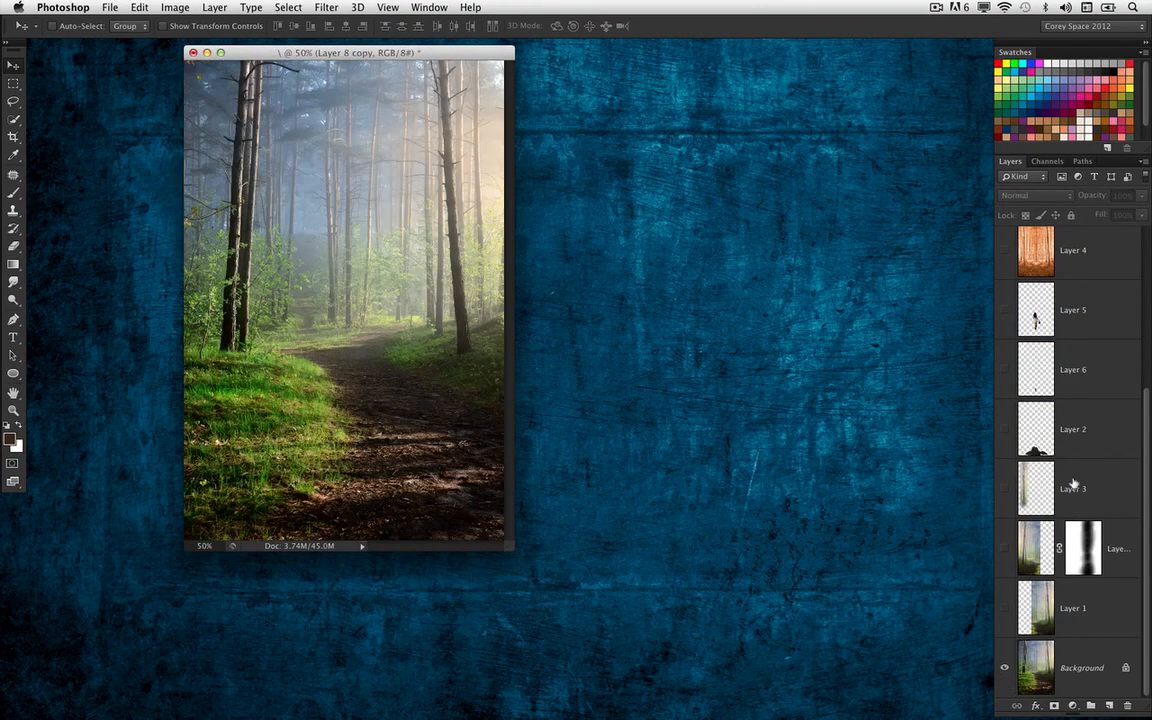
pyautogui.keyDown('alt'); pyautogui.click(1005, 668); pyautogui.keyUp('alt')
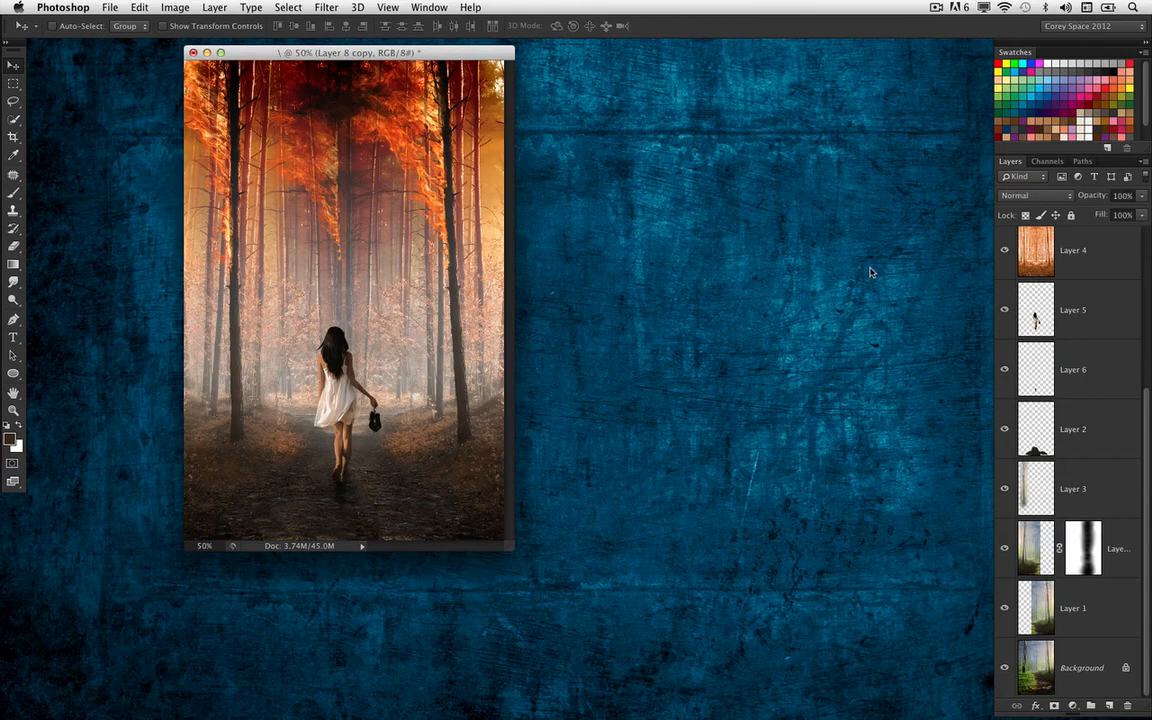
# Hide Layer 9, Layer 8 copy, Layer 8 and Layer 7 to compare the scene without flames and gradient, and show them again
pyautogui.moveTo(1145, 415); pyautogui.dragTo(1141, 404)
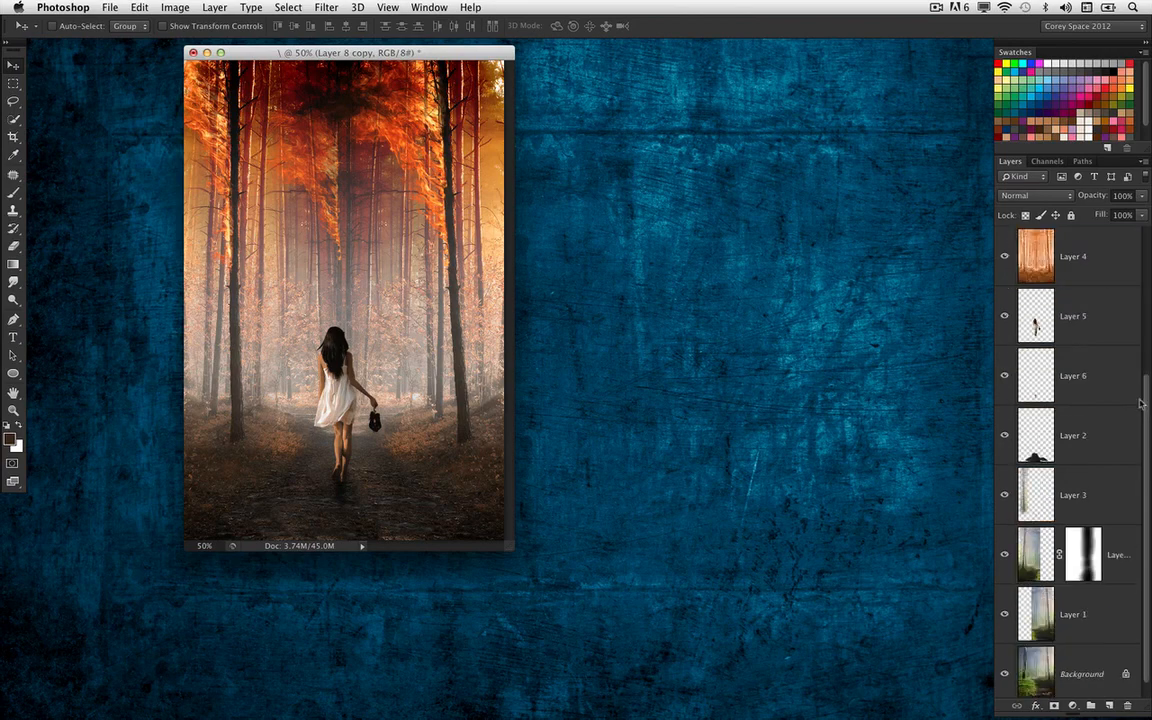
pyautogui.scroll(3, 1141, 404)
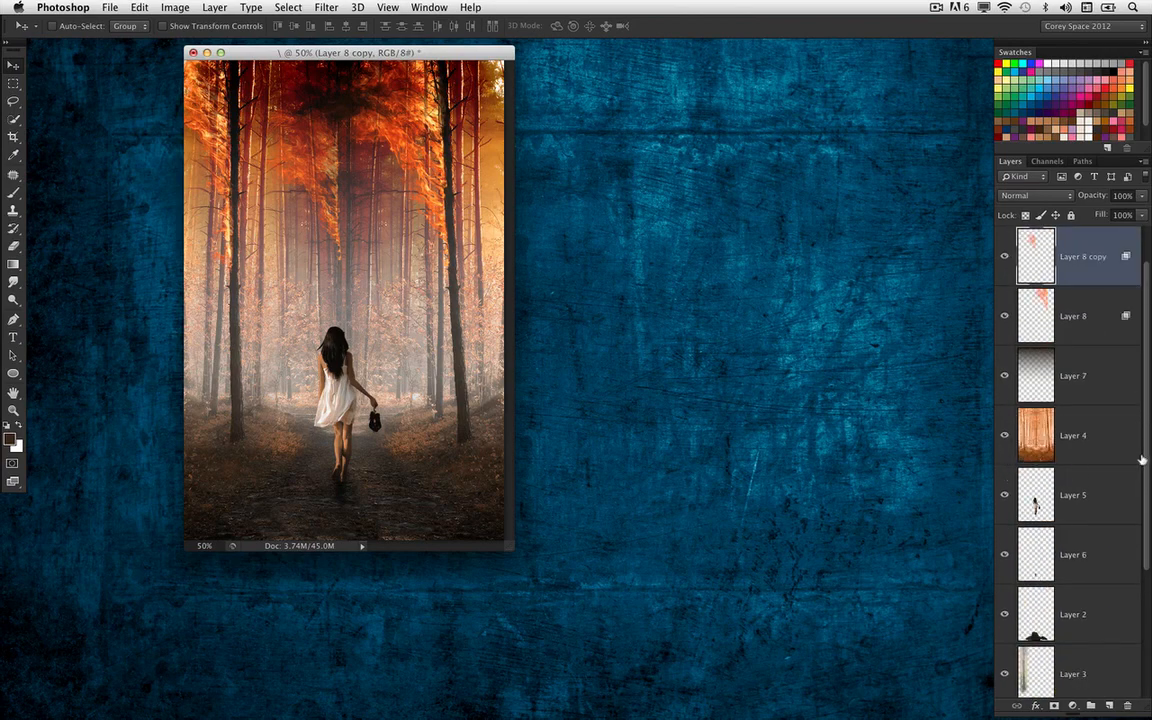
pyautogui.moveTo(1146, 369); pyautogui.dragTo(1147, 291)
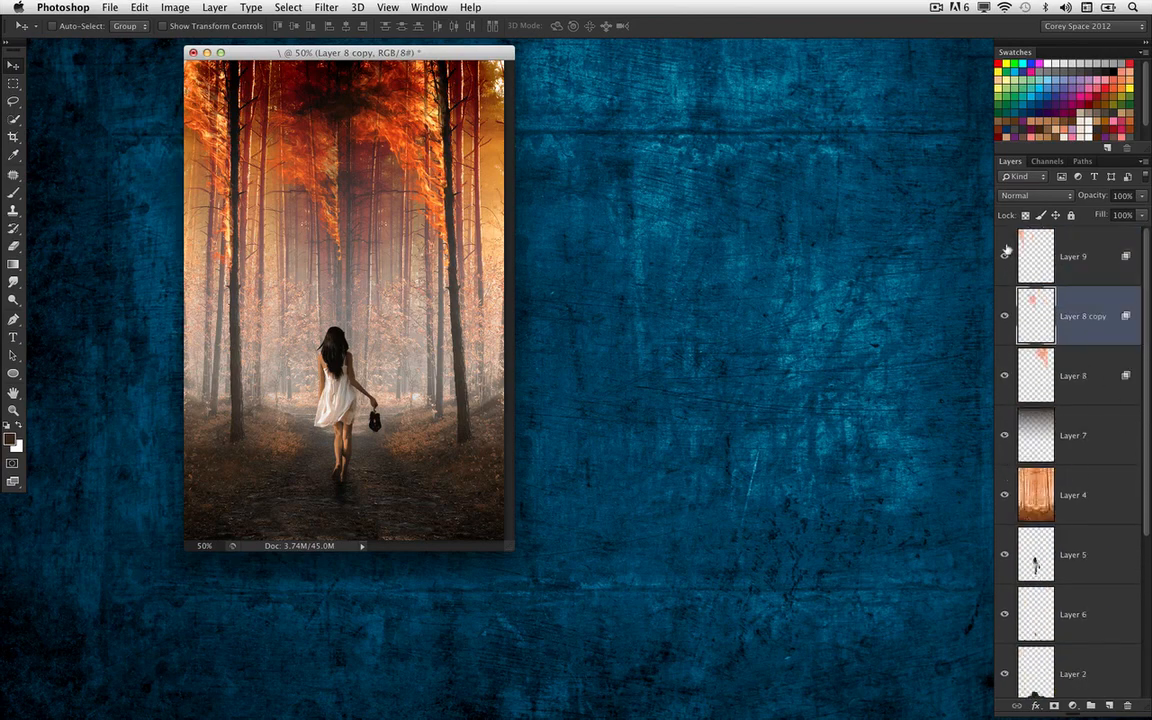
pyautogui.moveTo(1005, 252); pyautogui.dragTo(1005, 436)
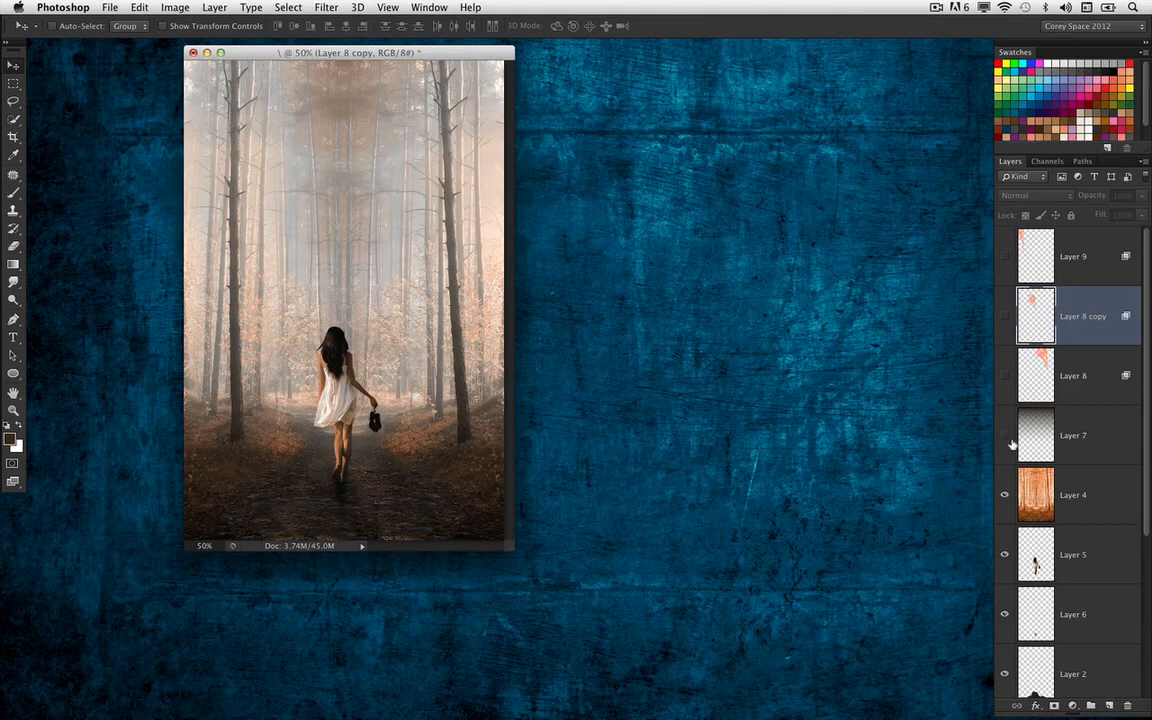
pyautogui.moveTo(1005, 436); pyautogui.dragTo(1004, 256)
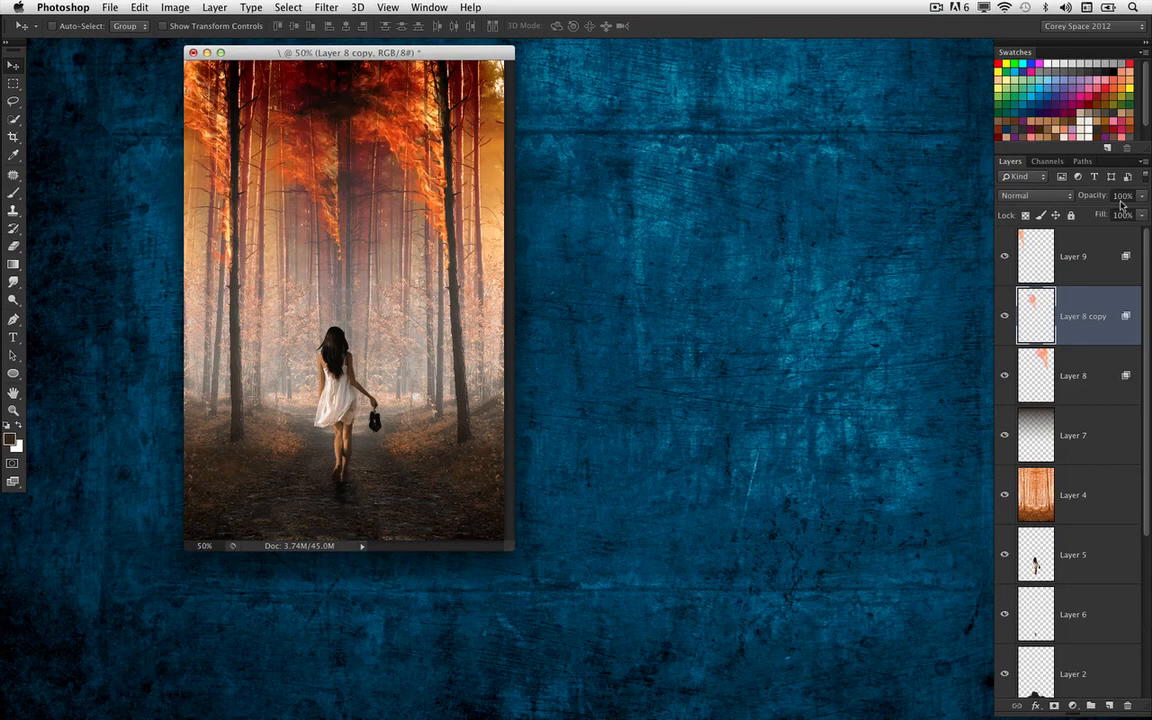
pyautogui.scroll(-4, 1124, 514)
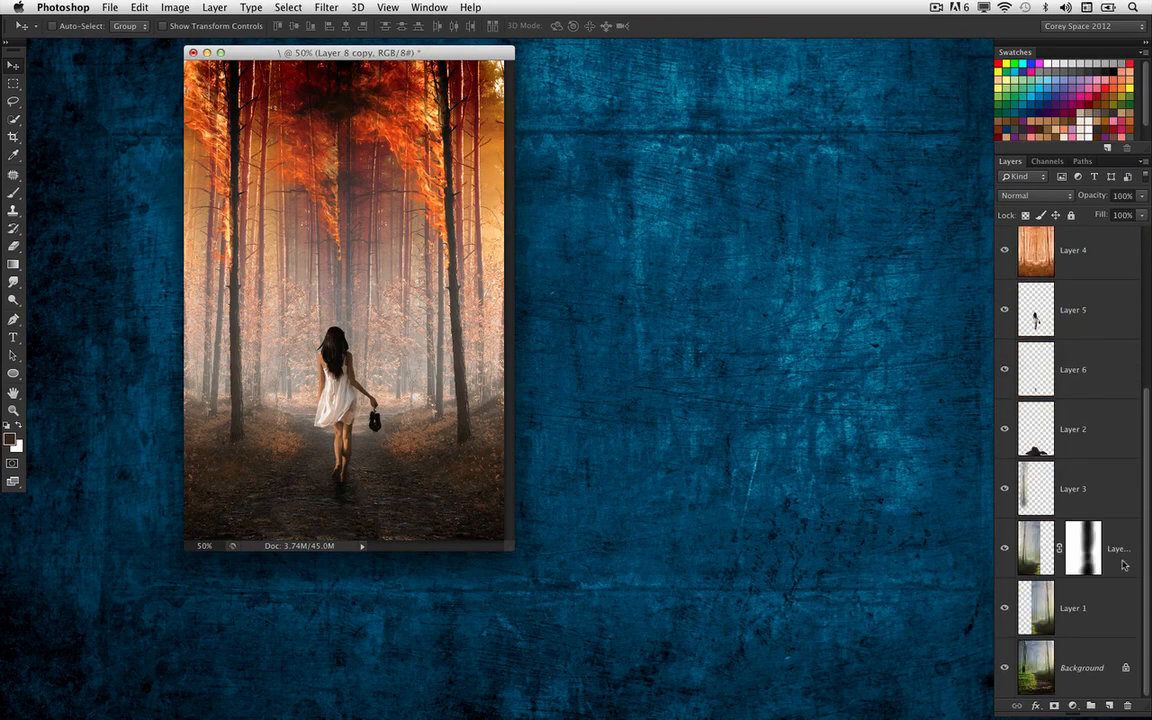
pyautogui.scroll(4, 1124, 514)
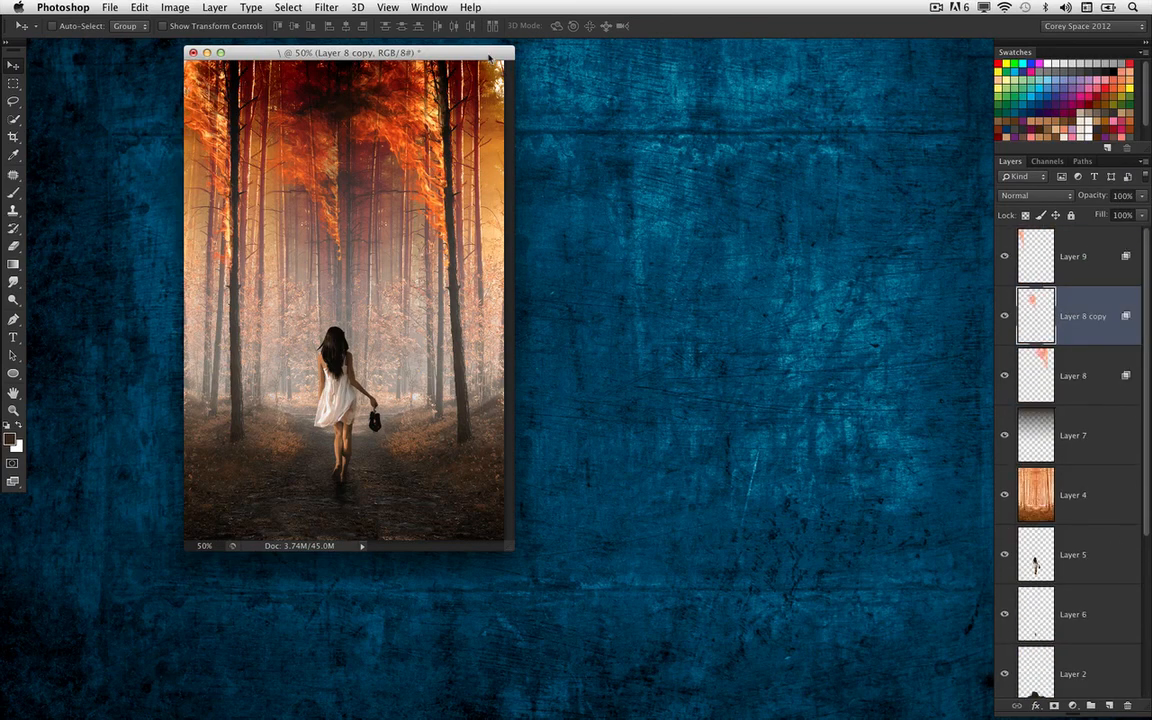
pyautogui.moveTo(441, 53); pyautogui.dragTo(475, 79)
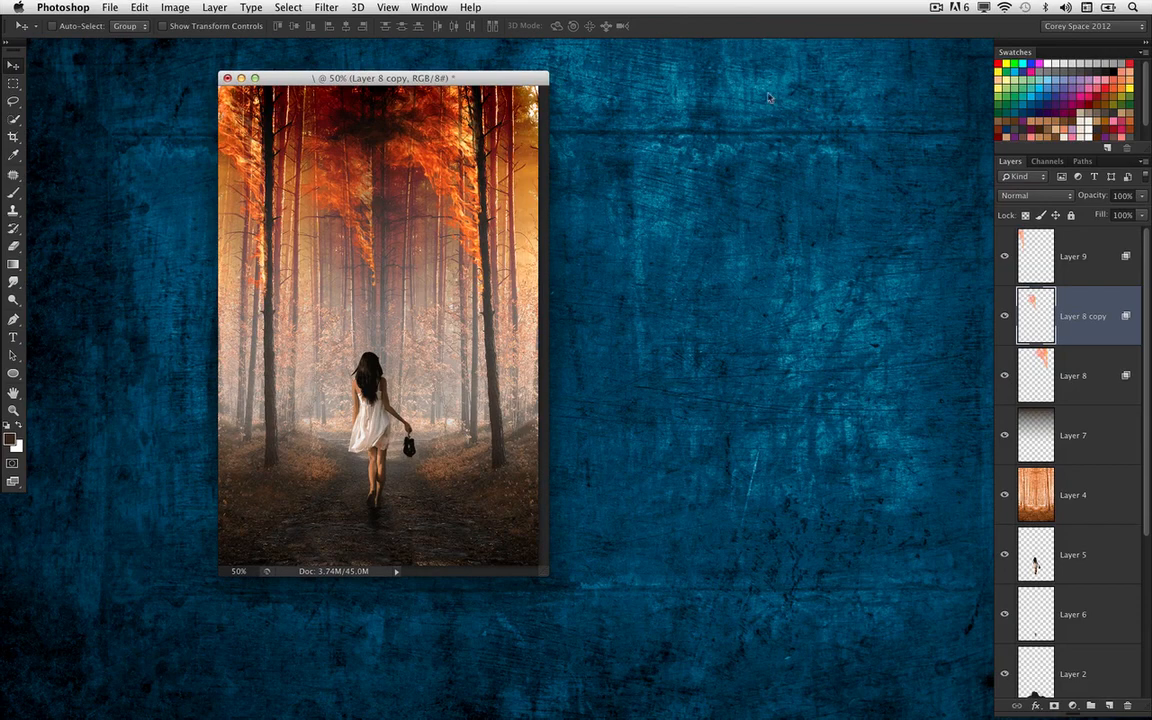